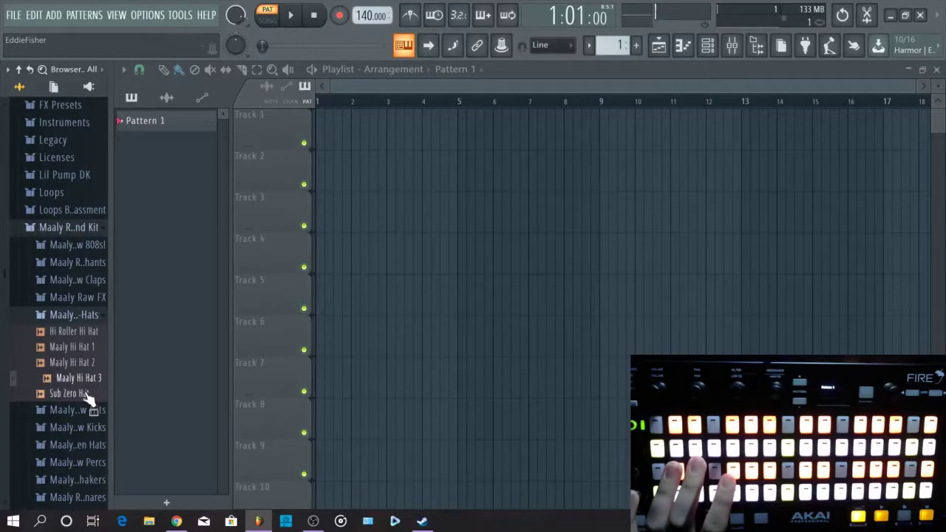
Show the Channel rack and audition samples in the 808s folder of the Maaly Raw Official Sound Kit.
{"action": "left_click", "coordinate": [710, 48]}
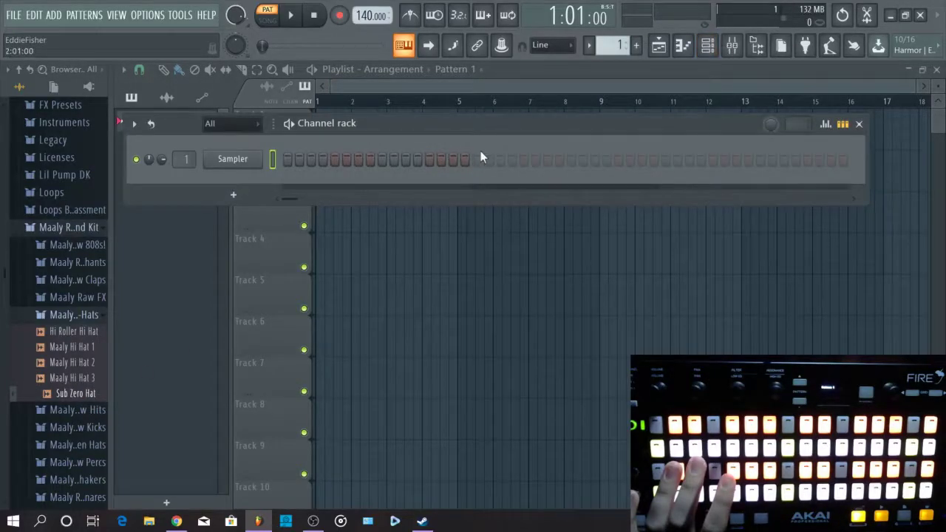
{"action": "left_click", "coordinate": [44, 316]}
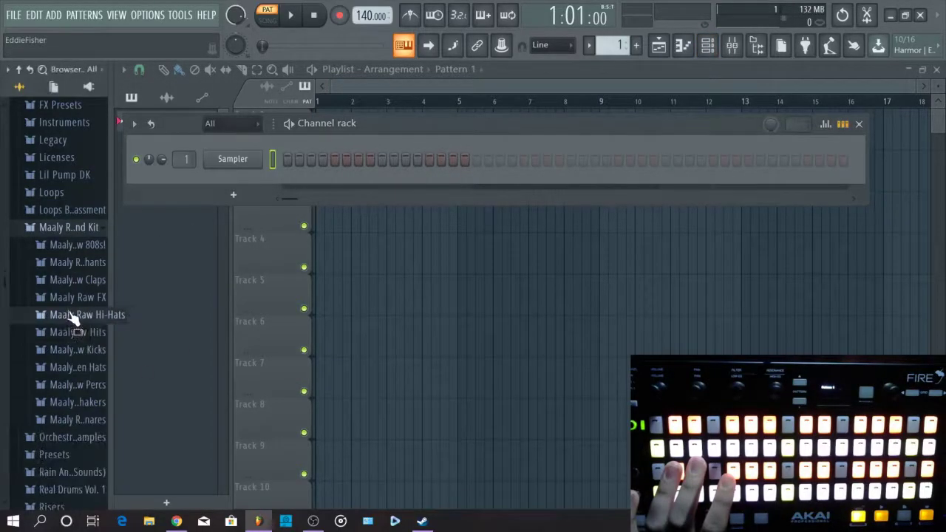
{"action": "left_click", "coordinate": [74, 244]}
{"action": "key", "text": "Down"}
{"action": "key", "text": "Down"}
{"action": "key", "text": "Down"}
{"action": "key", "text": "Down"}
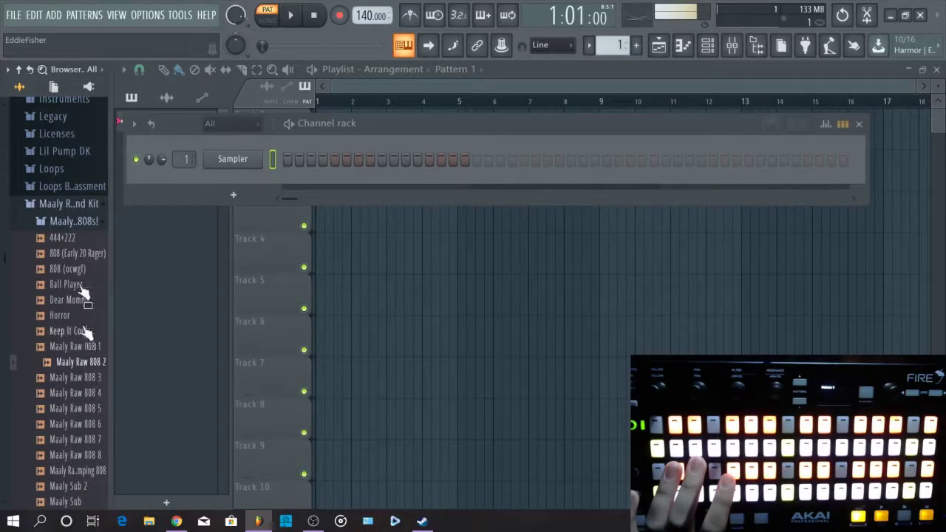
Collapse the 808s folder and select the Kicks folder of the Maaly Raw kit in the browser.
{"action": "left_click", "coordinate": [78, 221]}
{"action": "key", "text": "Down"}
{"action": "key", "text": "Down"}
{"action": "key", "text": "Down"}
{"action": "key", "text": "Down"}
{"action": "key", "text": "Down"}
{"action": "key", "text": "Down"}
{"action": "key", "text": "Down"}
{"action": "key", "text": "Down"}
{"action": "key", "text": "Down"}
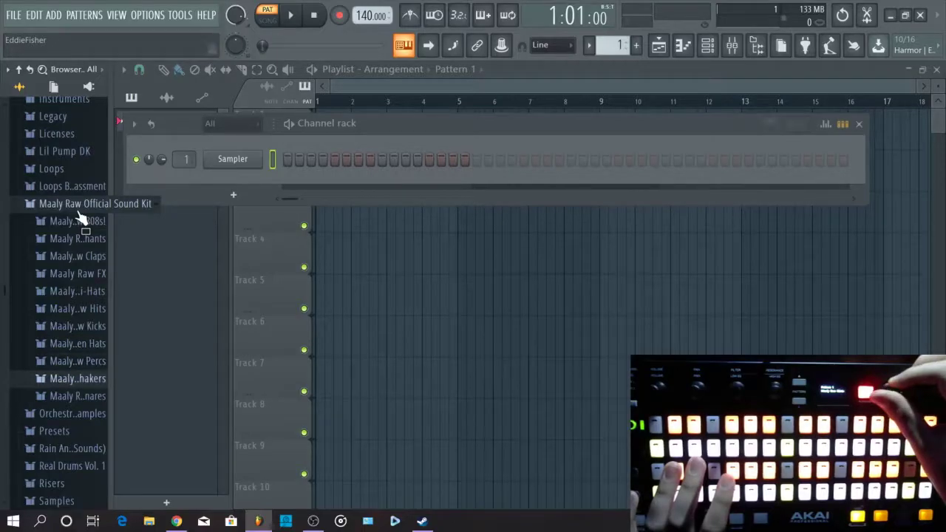
{"action": "key", "text": "Up"}
{"action": "key", "text": "Up"}
{"action": "key", "text": "Up"}
Load Maaly Raw Kick 2 from the Kicks folder into a new channel and close its channel settings window.
{"action": "key", "text": "Right"}
{"action": "key", "text": "Down"}
{"action": "key", "text": "Down"}
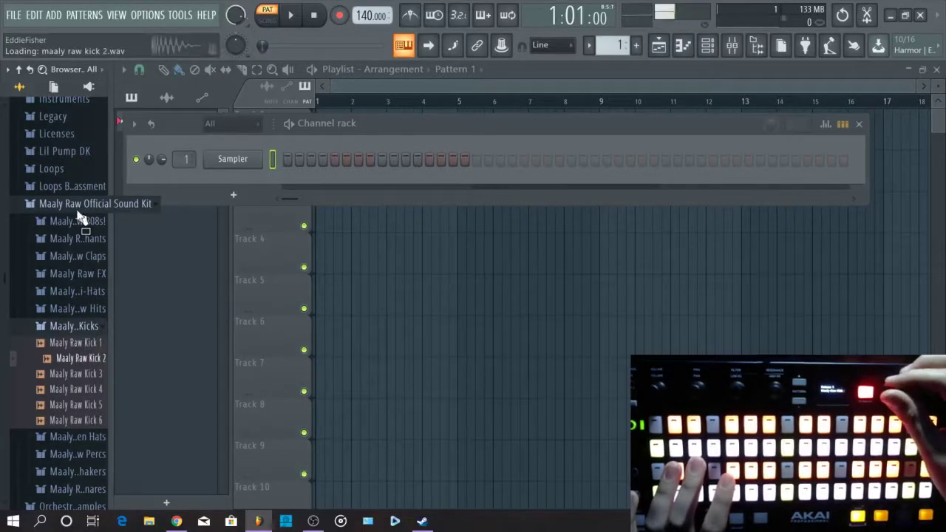
{"action": "key", "text": "Menu"}
{"action": "key", "text": "Down"}
{"action": "key", "text": "Return"}
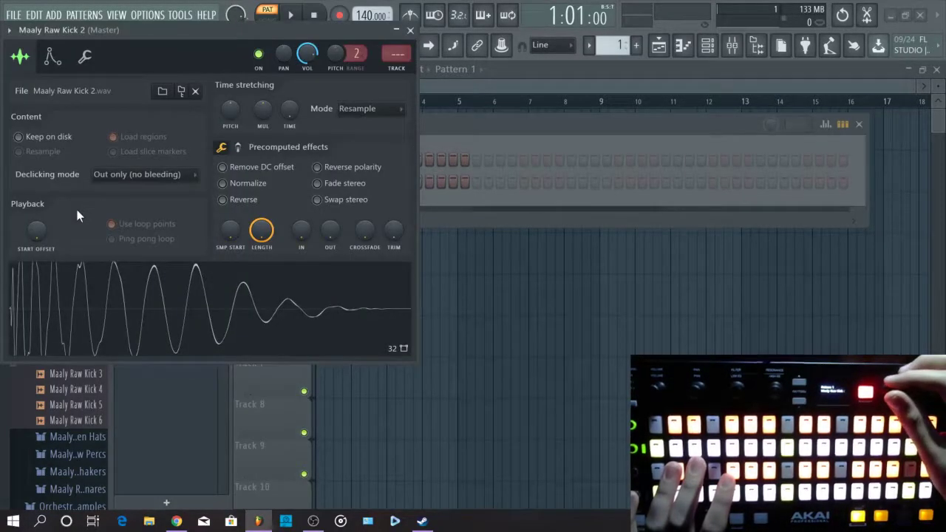
{"action": "left_click", "coordinate": [411, 30]}
Collapse the Kicks folder and select the Hi-Hats folder of the Maaly Raw kit.
{"action": "key", "text": "Down"}
{"action": "key", "text": "Down"}
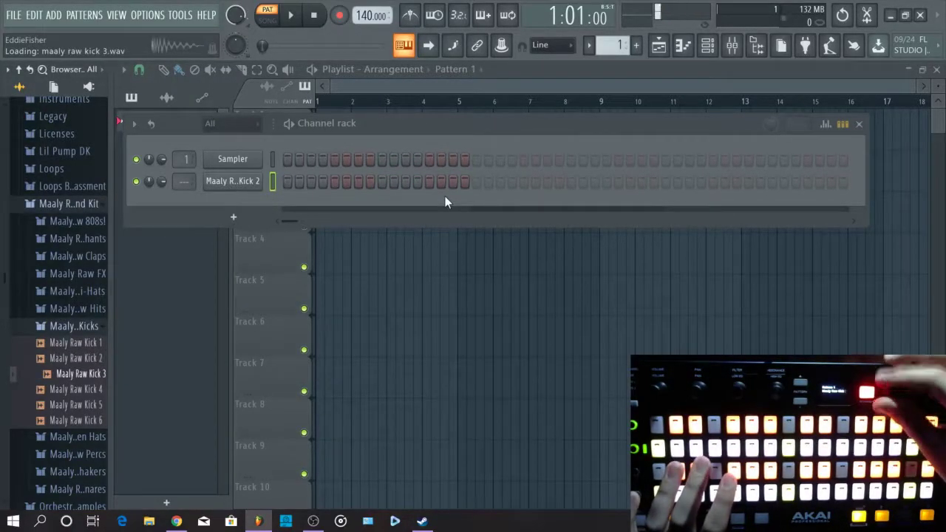
{"action": "key", "text": "Left"}
{"action": "key", "text": "Up"}
{"action": "key", "text": "Up"}
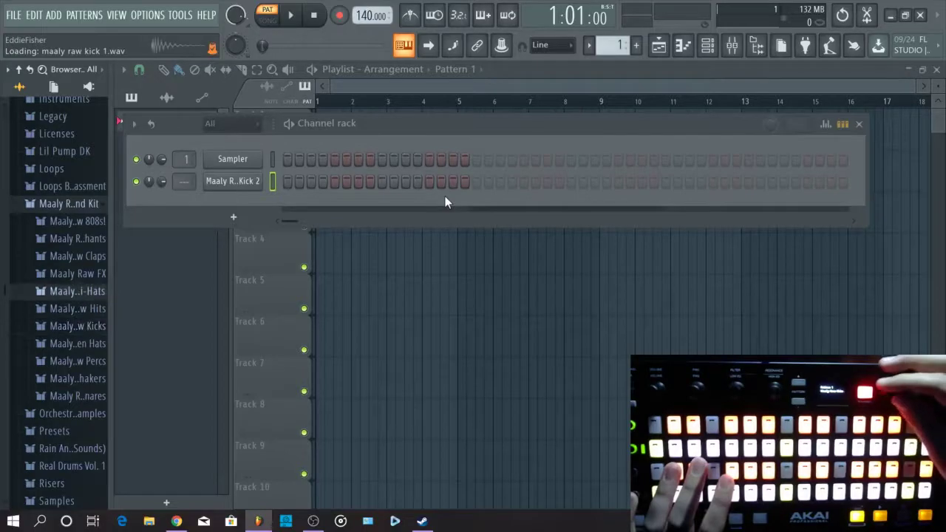
Audition the samples in the Hi-Hats folder and load Sub Zero Hat into a new channel.
{"action": "key", "text": "Right"}
{"action": "key", "text": "Down"}
{"action": "key", "text": "Down"}
{"action": "key", "text": "Down"}
{"action": "key", "text": "Down"}
{"action": "key", "text": "Down"}
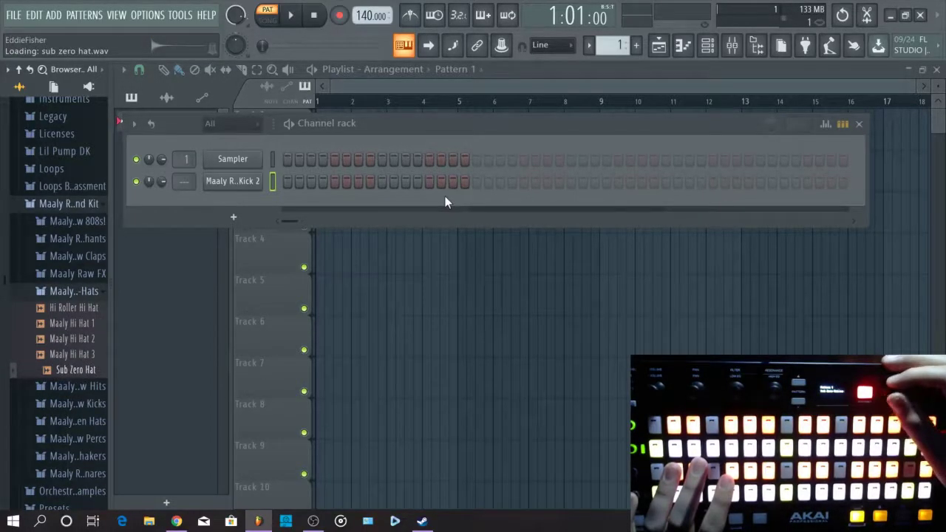
{"action": "key", "text": "Up"}
{"action": "key", "text": "Up"}
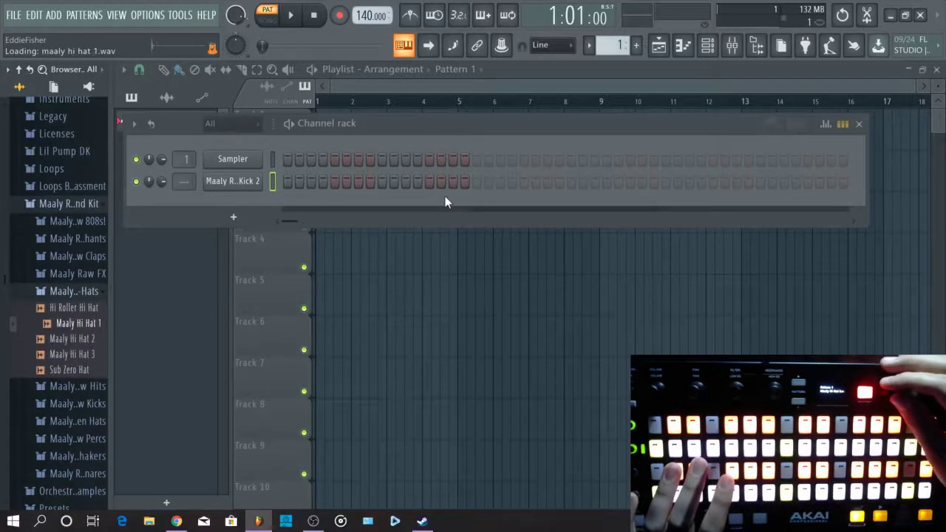
{"action": "key", "text": "Down"}
{"action": "key", "text": "Down"}
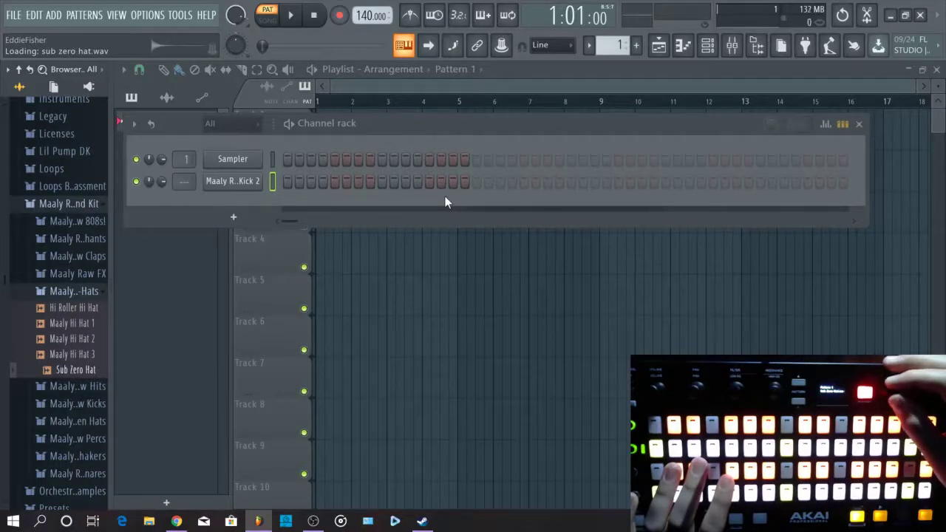
{"action": "key", "text": "Menu"}
{"action": "key", "text": "Down"}
{"action": "key", "text": "Down"}
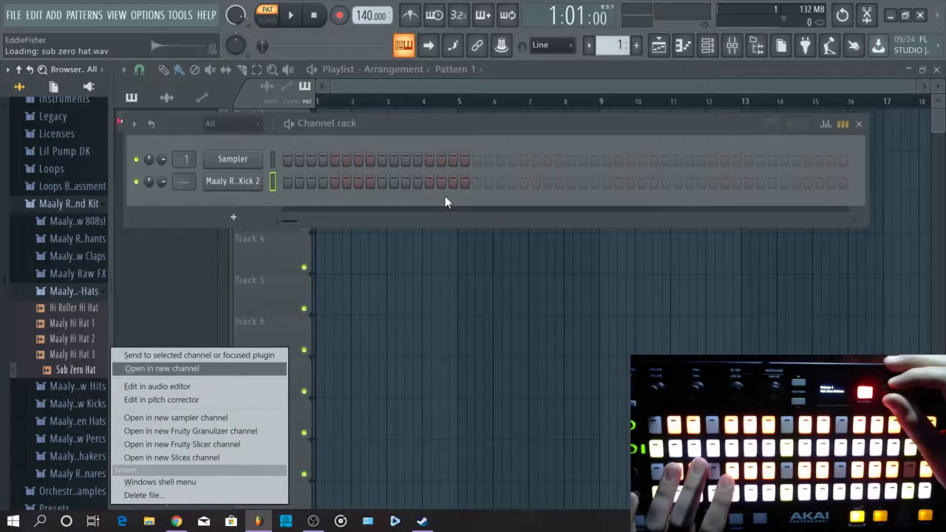
{"action": "key", "text": "Return"}
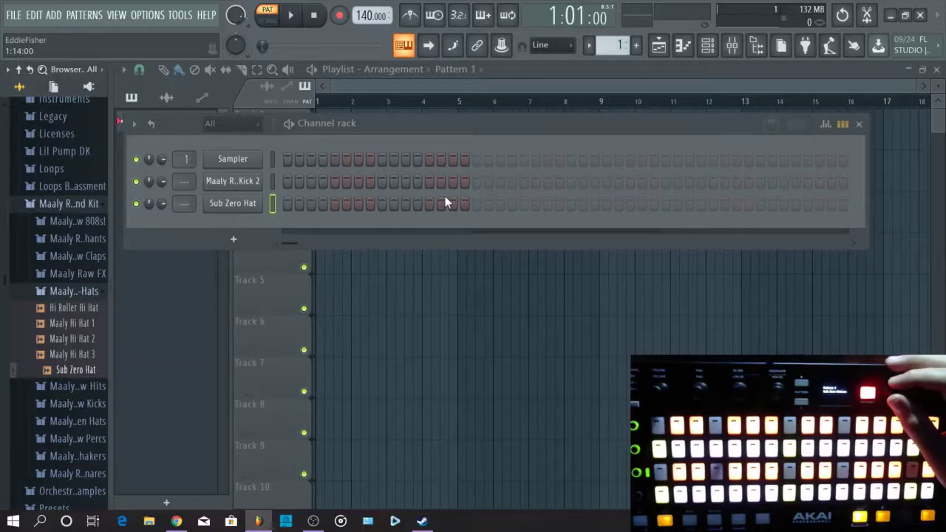
Collapse the Hi-Hats folder and select the Percs folder of the Maaly Raw kit.
{"action": "key", "text": "Up"}
{"action": "key", "text": "Up"}
{"action": "key", "text": "Up"}
{"action": "key", "text": "Up"}
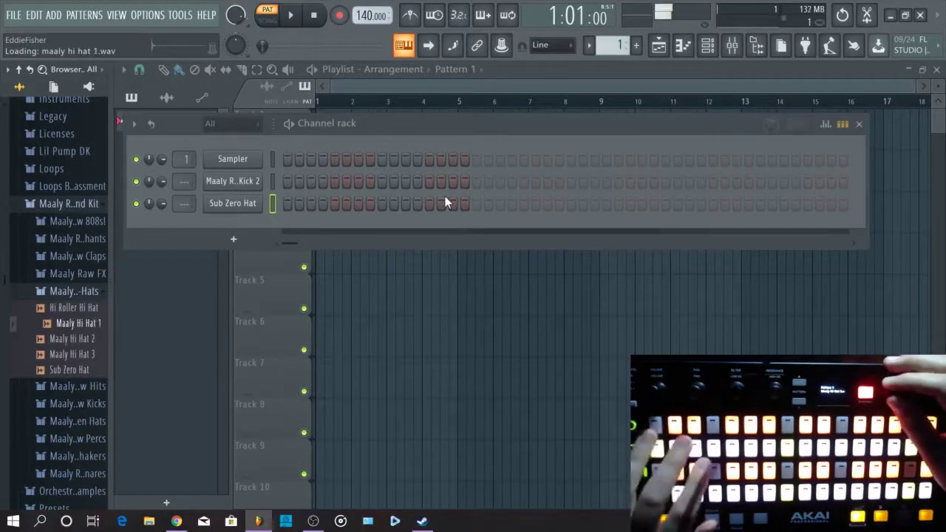
{"action": "key", "text": "Up"}
{"action": "key", "text": "Left"}
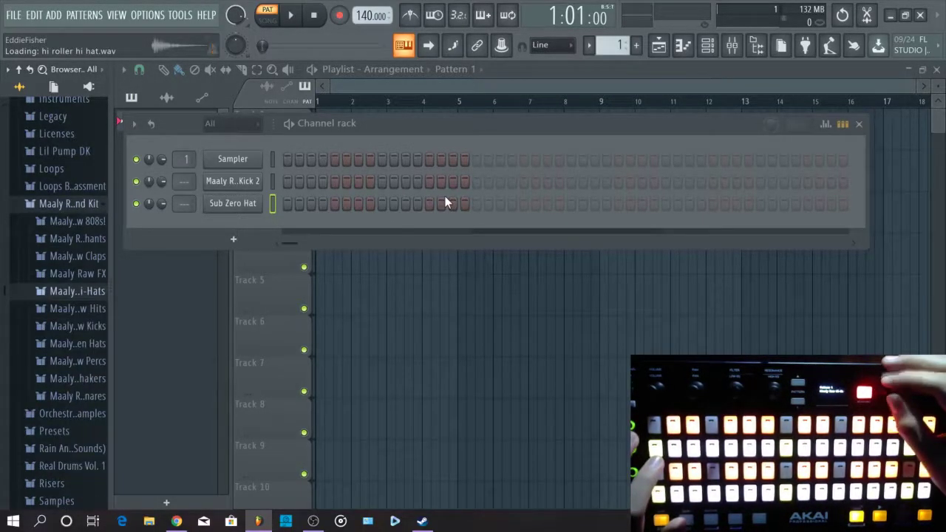
{"action": "key", "text": "Down"}
{"action": "key", "text": "Down"}
{"action": "key", "text": "Down"}
{"action": "key", "text": "Down"}
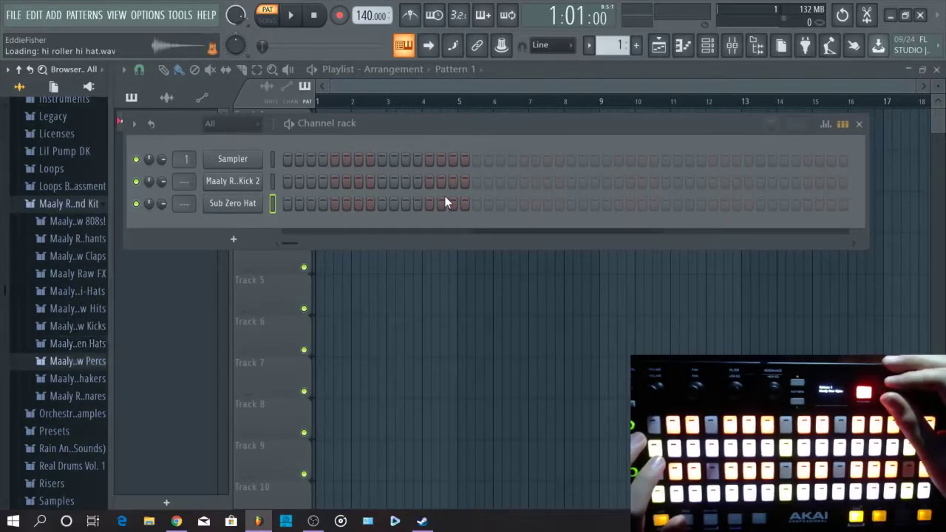
Audition the first samples in the Percs folder and load Maaly Raw Perc 3 into a new channel.
{"action": "key", "text": "Right"}
{"action": "key", "text": "Down"}
{"action": "key", "text": "Down"}
{"action": "key", "text": "Down"}
{"action": "key", "text": "Down"}
{"action": "key", "text": "Down"}
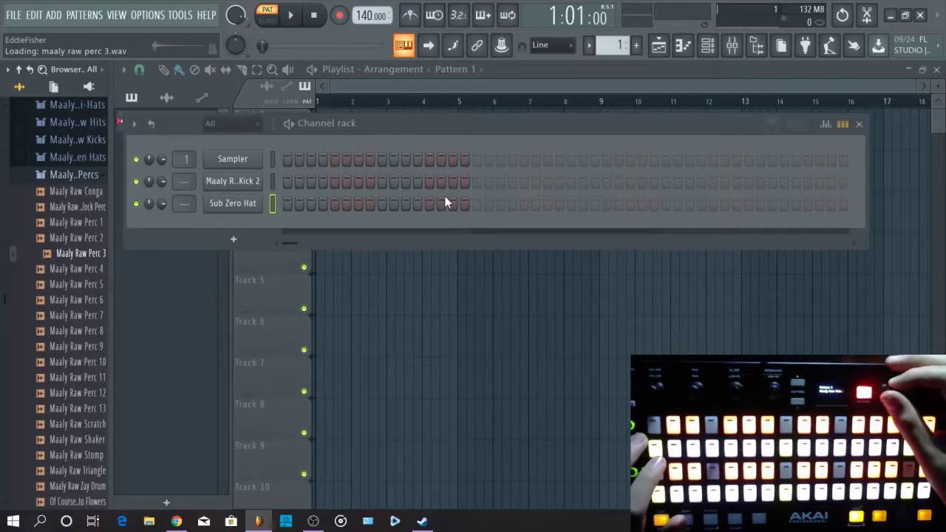
{"action": "key", "text": "Menu"}
{"action": "key", "text": "Down"}
{"action": "key", "text": "Down"}
{"action": "key", "text": "Return"}
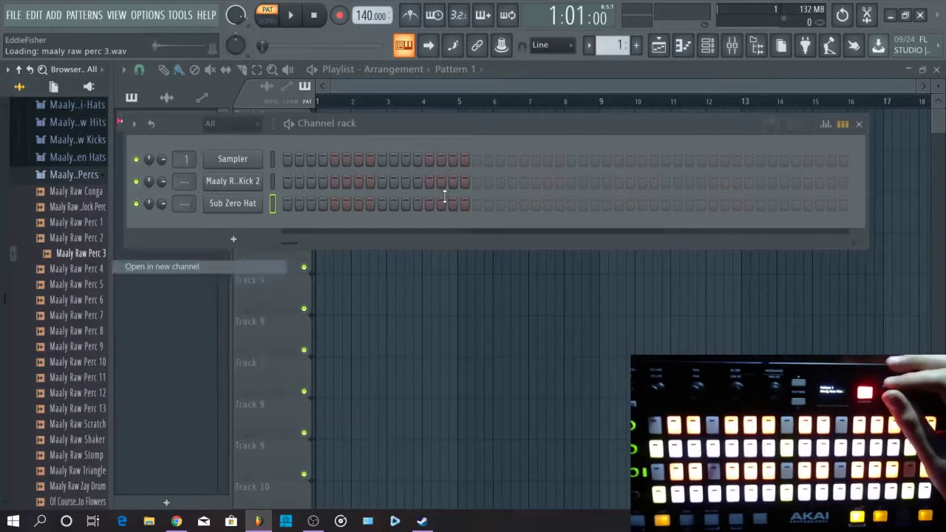
Collapse the Percs folder and expand the Snares folder of the Maaly Raw kit.
{"action": "key", "text": "Up"}
{"action": "key", "text": "Up"}
{"action": "key", "text": "Up"}
{"action": "key", "text": "Up"}
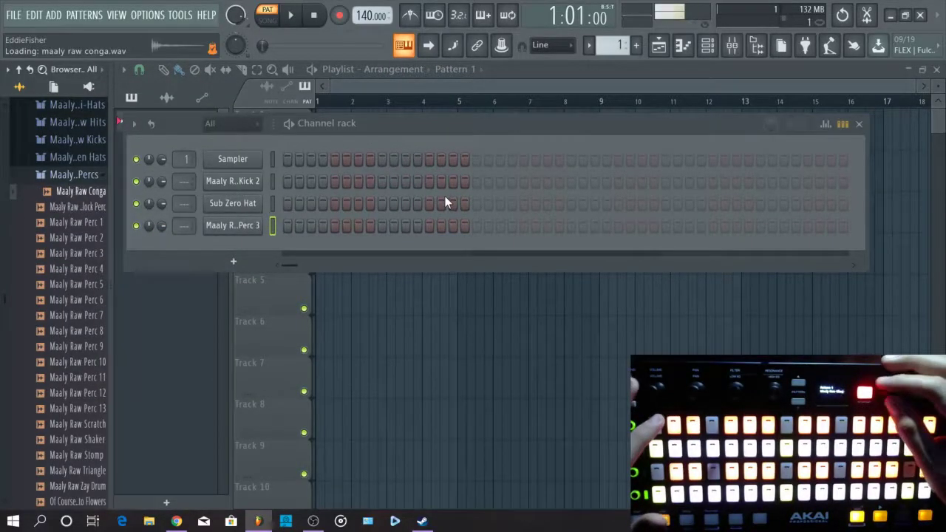
{"action": "key", "text": "Left"}
{"action": "key", "text": "Down"}
{"action": "key", "text": "Down"}
{"action": "key", "text": "Right"}
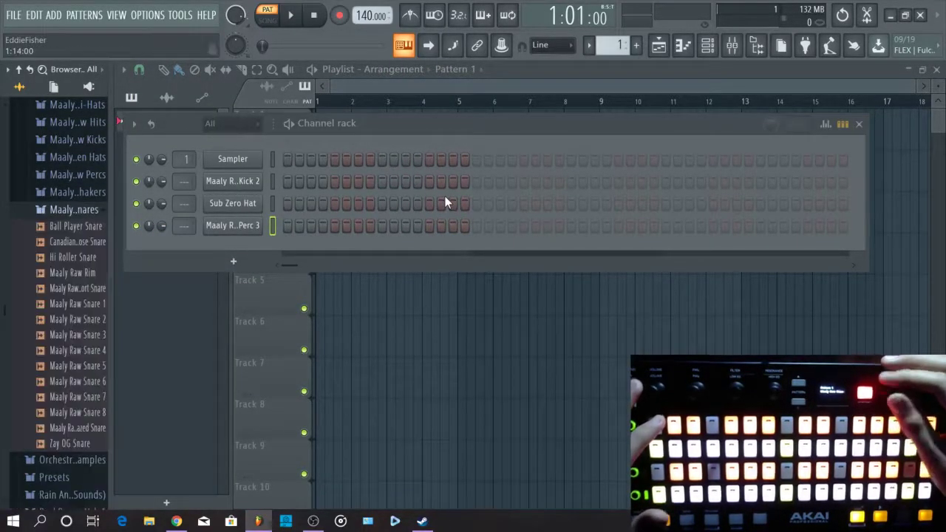
Audition the samples in the Snares folder and load Maaly Raw Snare 4 into a new channel.
{"action": "key", "text": "Down"}
{"action": "key", "text": "Down"}
{"action": "key", "text": "Down"}
{"action": "key", "text": "Down"}
{"action": "key", "text": "Down"}
{"action": "key", "text": "Down"}
{"action": "key", "text": "Down"}
{"action": "key", "text": "Down"}
{"action": "key", "text": "Down"}
{"action": "key", "text": "Menu"}
{"action": "key", "text": "Down"}
{"action": "key", "text": "Down"}
{"action": "key", "text": "Return"}
{"action": "key", "text": "Escape"}
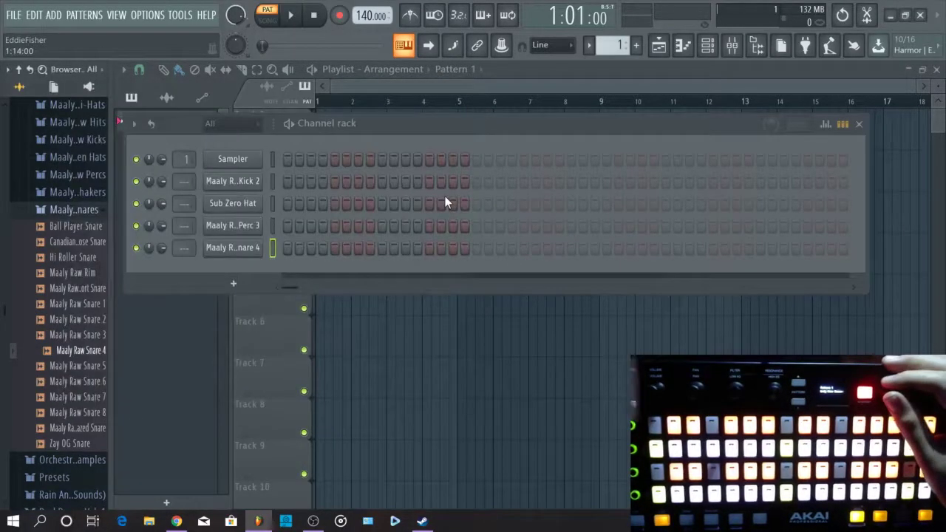
Collapse the Snares folder and audition Maaly Raw Shaker 1 from the Shakers folder.
{"action": "key", "text": "Down"}
{"action": "key", "text": "Up"}
{"action": "key", "text": "Up"}
{"action": "key", "text": "Up"}
{"action": "key", "text": "Up"}
{"action": "key", "text": "Up"}
{"action": "key", "text": "Up"}
{"action": "key", "text": "Up"}
{"action": "key", "text": "Up"}
{"action": "key", "text": "Up"}
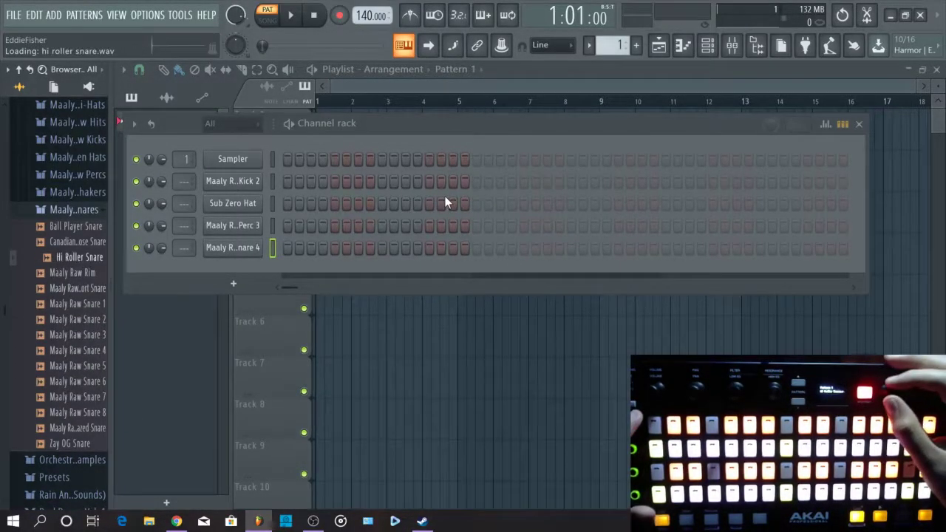
{"action": "key", "text": "Up"}
{"action": "key", "text": "Left"}
{"action": "key", "text": "Up"}
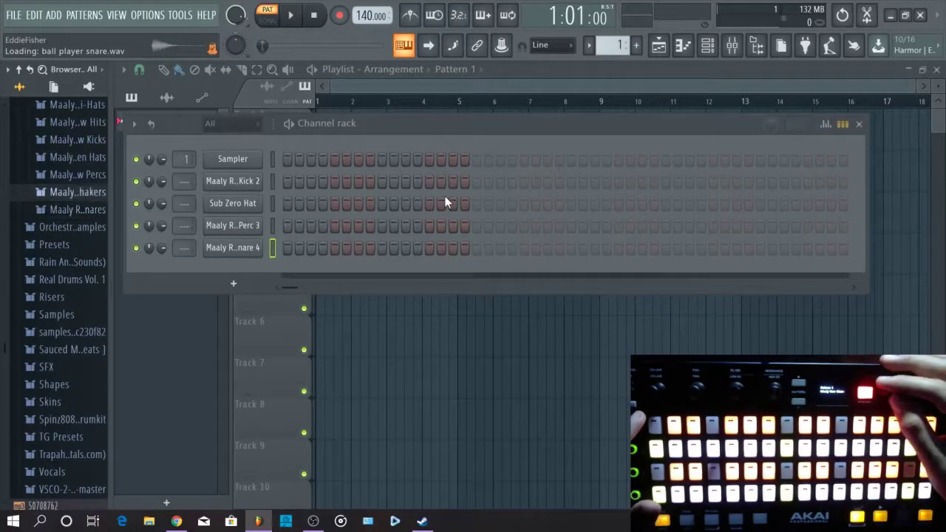
{"action": "key", "text": "Right"}
{"action": "key", "text": "Down"}
{"action": "key", "text": "Up"}
{"action": "key", "text": "Left"}
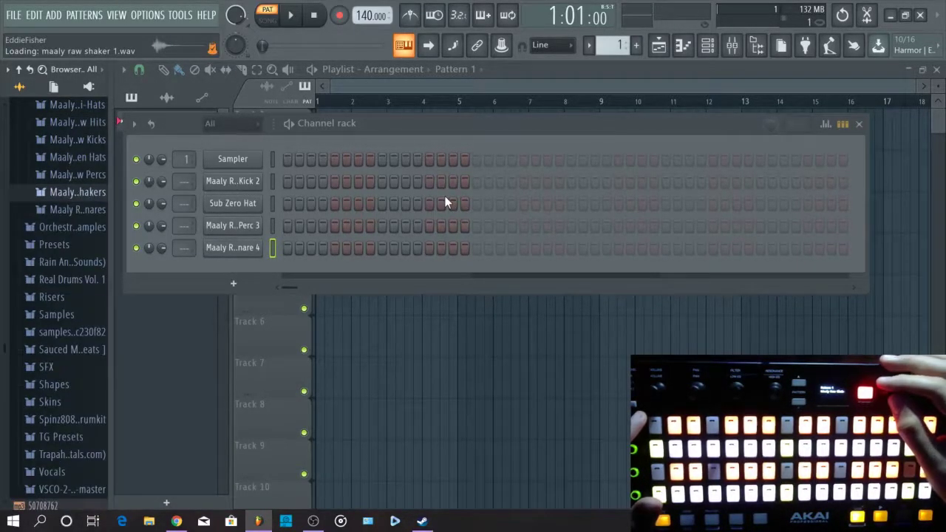
Reopen the Percs folder and audition its first several percussion samples, including Maaly Raw Conga.
{"action": "key", "text": "Up"}
{"action": "key", "text": "Right"}
{"action": "key", "text": "Down"}
{"action": "key", "text": "Down"}
{"action": "key", "text": "Down"}
{"action": "key", "text": "Down"}
{"action": "key", "text": "Down"}
{"action": "key", "text": "Down"}
{"action": "key", "text": "Up"}
{"action": "key", "text": "Up"}
{"action": "key", "text": "Up"}
{"action": "key", "text": "Up"}
{"action": "key", "text": "Up"}
{"action": "key", "text": "Up"}
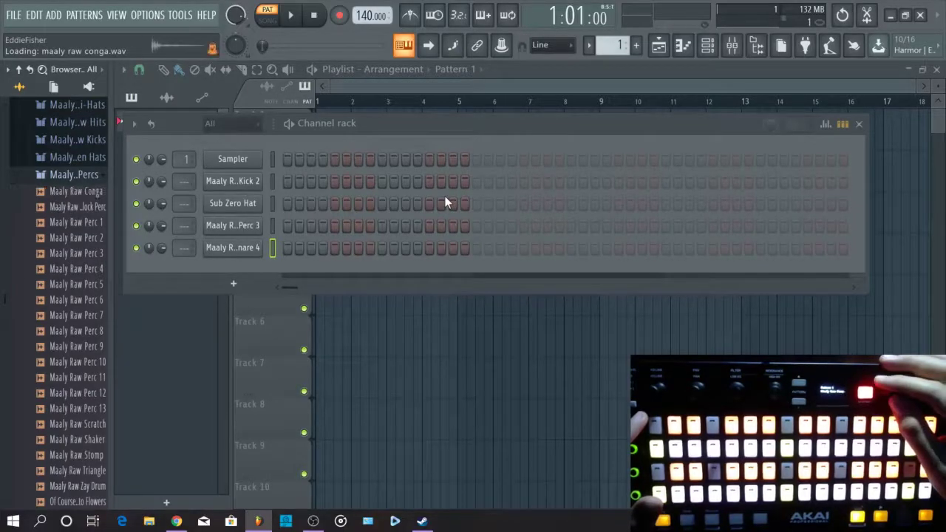
Collapse the Percs folder and audition Dumber Open Hat from the Open Hats folder.
{"action": "key", "text": "Left"}
{"action": "key", "text": "Up"}
{"action": "key", "text": "Right"}
{"action": "key", "text": "Down"}
{"action": "key", "text": "Down"}
{"action": "key", "text": "Up"}
{"action": "key", "text": "Left"}
Go back up to the 808s folder of the Maaly Raw kit and expand it.
{"action": "key", "text": "Up"}
{"action": "key", "text": "Up"}
{"action": "key", "text": "Up"}
{"action": "key", "text": "Up"}
{"action": "key", "text": "Up"}
{"action": "key", "text": "Up"}
{"action": "key", "text": "Up"}
{"action": "key", "text": "Up"}
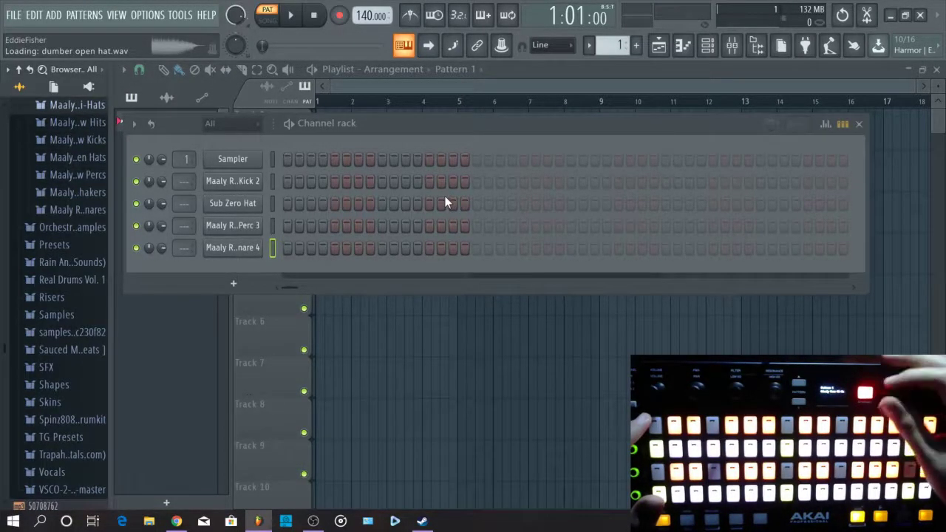
{"action": "key", "text": "Up"}
{"action": "key", "text": "Up"}
{"action": "key", "text": "Up"}
{"action": "key", "text": "Up"}
{"action": "key", "text": "Up"}
{"action": "key", "text": "Down"}
{"action": "key", "text": "Down"}
{"action": "key", "text": "Down"}
{"action": "key", "text": "Down"}
{"action": "key", "text": "Down"}
{"action": "key", "text": "Down"}
{"action": "key", "text": "Right"}
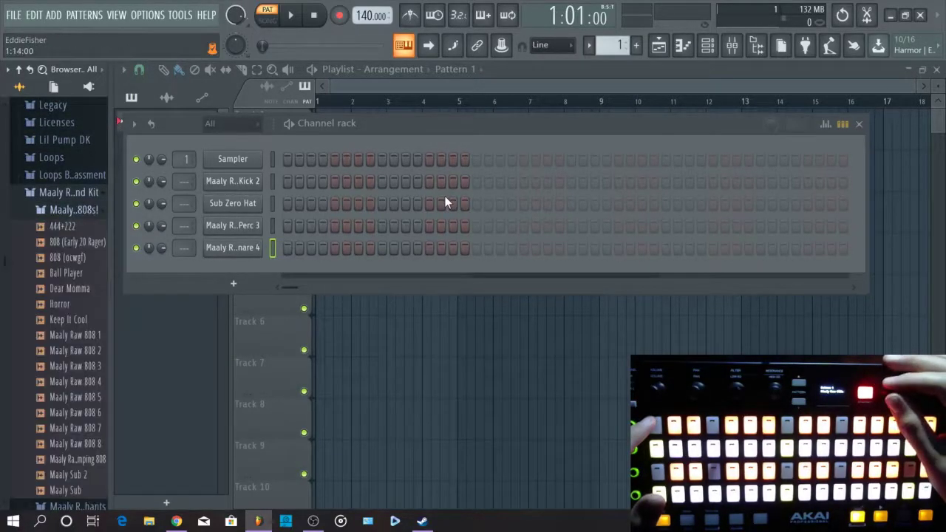
Audition the 808 samples from the start of the 808s folder on past Keep It Cool.
{"action": "key", "text": "Down"}
{"action": "key", "text": "Down"}
{"action": "key", "text": "Down"}
{"action": "key", "text": "Down"}
{"action": "key", "text": "Down"}
{"action": "key", "text": "Down"}
{"action": "key", "text": "Down"}
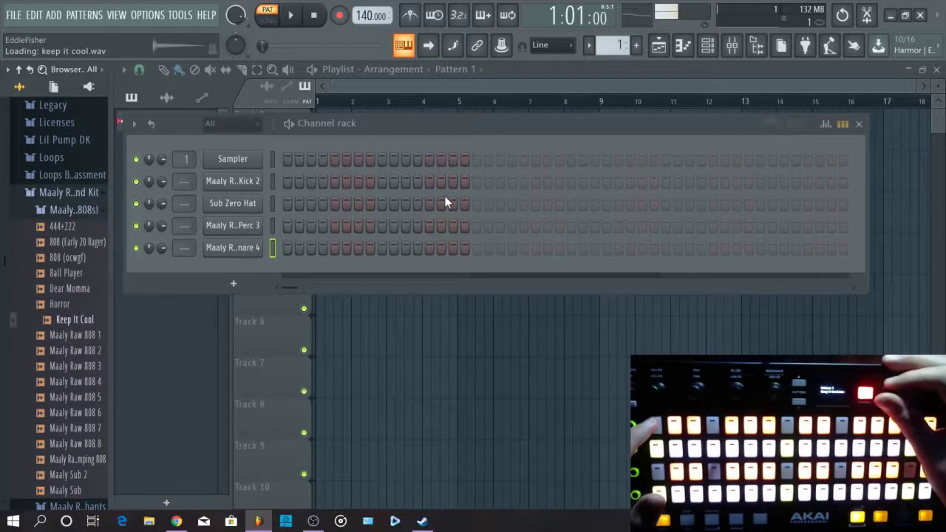
{"action": "key", "text": "Down"}
{"action": "key", "text": "Down"}
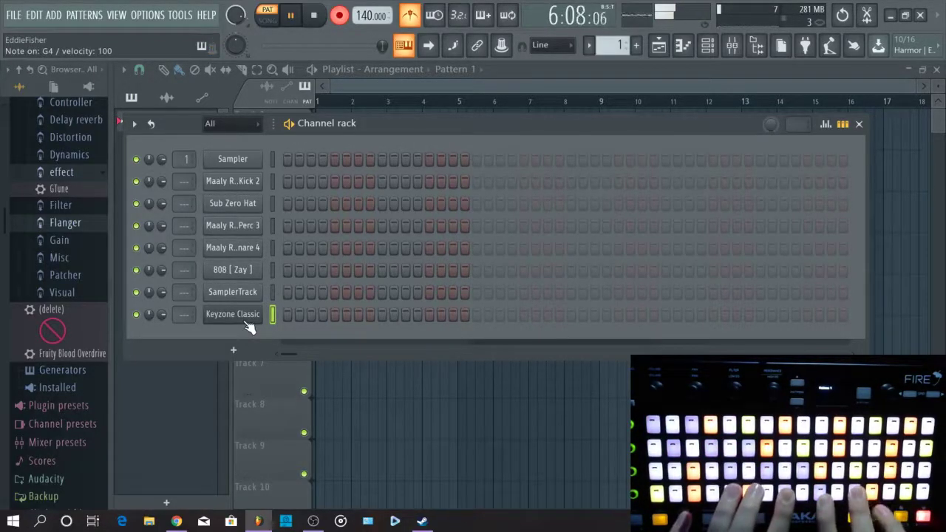
End the recording and open the Keyzone Classic chords in a maximized piano roll with all notes selected.
{"action": "key", "text": "space"}
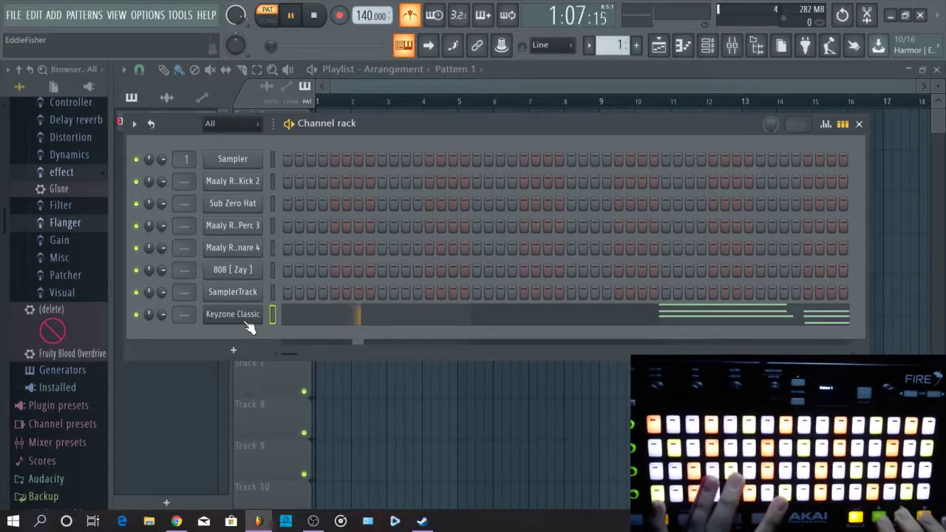
{"action": "right_click", "coordinate": [250, 325]}
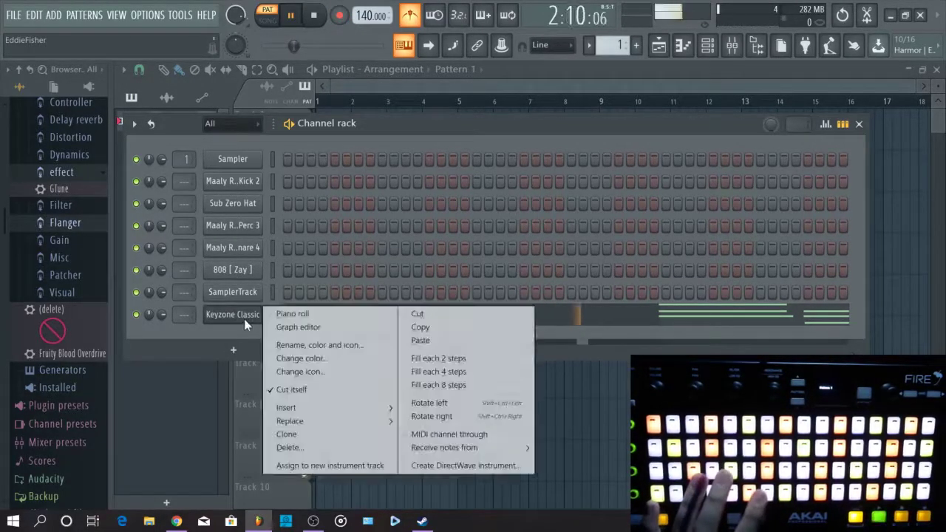
{"action": "left_click", "coordinate": [306, 315]}
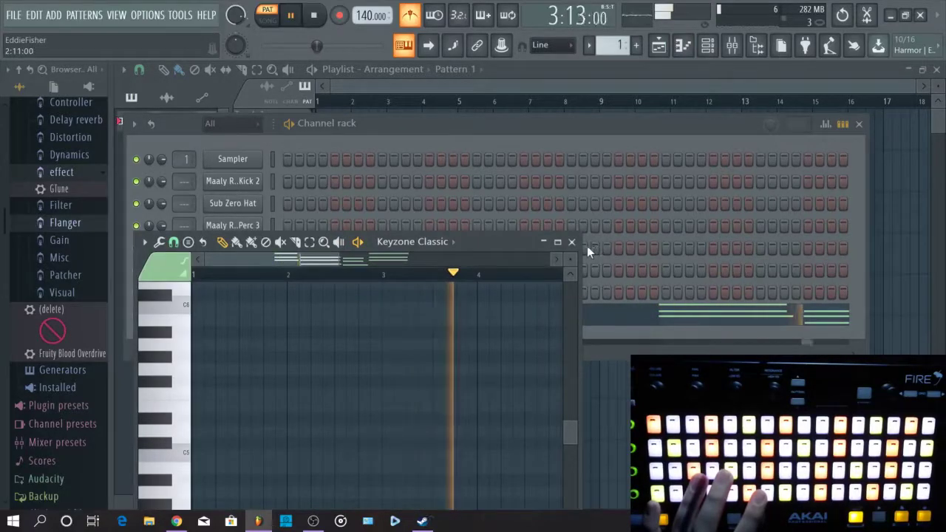
{"action": "left_click", "coordinate": [557, 242]}
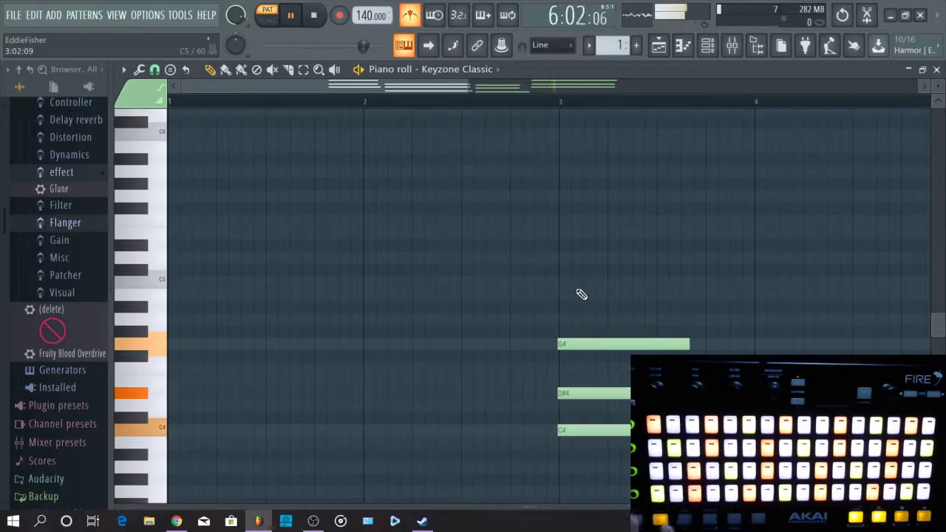
{"action": "left_click_drag", "start_coordinate": [543, 116], "coordinate": [924, 458]}
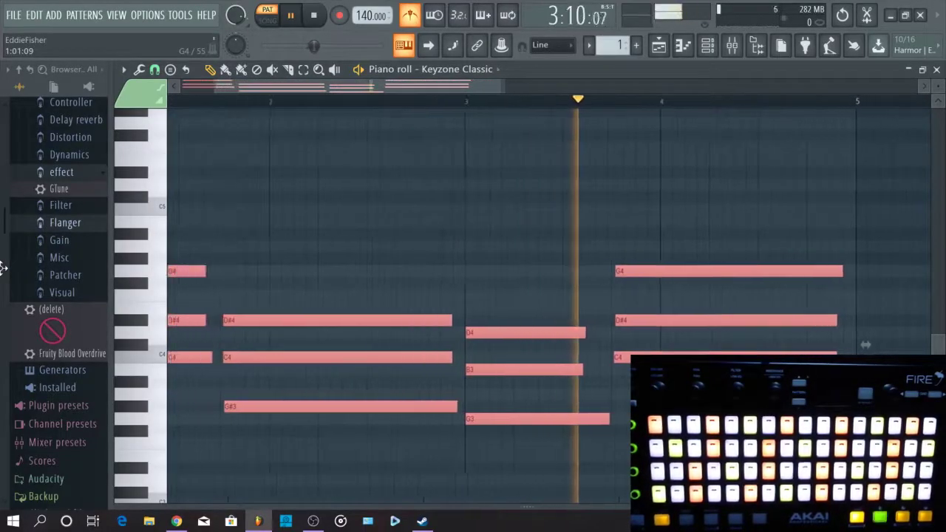
Play the Keyzone Classic chord progression from the start, check its notes through the last chord, and stop playback.
{"action": "key", "text": "space"}
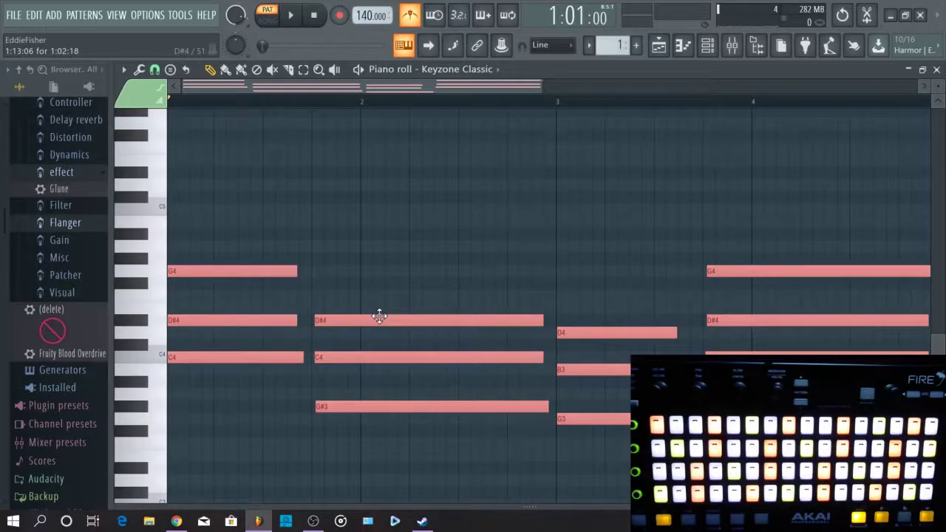
{"action": "key", "text": "space"}
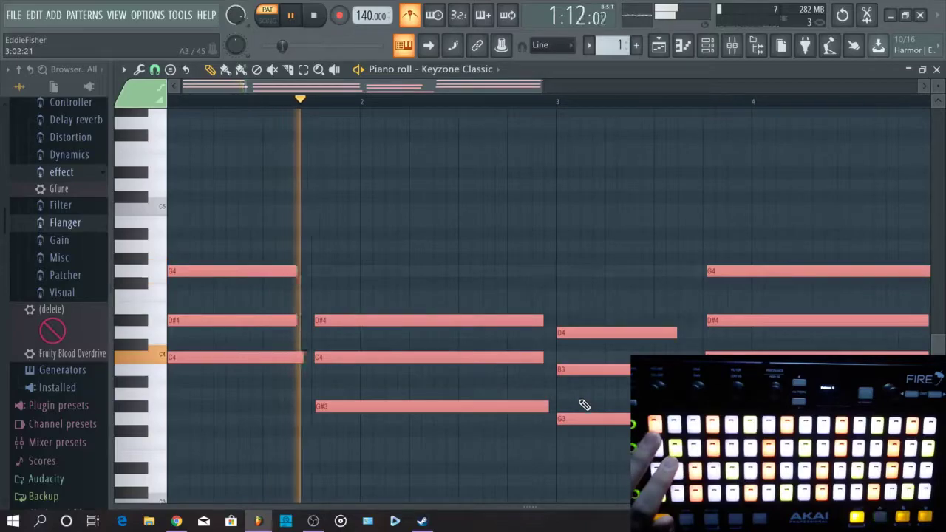
{"action": "left_click_drag", "start_coordinate": [316, 89], "coordinate": [518, 83]}
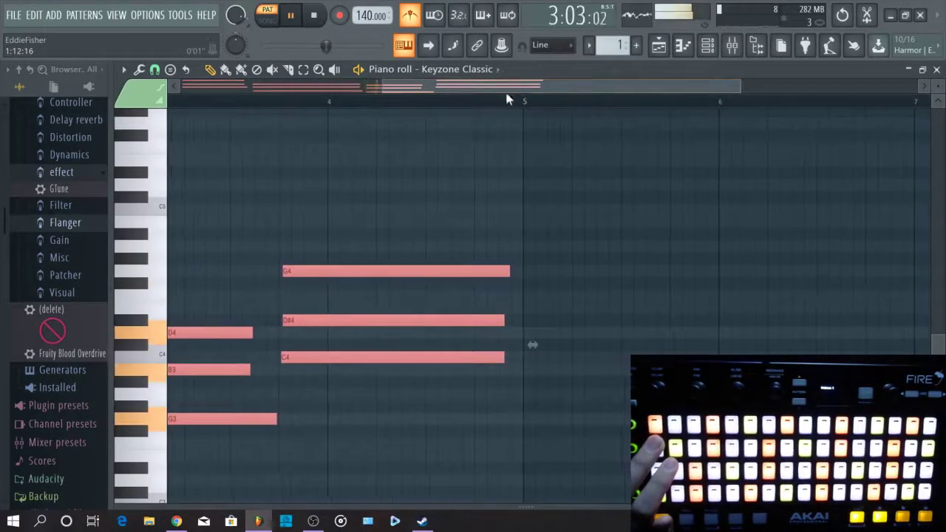
{"action": "left_click", "coordinate": [320, 17]}
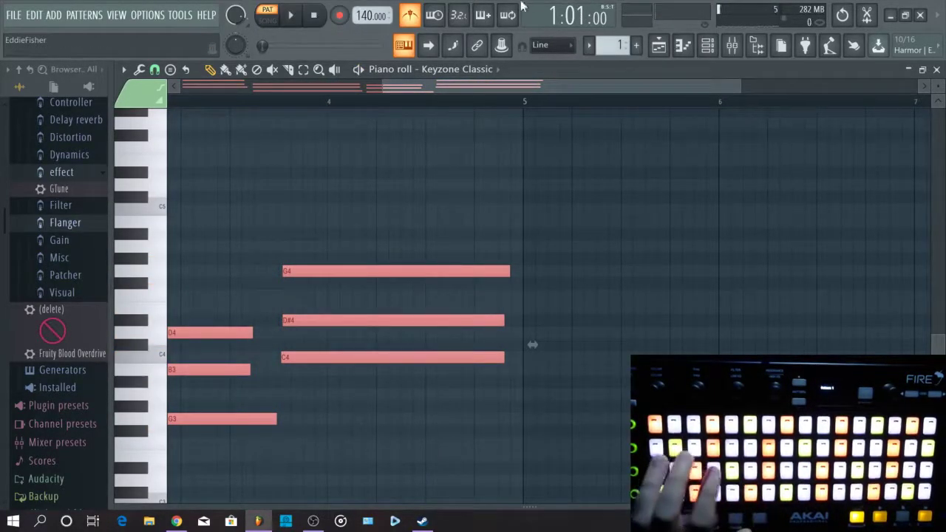
Put away the piano roll and add a BellsEbuth instrument channel below Keyzone Classic.
{"action": "left_click", "coordinate": [909, 71]}
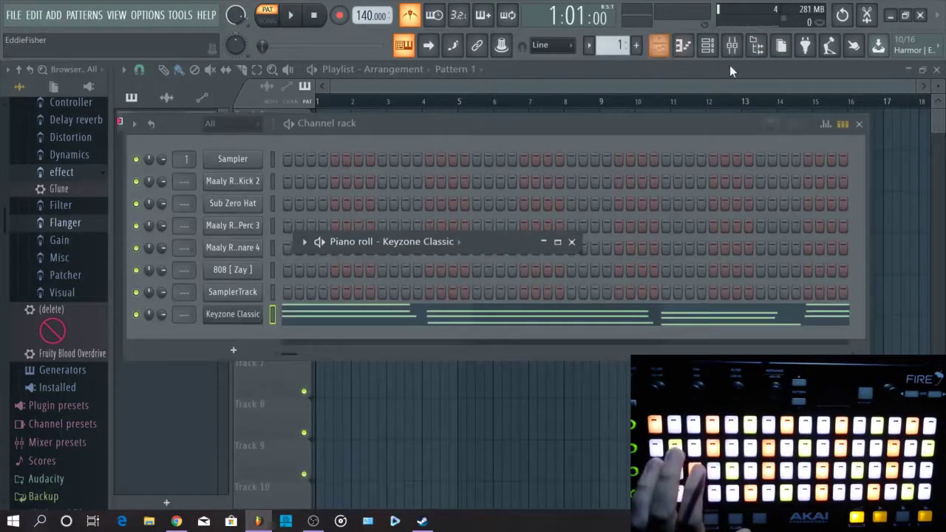
{"action": "left_click", "coordinate": [43, 16]}
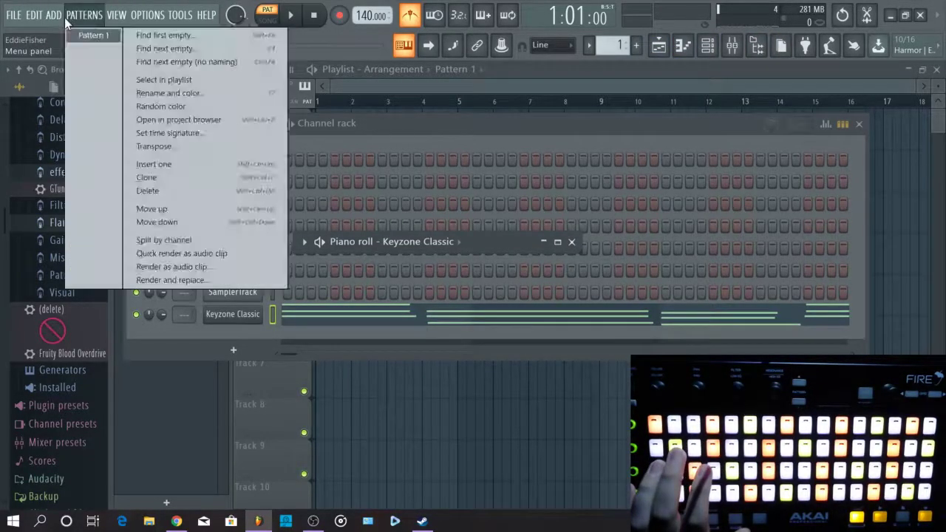
{"action": "mouse_move", "coordinate": [53, 15]}
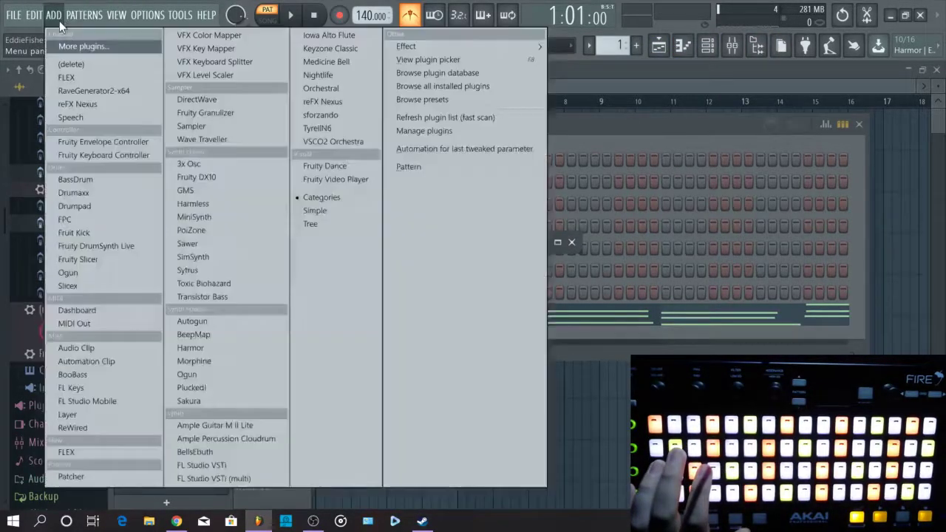
{"action": "left_click", "coordinate": [221, 457]}
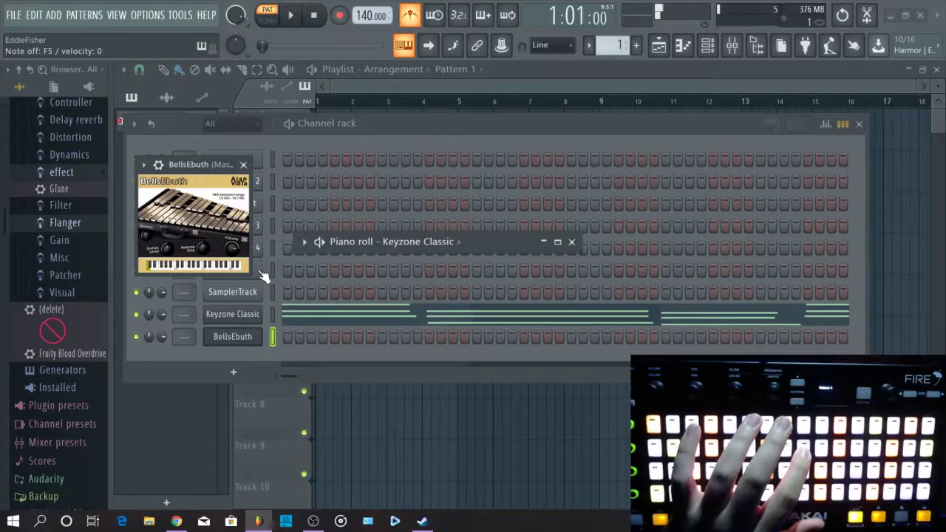
Record a BellsEbuth melody into Pattern 2 and play it as a trimmed four-bar clip at bar 1 of Track 2.
{"action": "key", "text": "space"}
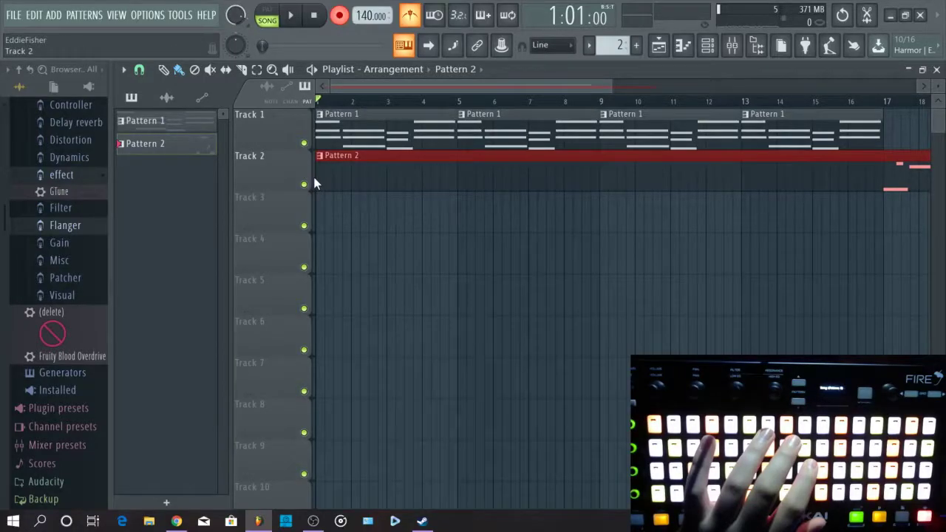
{"action": "left_click_drag", "start_coordinate": [317, 178], "coordinate": [181, 186]}
{"action": "key", "text": "space"}
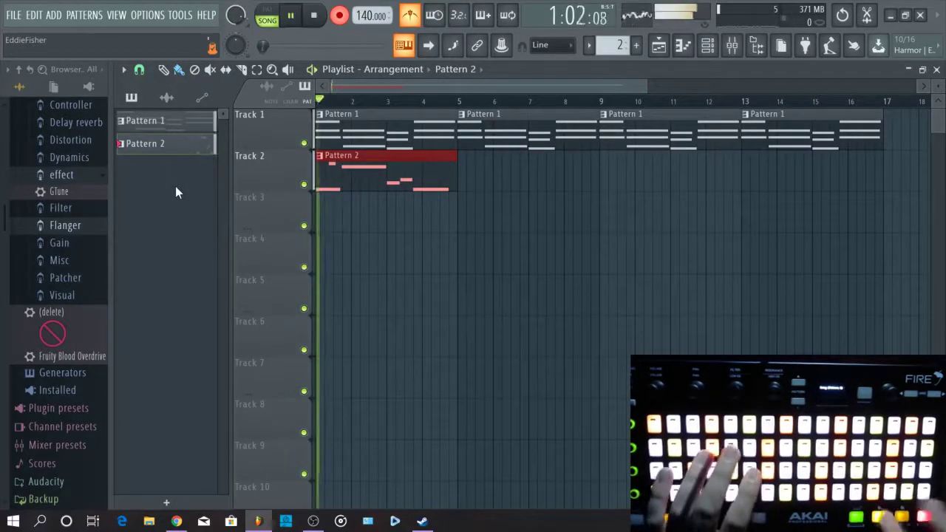
Enlarge the Channel rack to show all channels and open the BellsEbuth piano roll maximized.
{"action": "left_click", "coordinate": [723, 42]}
{"action": "left_click_drag", "start_coordinate": [389, 306], "coordinate": [436, 120]}
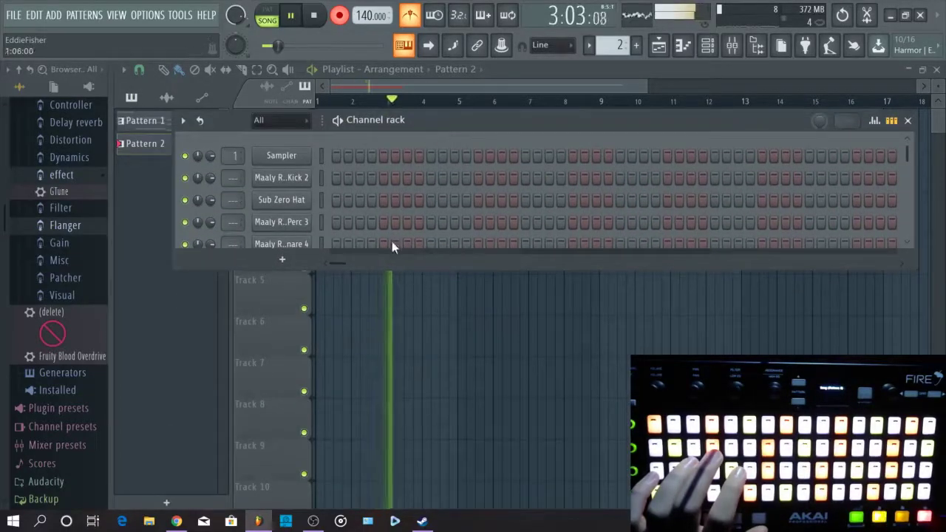
{"action": "left_click_drag", "start_coordinate": [357, 269], "coordinate": [358, 447]}
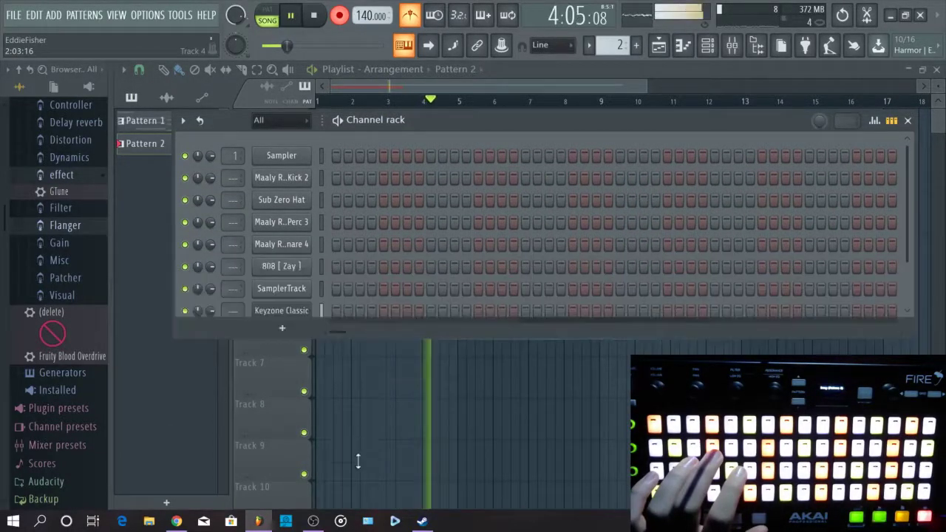
{"action": "right_click", "coordinate": [310, 333]}
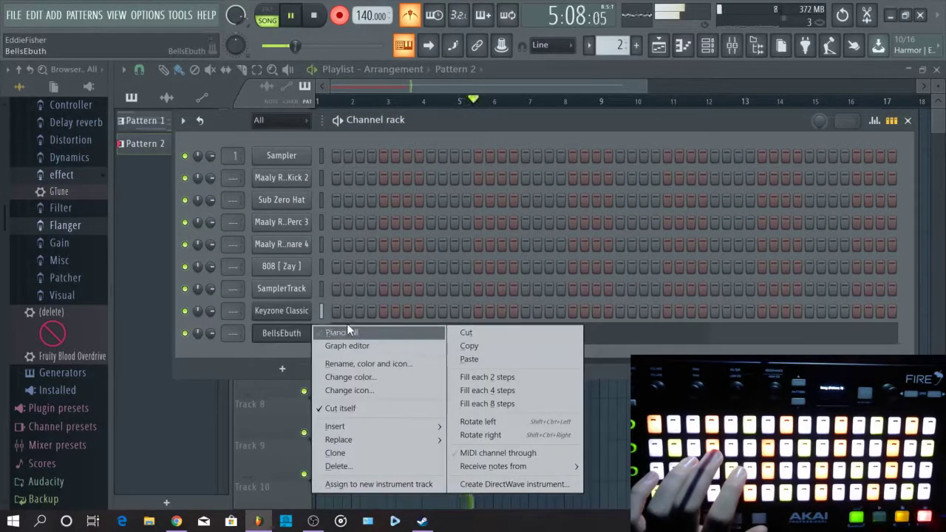
{"action": "left_click", "coordinate": [348, 332]}
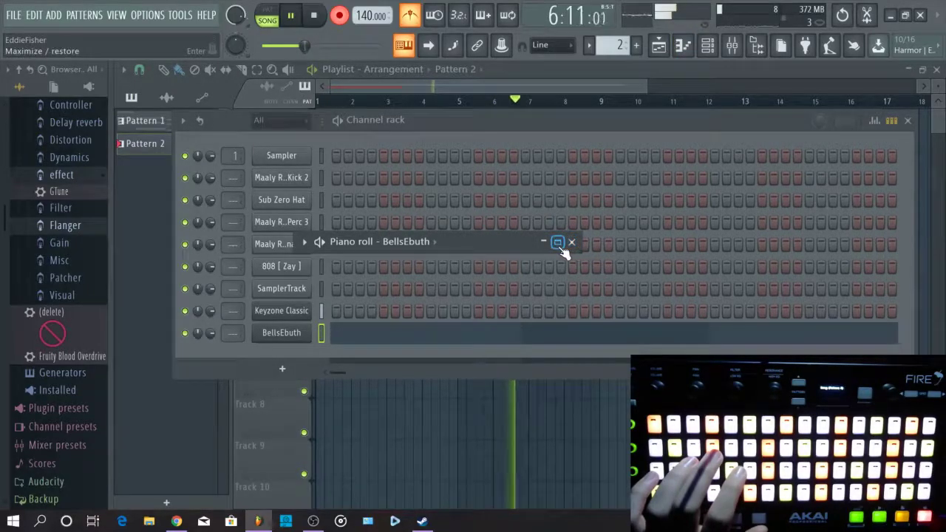
{"action": "left_click", "coordinate": [559, 245]}
Select the recorded BellsEbuth notes at bar 17 and move them to start at bar 1 of the pattern.
{"action": "left_click_drag", "start_coordinate": [335, 87], "coordinate": [626, 306]}
{"action": "scroll", "coordinate": [445, 318], "scroll_direction": "up", "scroll_amount": 3}
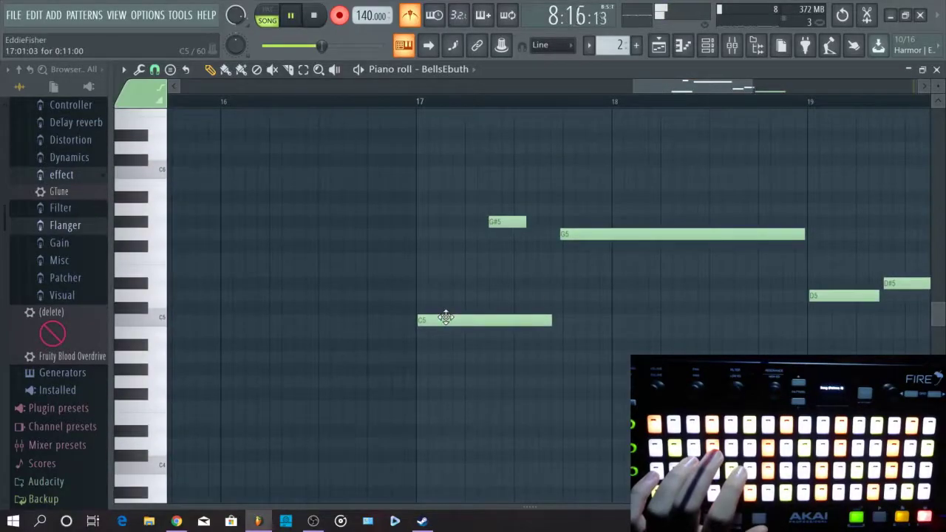
{"action": "left_click_drag", "start_coordinate": [445, 319], "coordinate": [194, 282]}
{"action": "left_click_drag", "start_coordinate": [458, 326], "coordinate": [443, 317]}
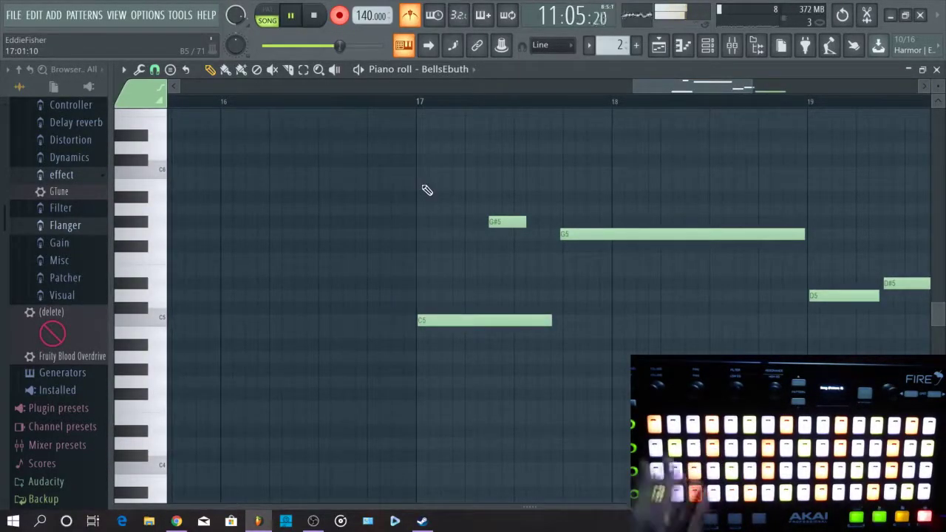
{"action": "left_click_drag", "start_coordinate": [433, 160], "coordinate": [813, 499]}
{"action": "left_click_drag", "start_coordinate": [254, 317], "coordinate": [3, 308]}
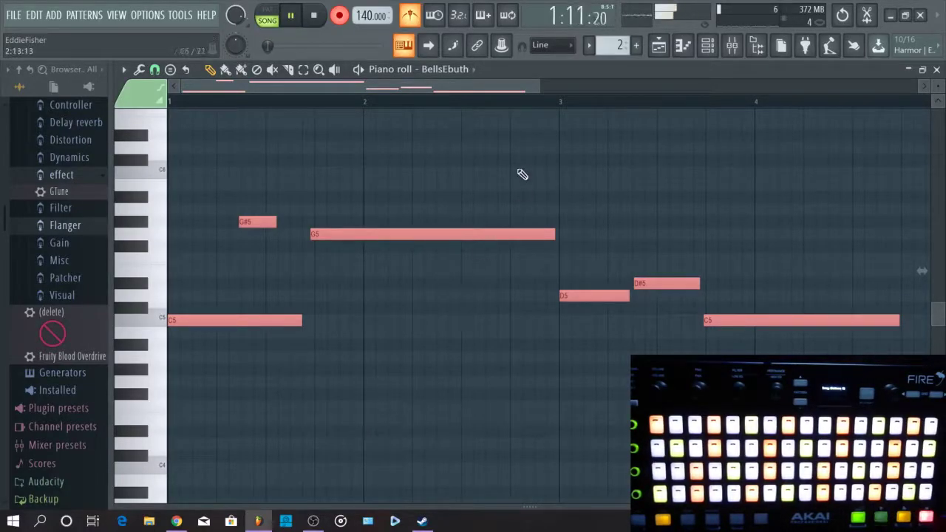
Close the editing windows and replace the Pattern 2 clip at bar 1 of Track 2 with one at bar 9.
{"action": "left_click", "coordinate": [909, 69]}
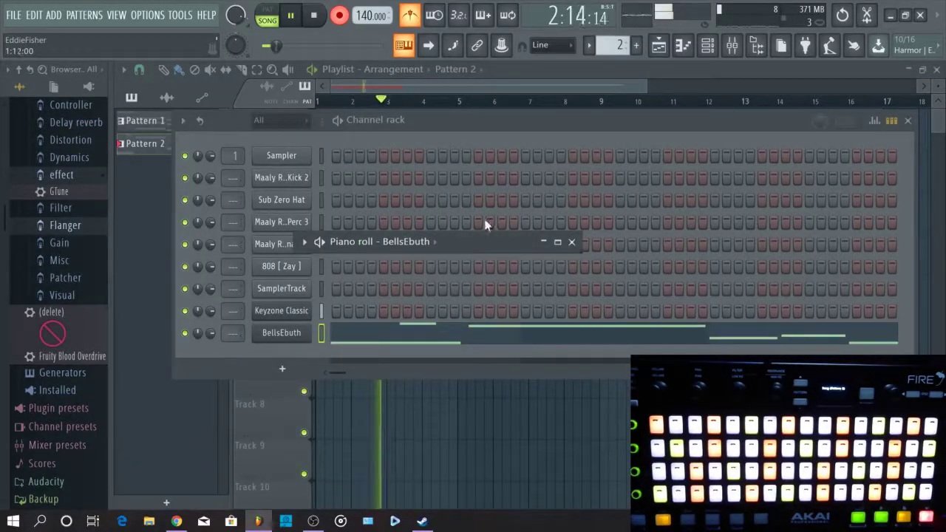
{"action": "left_click", "coordinate": [575, 237]}
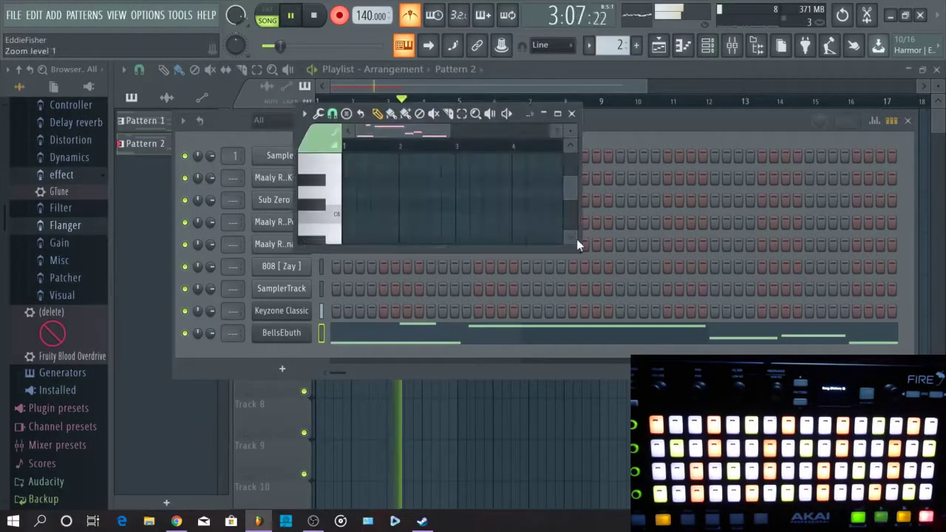
{"action": "left_click", "coordinate": [572, 116]}
{"action": "left_click", "coordinate": [907, 119]}
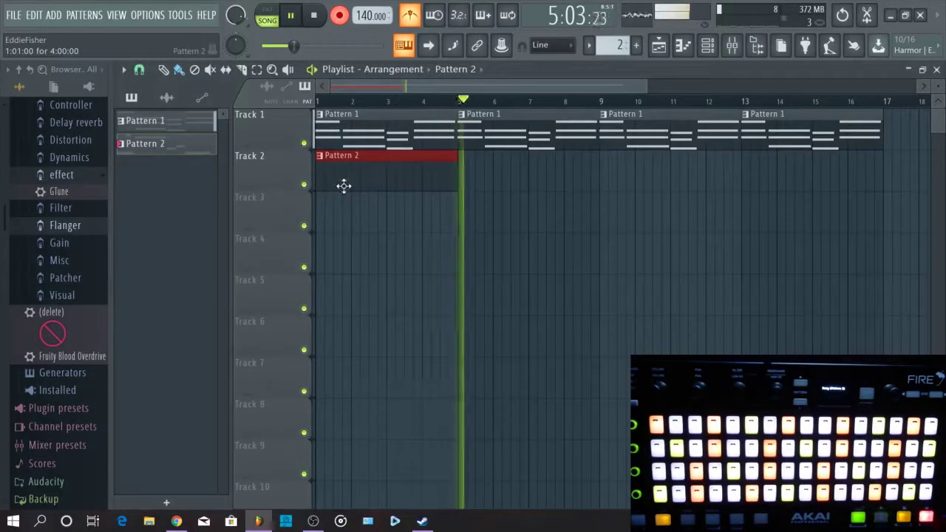
{"action": "right_click", "coordinate": [429, 163]}
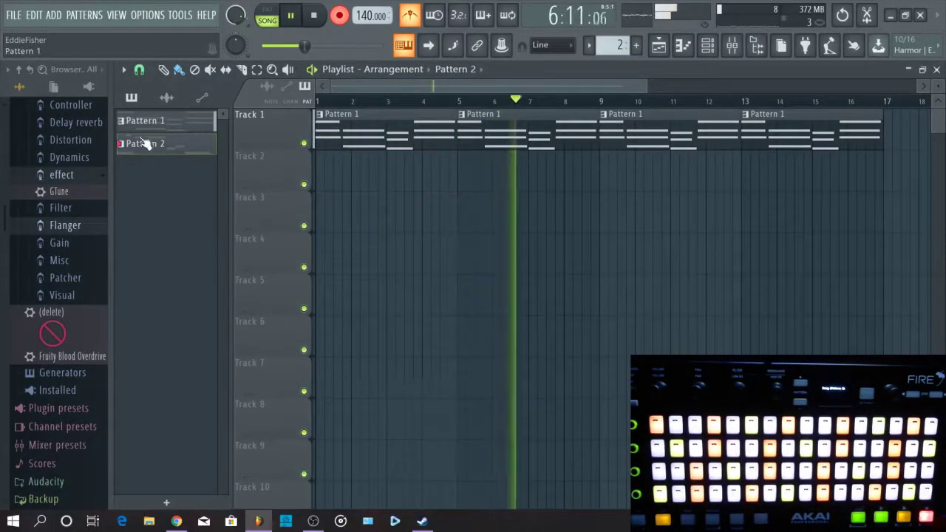
{"action": "left_click", "coordinate": [461, 181]}
{"action": "left_click_drag", "start_coordinate": [530, 181], "coordinate": [667, 172]}
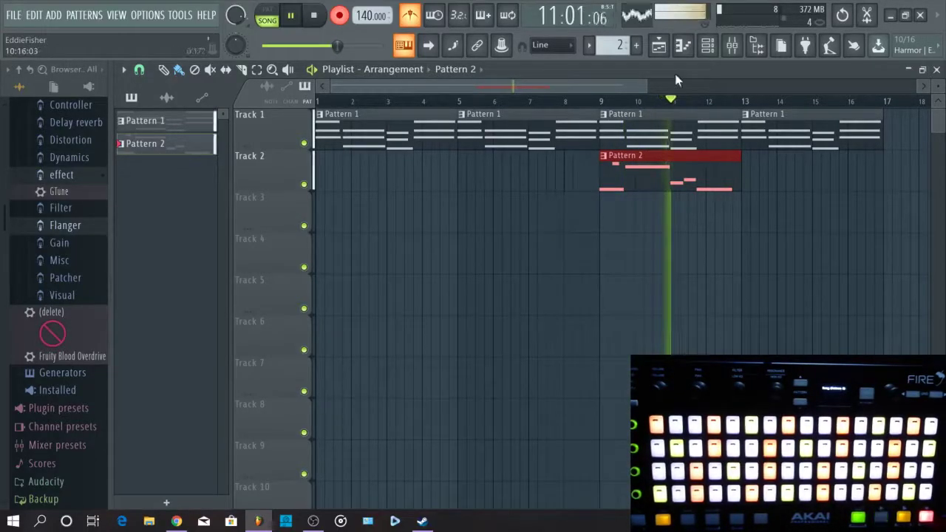
Quantize the BellsEbuth melody with the Default quantizer template and return to the playlist.
{"action": "key", "text": "F7"}
{"action": "left_click", "coordinate": [557, 113]}
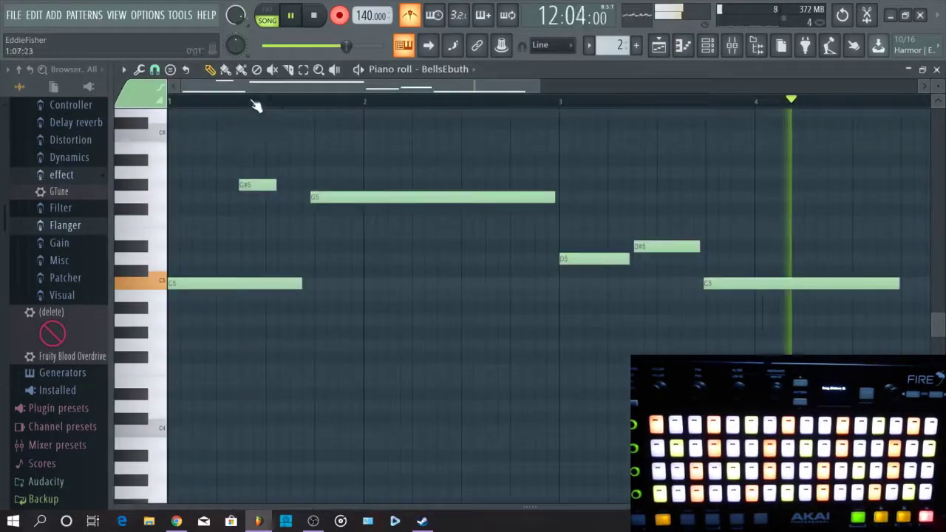
{"action": "left_click", "coordinate": [139, 70]}
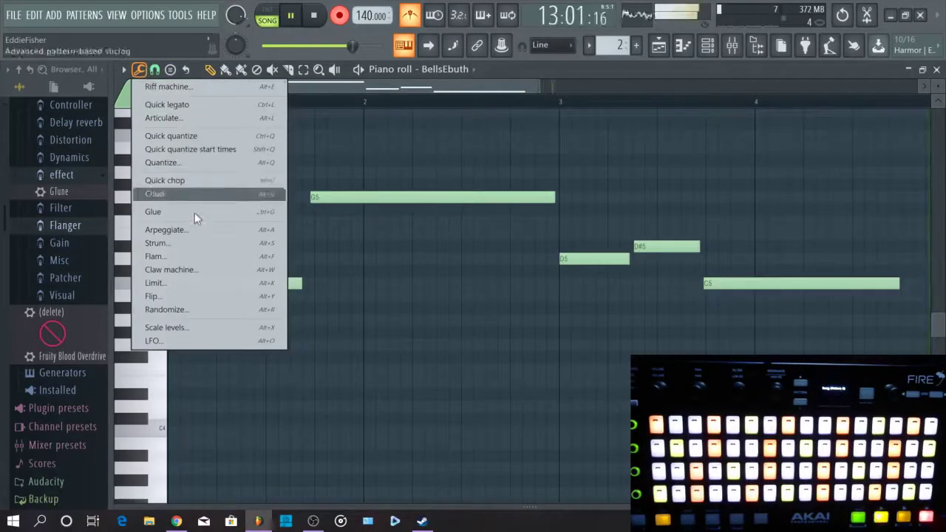
{"action": "left_click", "coordinate": [192, 163]}
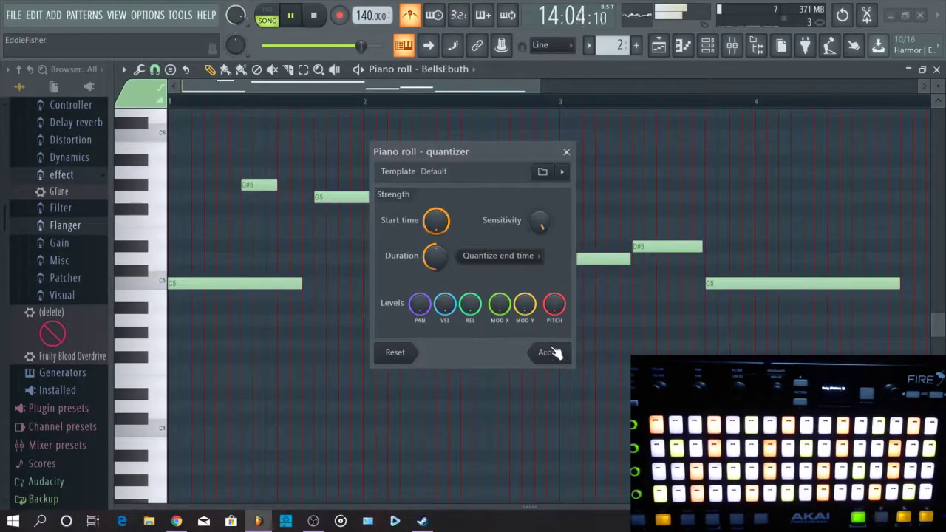
{"action": "left_click", "coordinate": [550, 353]}
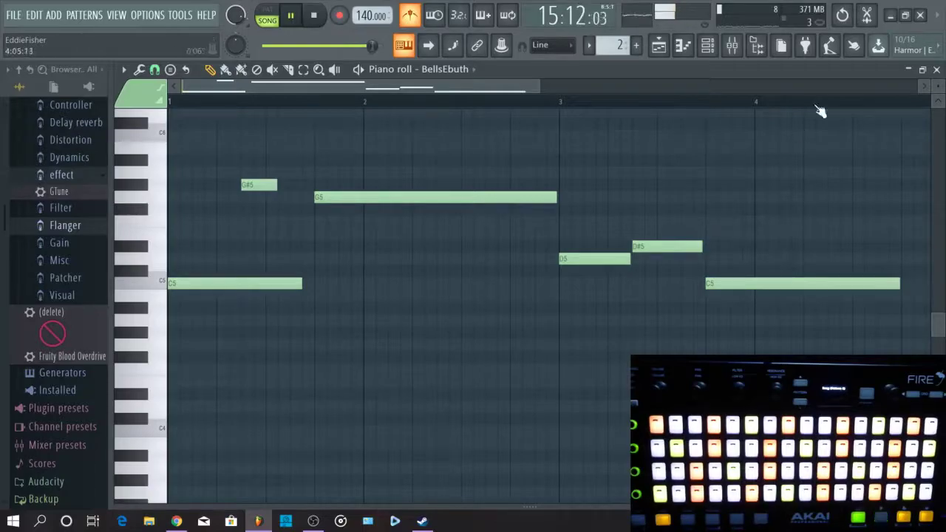
{"action": "left_click", "coordinate": [909, 69]}
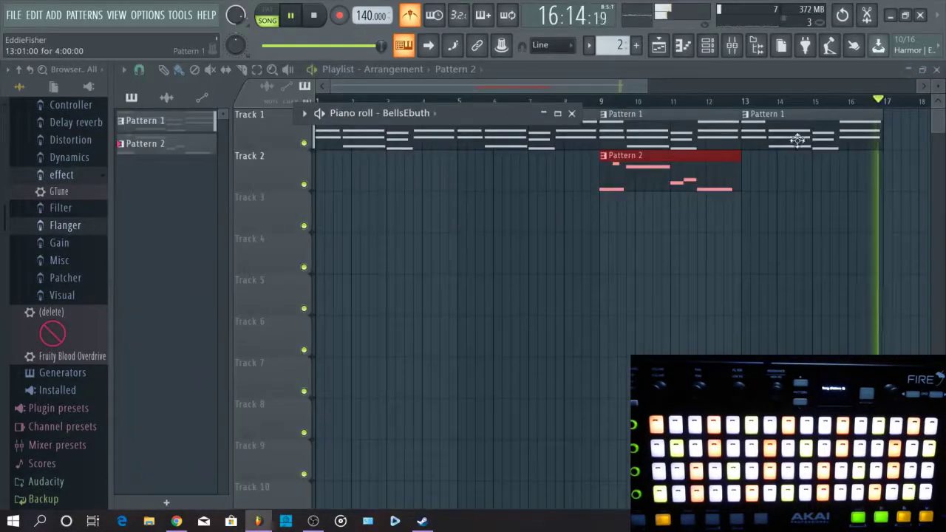
Record a second BellsEbuth phrase into Pattern 2 over bars 13 to 16, starting playback from bar 9.
{"action": "key", "text": "space"}
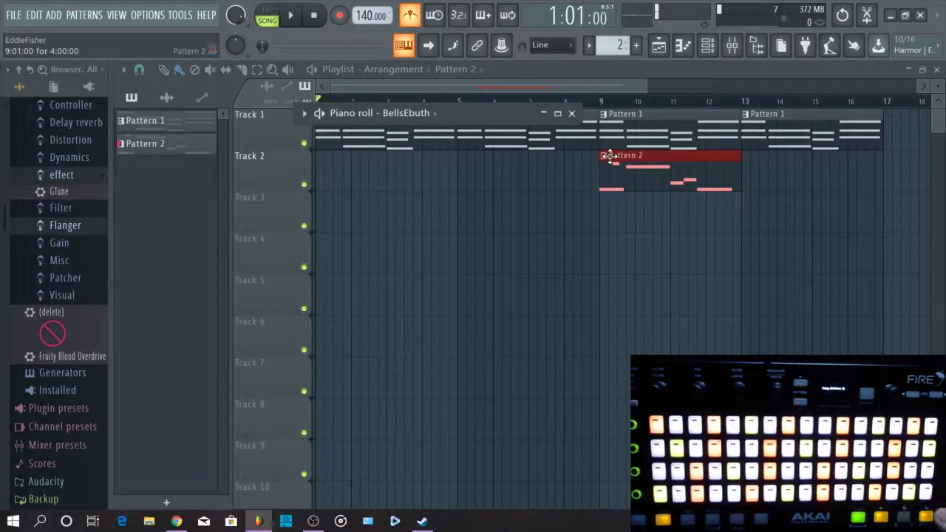
{"action": "left_click", "coordinate": [607, 104]}
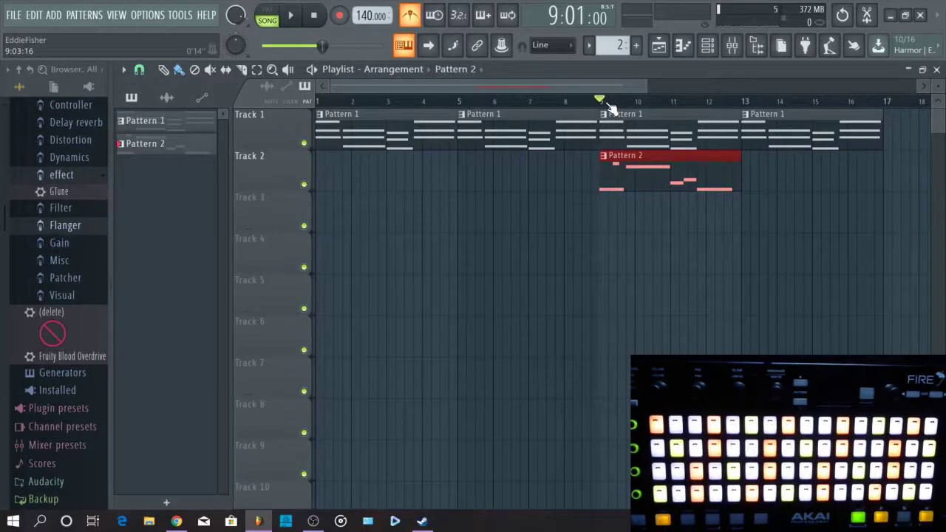
{"action": "key", "text": "space"}
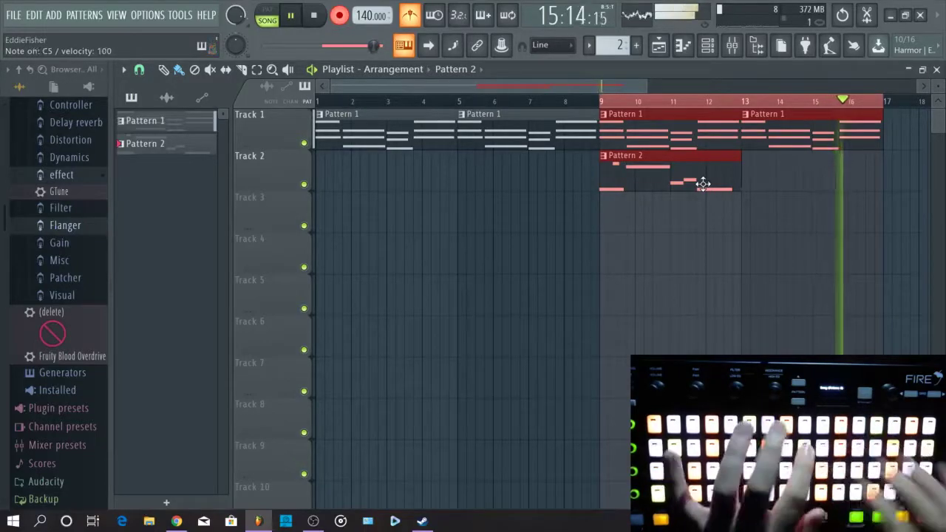
{"action": "key", "text": "space"}
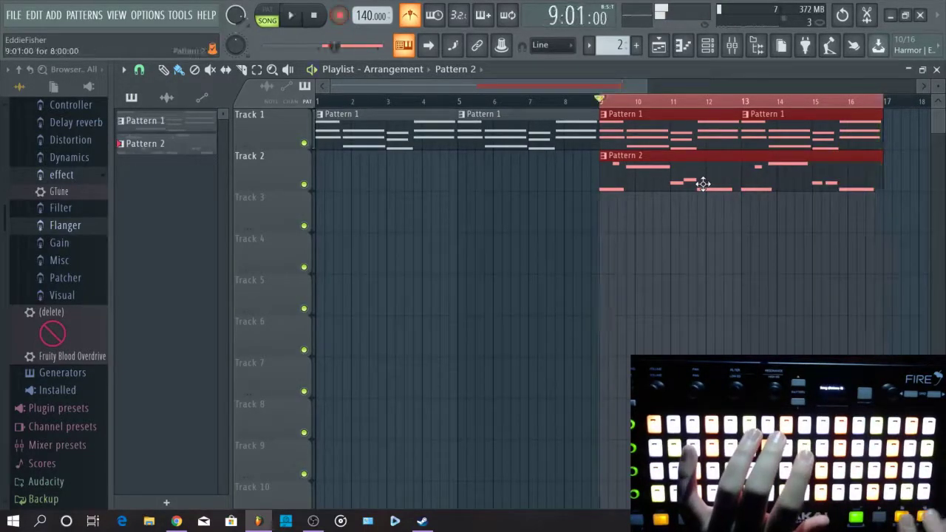
Quantize the extended BellsEbuth melody in Pattern 2 with the Default template, then close the piano roll and Channel rack.
{"action": "left_click", "coordinate": [683, 54]}
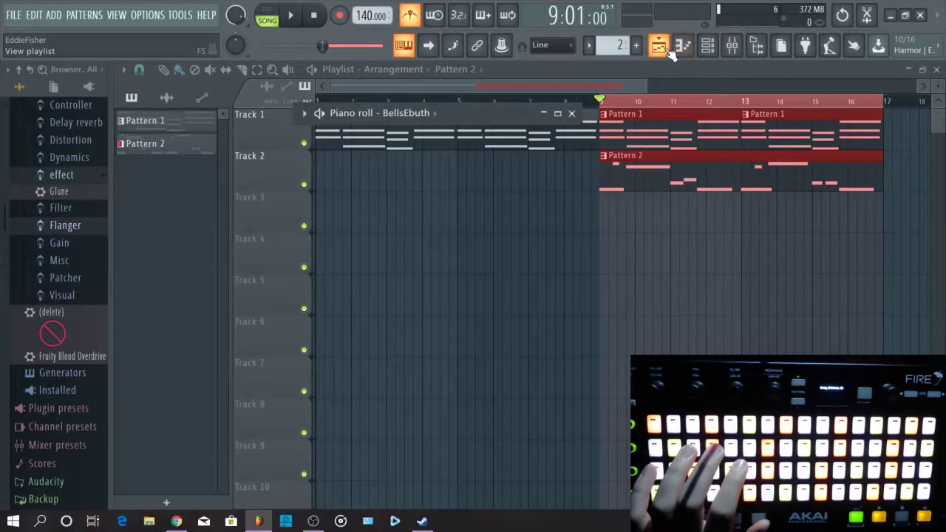
{"action": "left_click", "coordinate": [706, 46]}
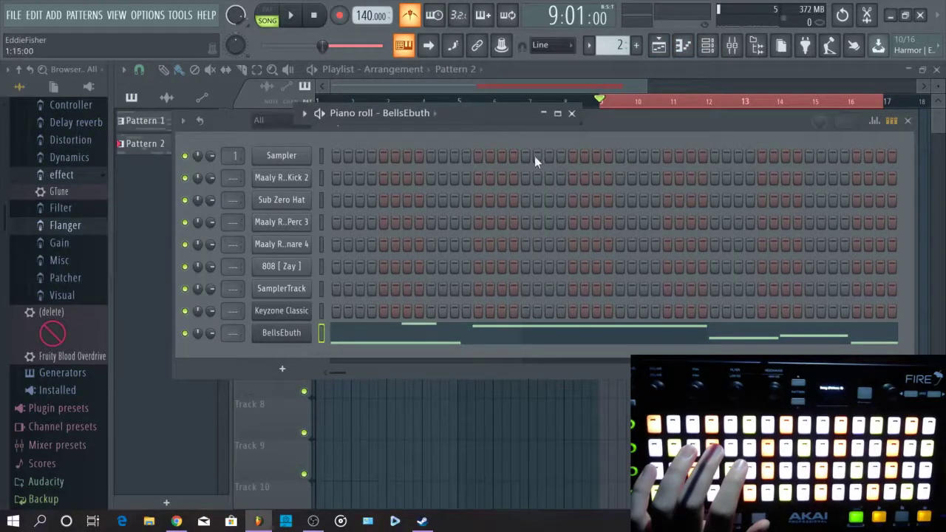
{"action": "left_click", "coordinate": [558, 114]}
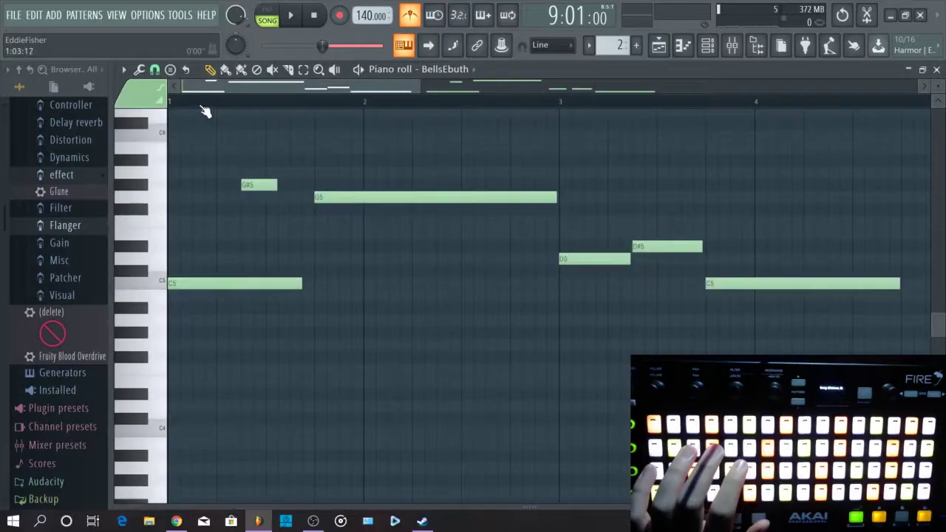
{"action": "left_click", "coordinate": [136, 69]}
{"action": "left_click", "coordinate": [205, 160]}
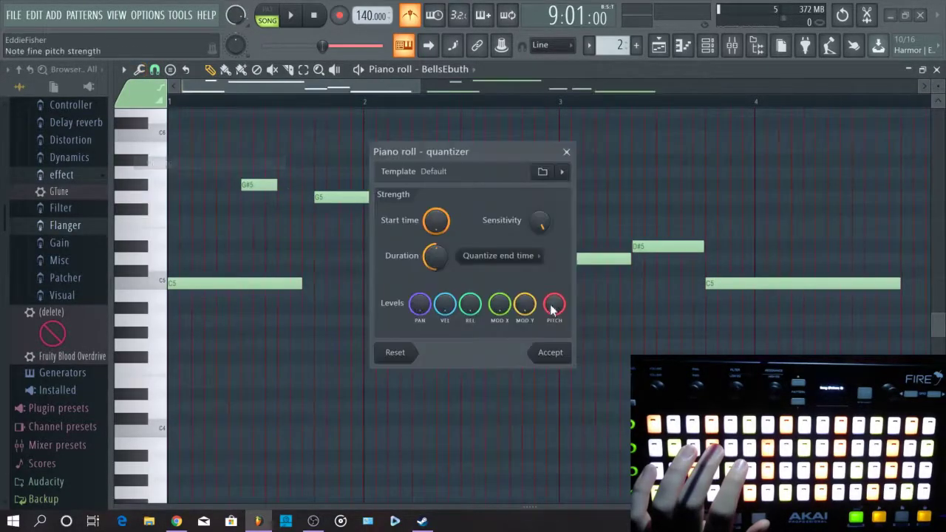
{"action": "left_click", "coordinate": [550, 353]}
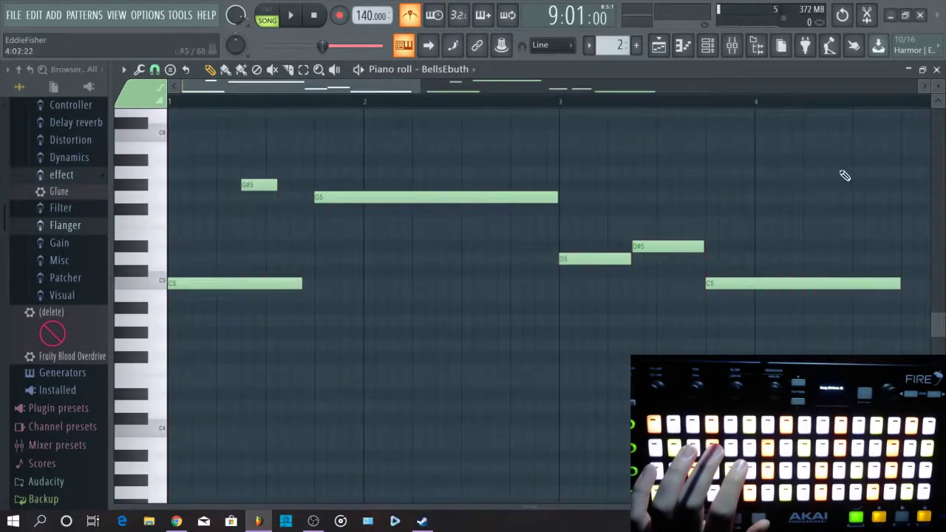
{"action": "left_click", "coordinate": [937, 71]}
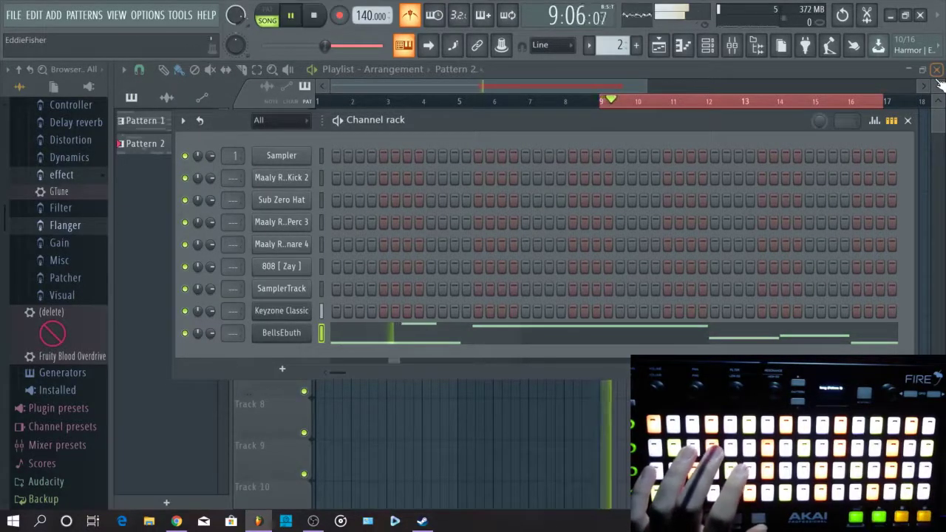
{"action": "left_click", "coordinate": [908, 121]}
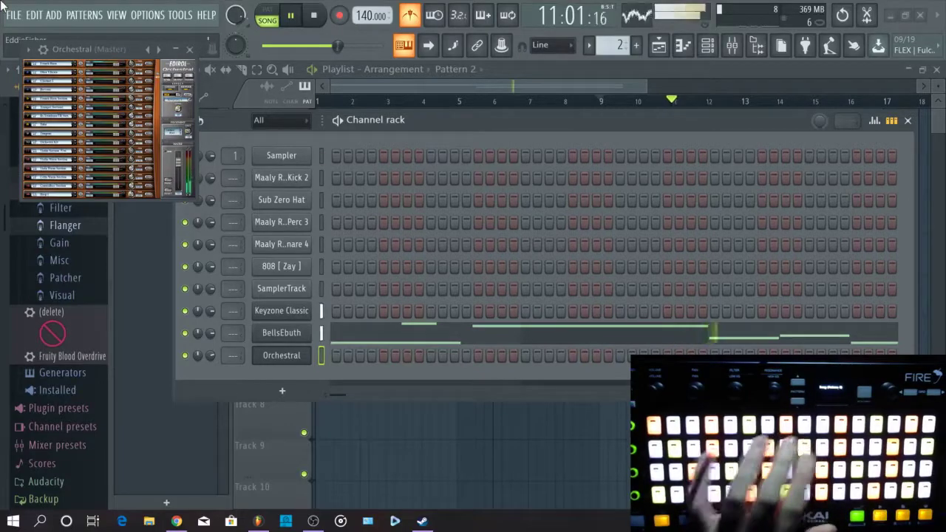
Set the first part of the Orchestral instrument to the Solo Brasses trumpet preset U-3 001 Classical Trumpet.
{"action": "left_click", "coordinate": [50, 68]}
{"action": "mouse_move", "coordinate": [96, 111]}
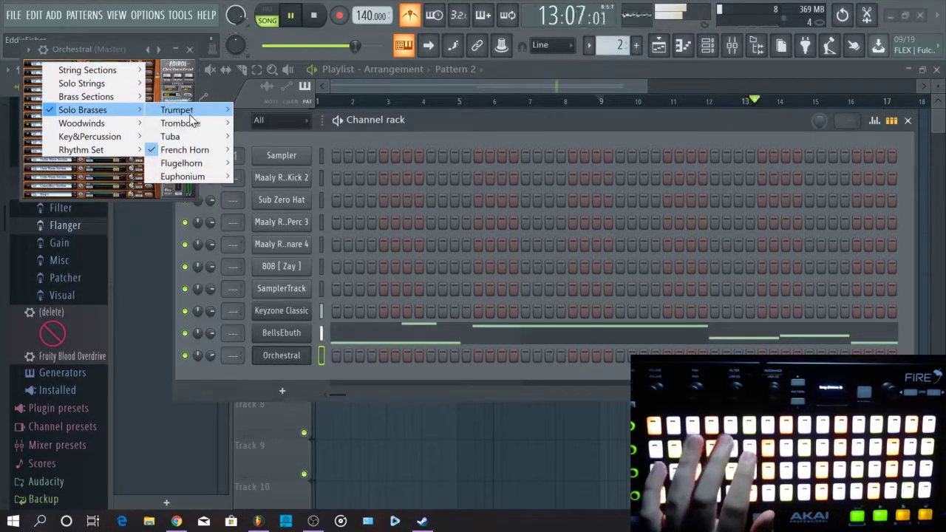
{"action": "mouse_move", "coordinate": [181, 111]}
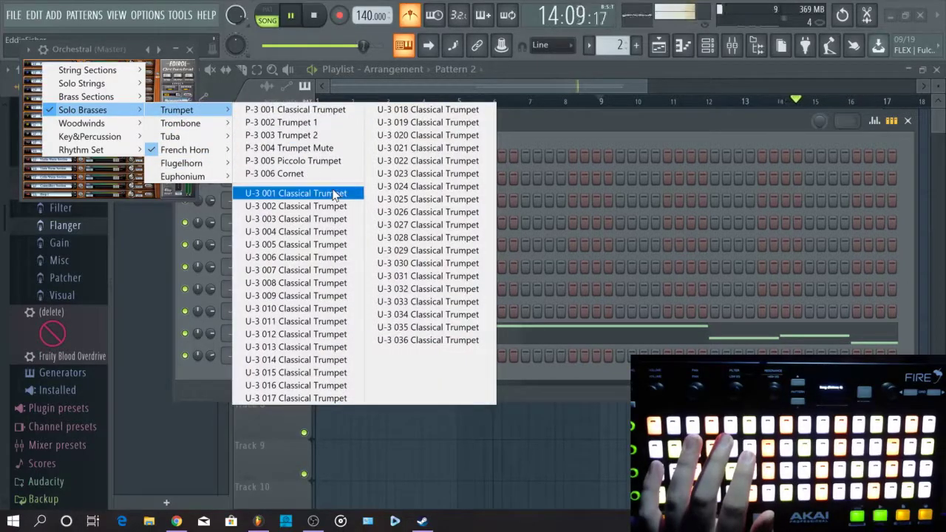
{"action": "left_click", "coordinate": [295, 190]}
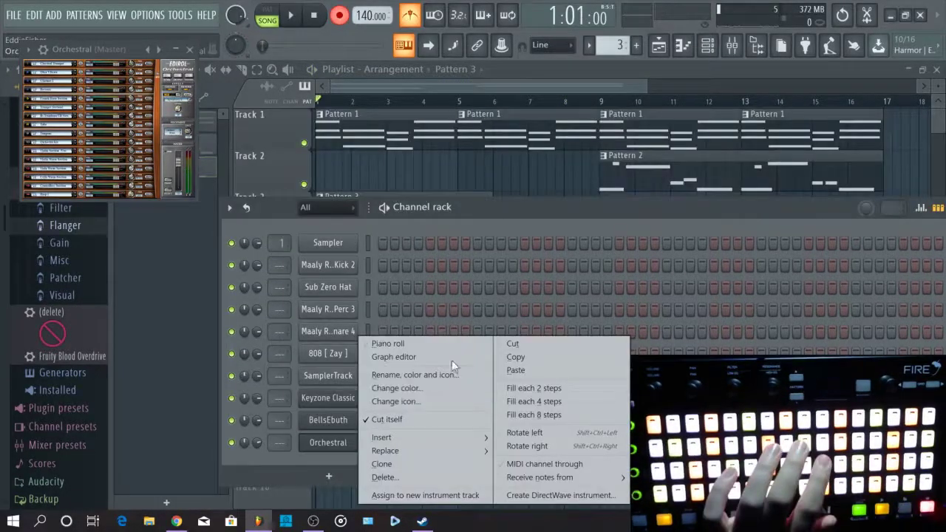
Cut the existing Orchestral notes from Pattern 3 and record a new phrase over bars 1 to 8.
{"action": "left_click", "coordinate": [529, 349]}
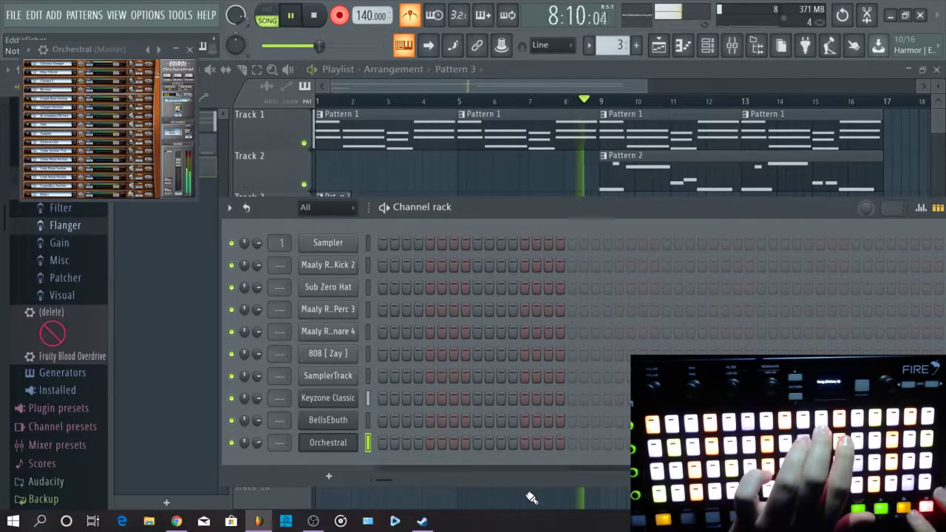
{"action": "key", "text": "space"}
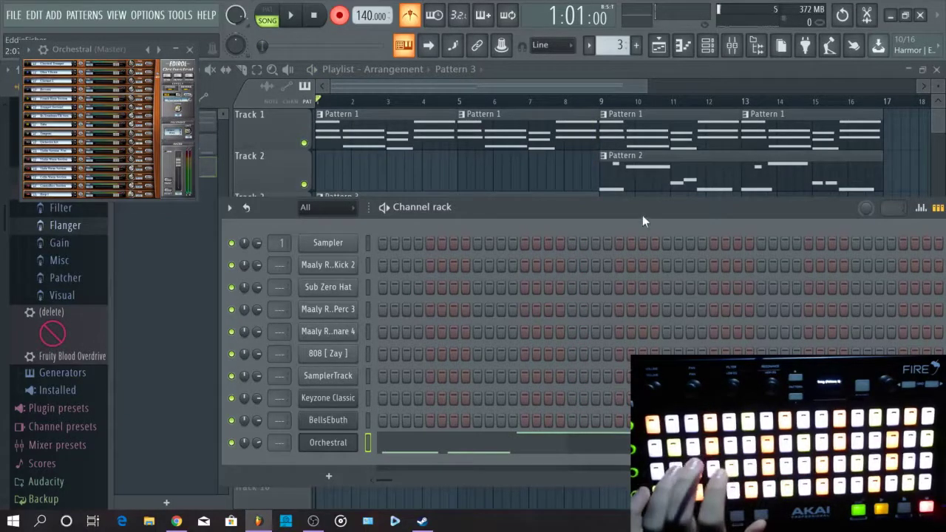
Quantize the recorded Orchestral notes of Pattern 3 in the piano roll and close it.
{"action": "right_click", "coordinate": [347, 444]}
{"action": "left_click", "coordinate": [432, 334]}
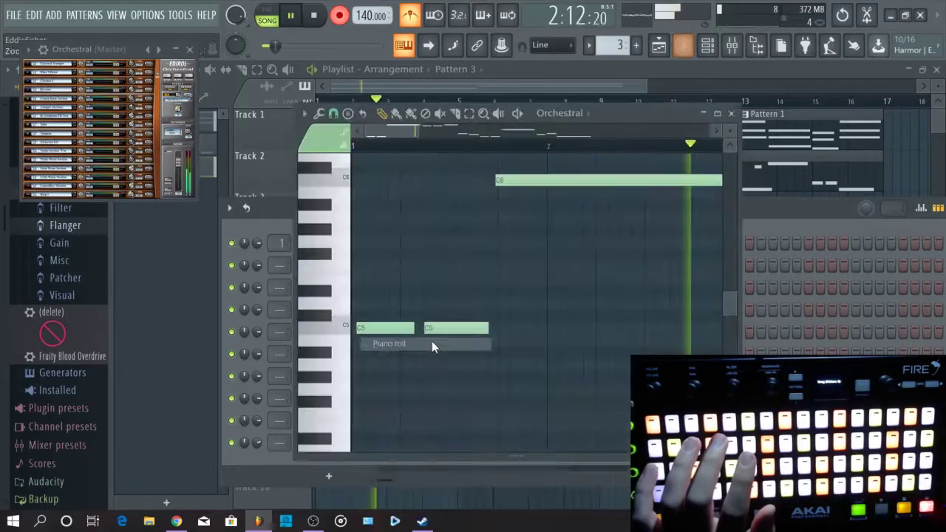
{"action": "left_click", "coordinate": [318, 116]}
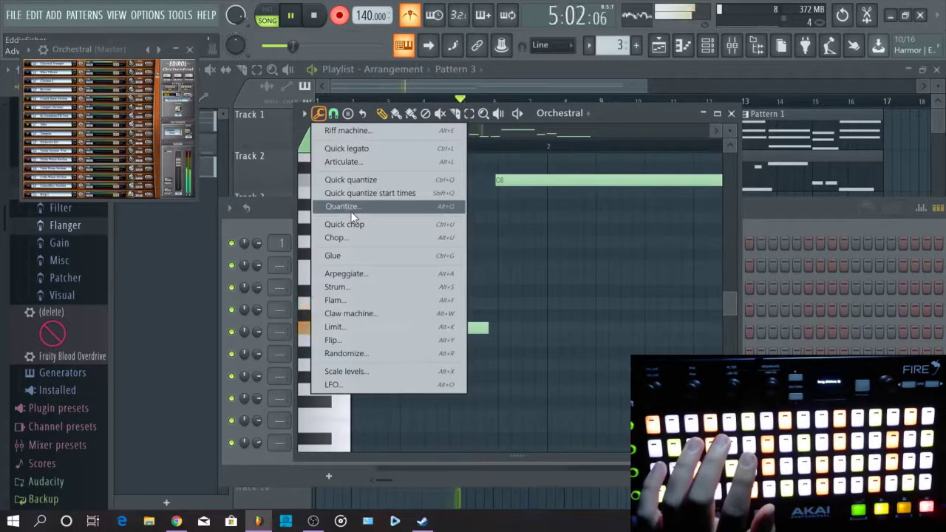
{"action": "left_click", "coordinate": [374, 208]}
{"action": "key", "text": "Return"}
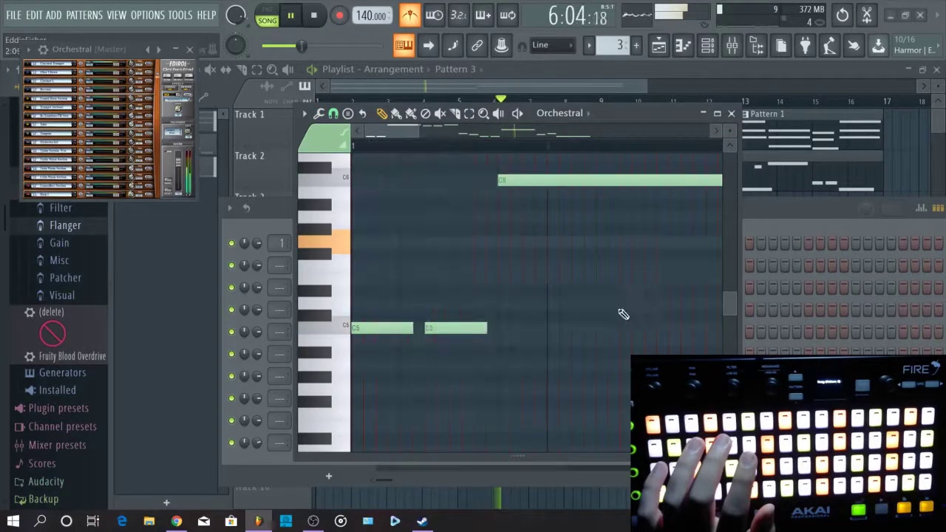
{"action": "left_click", "coordinate": [731, 114]}
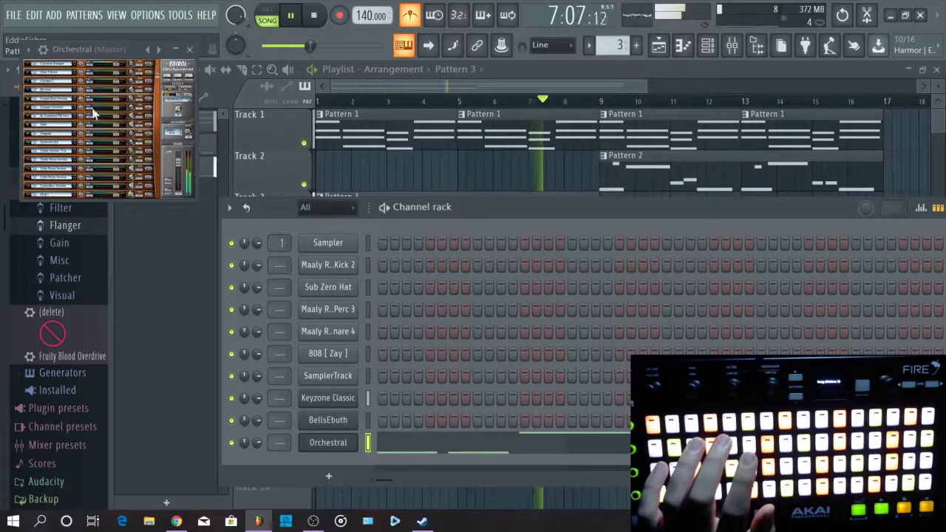
Examine the quantized Orchestral notes in the piano roll from bar 1 through bar 8 during playback.
{"action": "right_click", "coordinate": [333, 456]}
{"action": "left_click", "coordinate": [414, 344]}
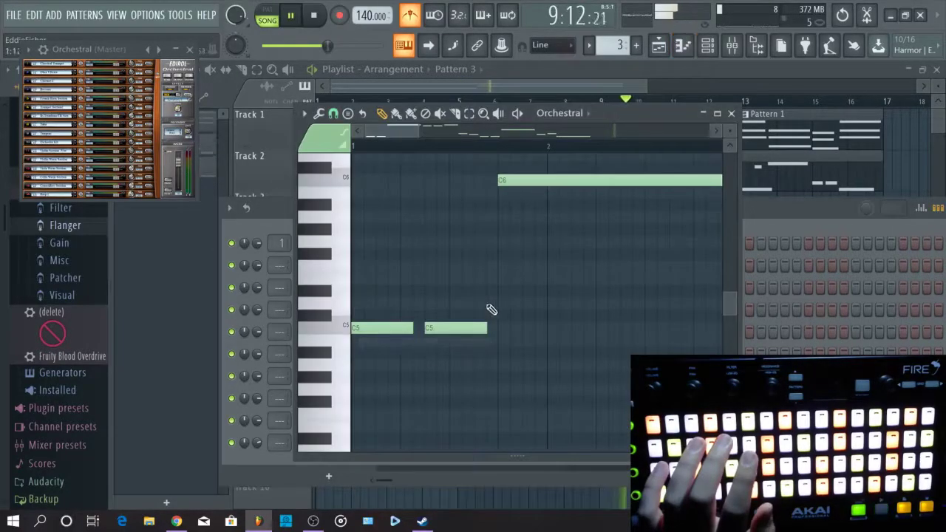
{"action": "key", "text": "space"}
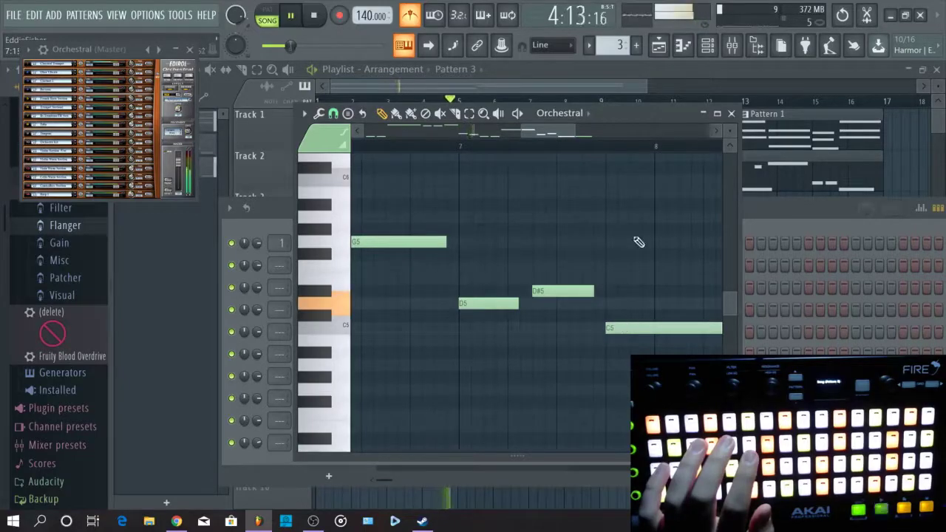
{"action": "left_click", "coordinate": [731, 113]}
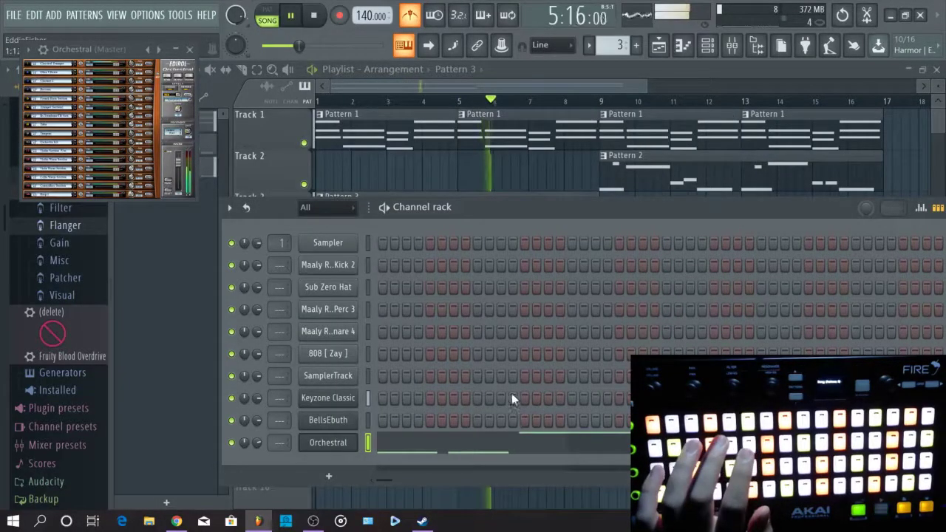
{"action": "left_click_drag", "start_coordinate": [520, 205], "coordinate": [485, 183]}
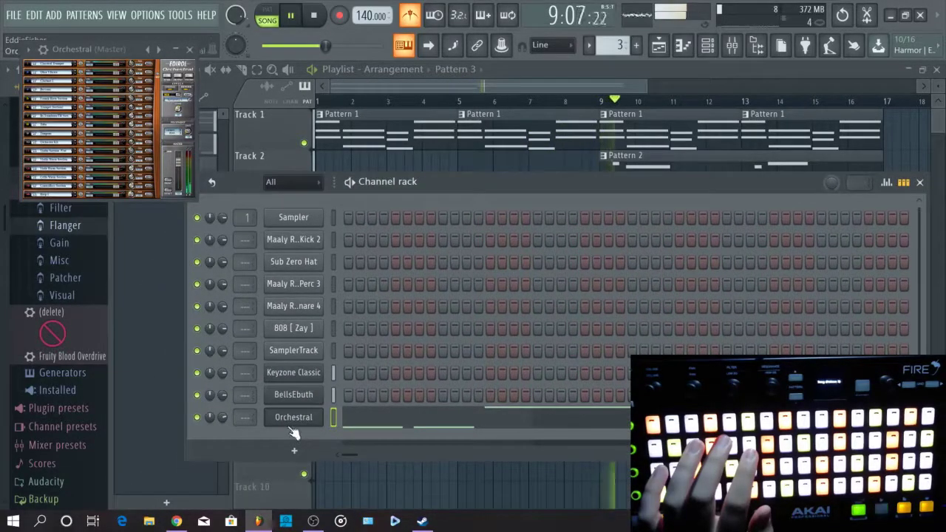
{"action": "right_click", "coordinate": [311, 394]}
{"action": "left_click", "coordinate": [358, 345]}
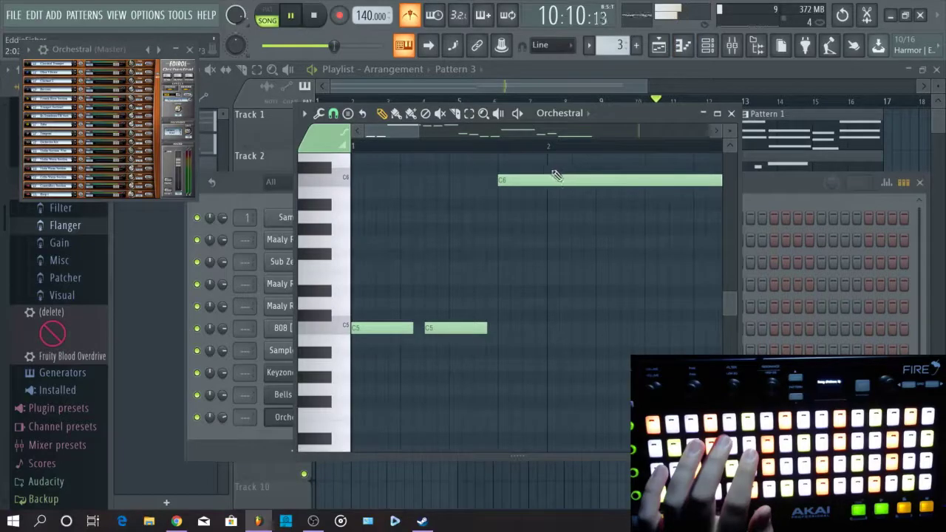
{"action": "left_click_drag", "start_coordinate": [412, 130], "coordinate": [542, 145]}
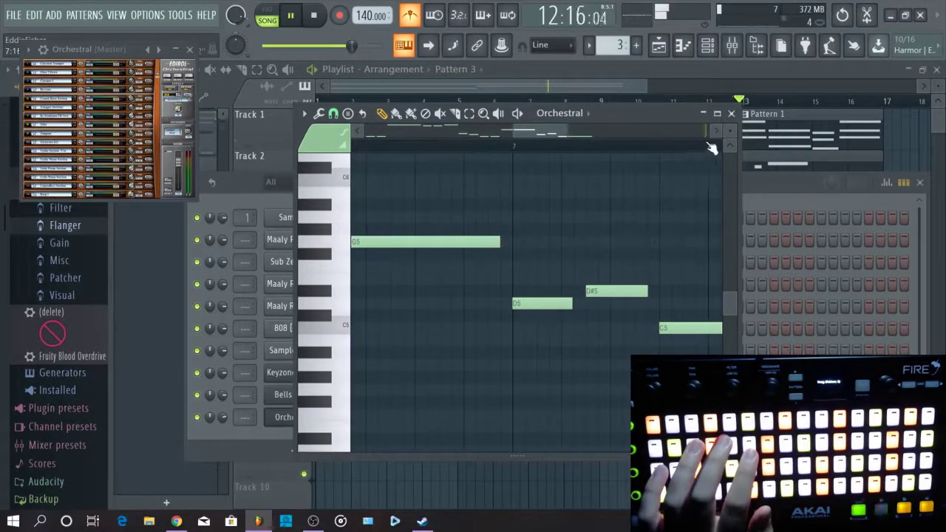
{"action": "left_click", "coordinate": [731, 114]}
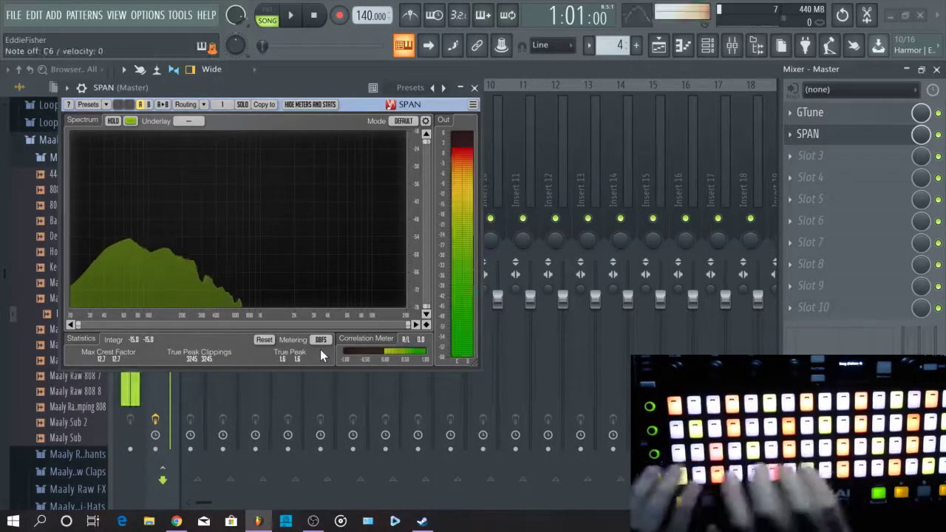
Reset the SPAN statistics and audition the Maaly Raw 808 samples, including Maaly Raw 808 1, 444+222 and Dear Momma, comparing their spectra.
{"action": "left_click", "coordinate": [257, 341]}
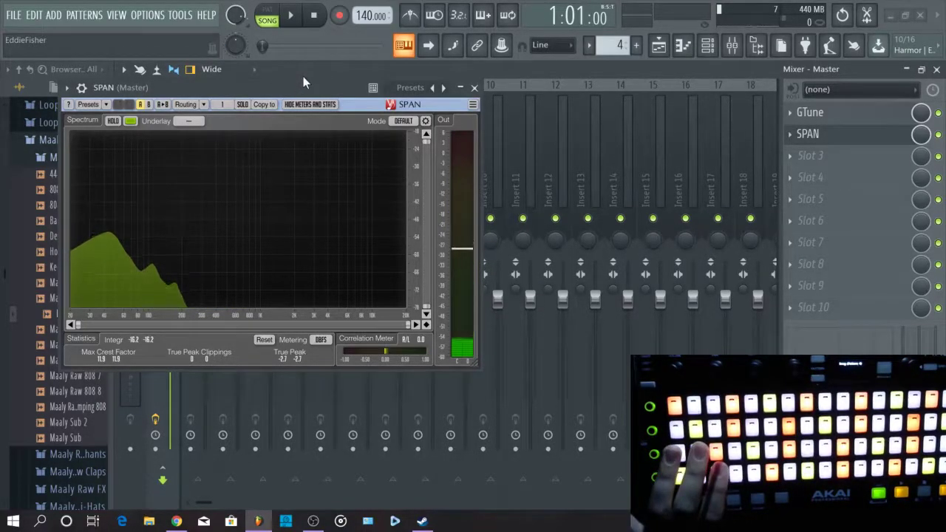
{"action": "left_click_drag", "start_coordinate": [303, 87], "coordinate": [458, 95]}
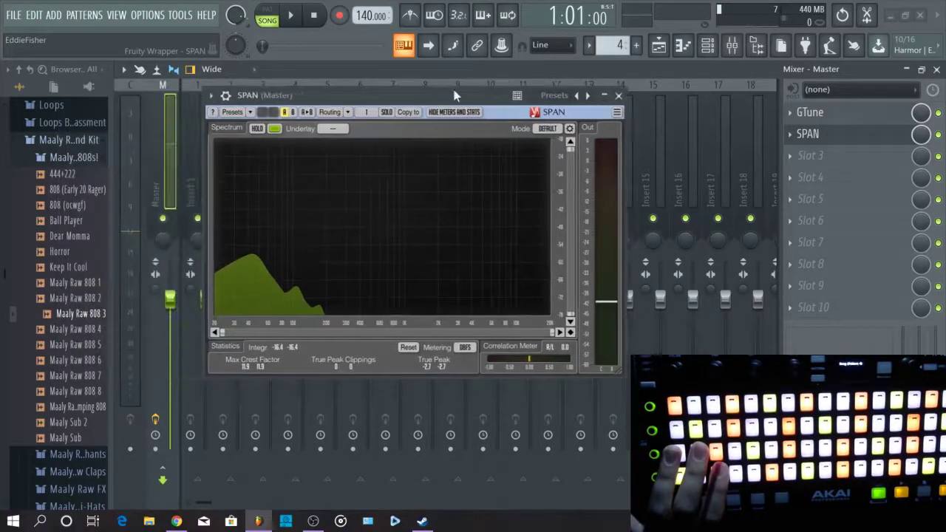
{"action": "left_click", "coordinate": [84, 285]}
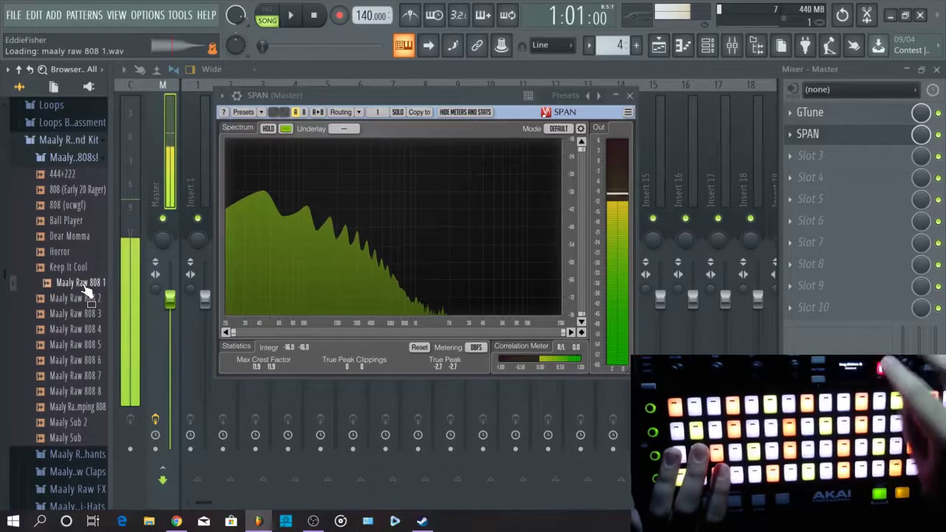
{"action": "key", "text": "Down"}
{"action": "key", "text": "Down"}
{"action": "key", "text": "Down"}
{"action": "key", "text": "Up"}
{"action": "key", "text": "Up"}
{"action": "key", "text": "Up"}
{"action": "key", "text": "Up"}
{"action": "key", "text": "Up"}
{"action": "key", "text": "Up"}
{"action": "key", "text": "Up"}
{"action": "key", "text": "Up"}
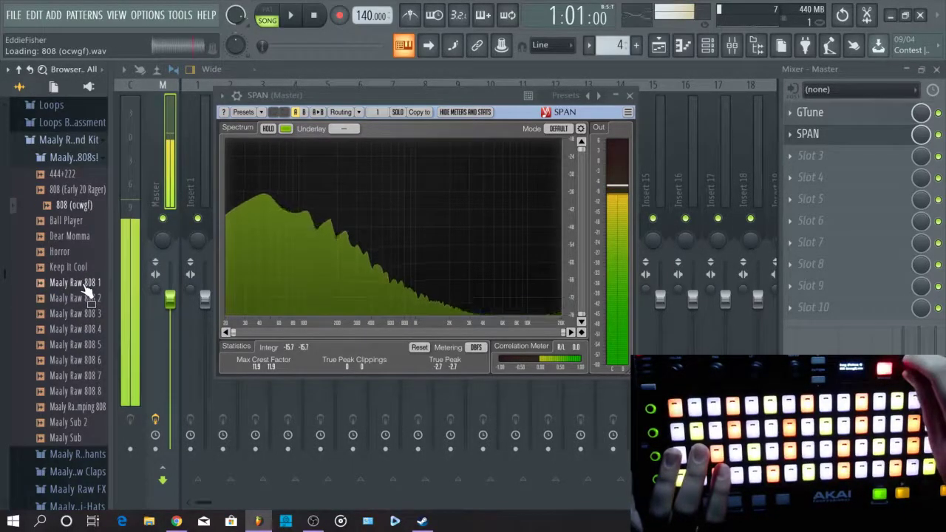
{"action": "key", "text": "Up"}
{"action": "key", "text": "Up"}
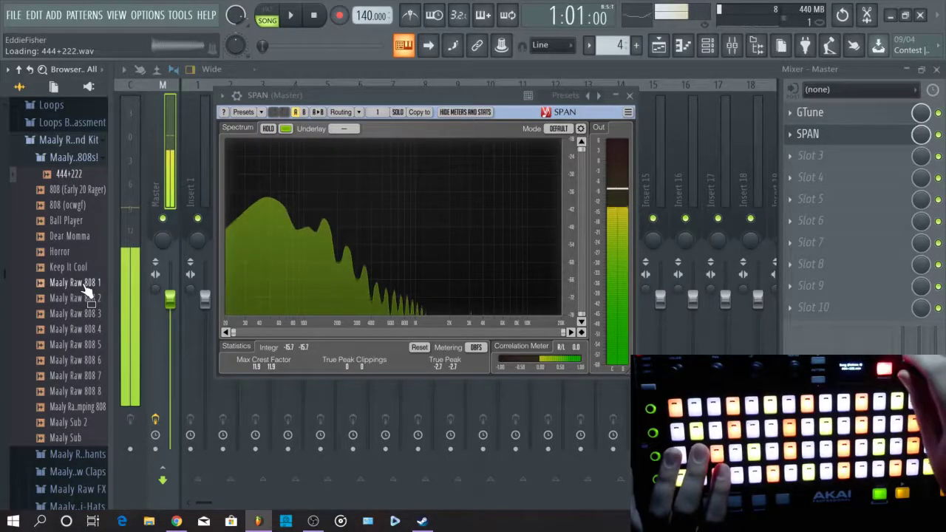
{"action": "key", "text": "Down"}
{"action": "key", "text": "Down"}
{"action": "key", "text": "Down"}
{"action": "key", "text": "Down"}
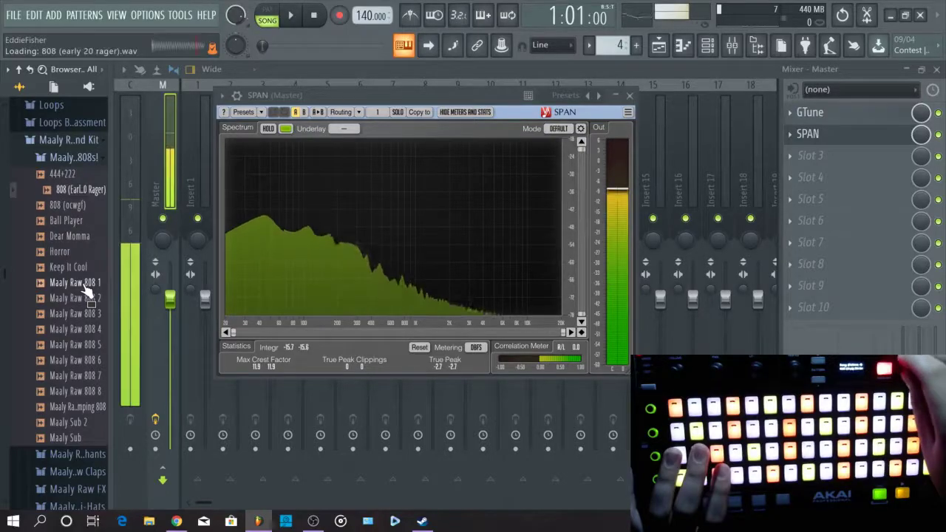
{"action": "key", "text": "Up"}
{"action": "key", "text": "Down"}
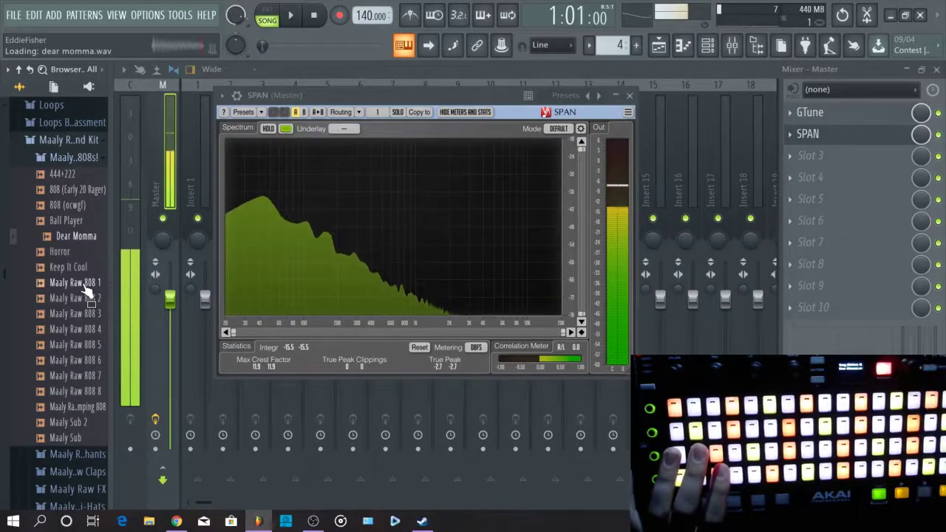
{"action": "left_click", "coordinate": [862, 116]}
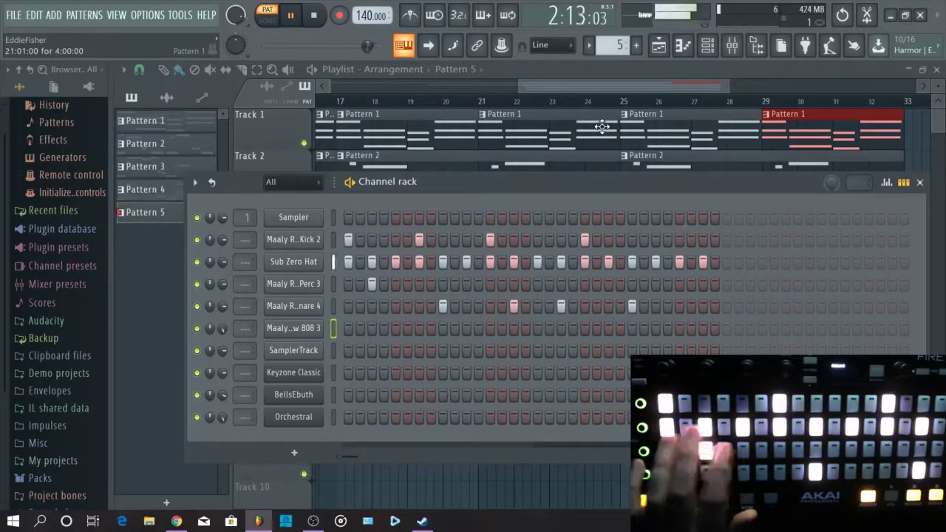
In the Sub Zero Hat piano roll, lengthen the fourth C5 note of bar 1 and chop it into a roll.
{"action": "right_click", "coordinate": [325, 259]}
{"action": "left_click", "coordinate": [413, 257]}
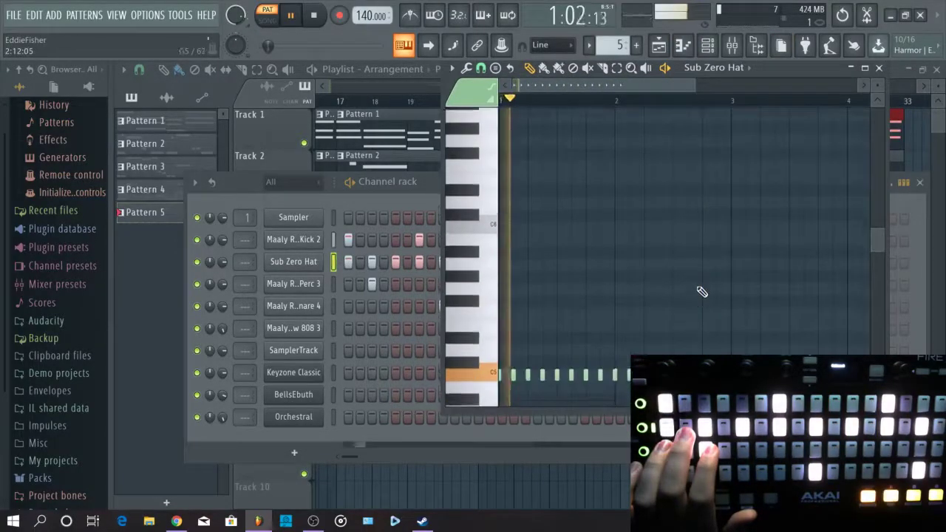
{"action": "left_click", "coordinate": [865, 67]}
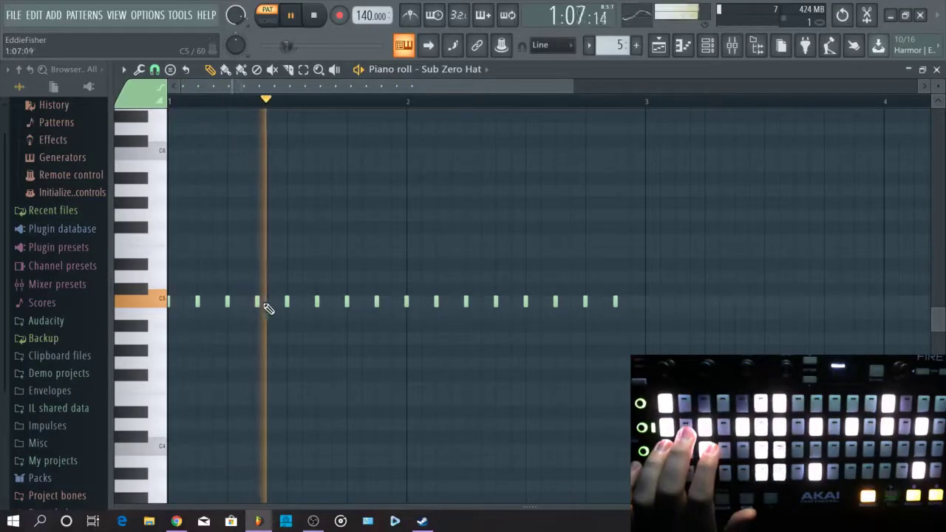
{"action": "left_click_drag", "start_coordinate": [259, 300], "coordinate": [289, 301]}
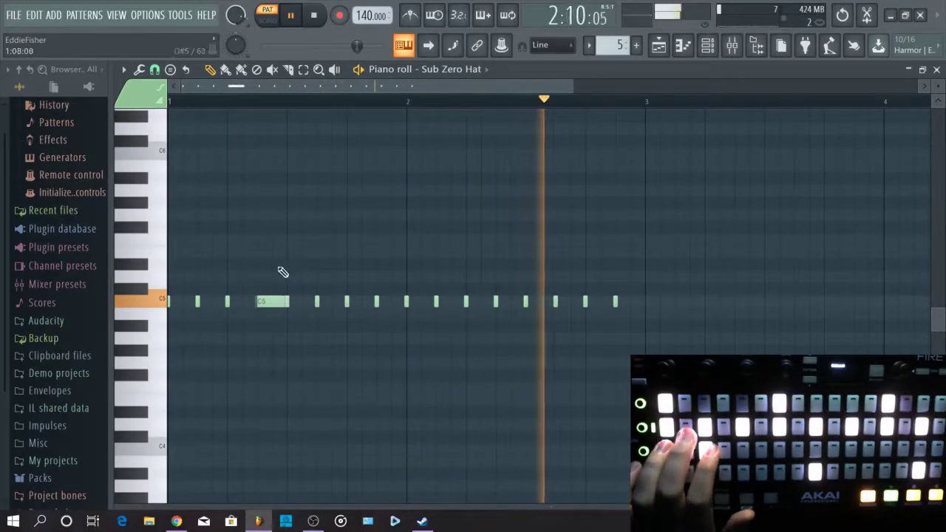
{"action": "key", "text": "alt+u"}
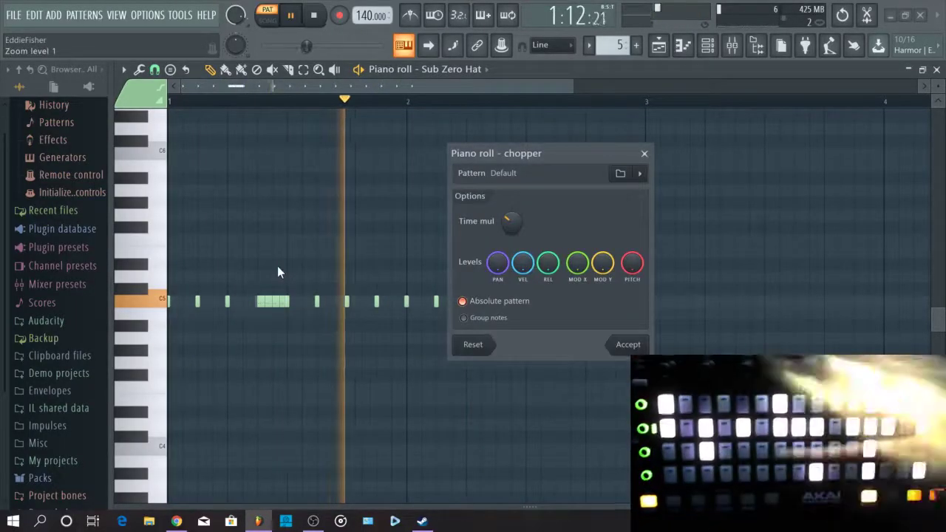
{"action": "left_click", "coordinate": [626, 344]}
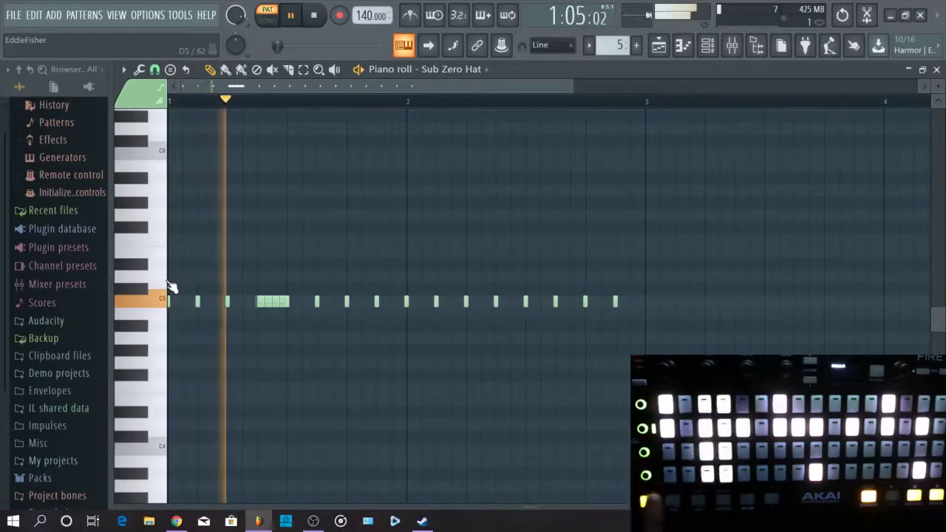
Select all the Sub Zero Hat notes and shift their pitch, trying them at B4 before moving them up again.
{"action": "left_click_drag", "start_coordinate": [171, 262], "coordinate": [560, 390]}
{"action": "left_click_drag", "start_coordinate": [172, 260], "coordinate": [170, 380]}
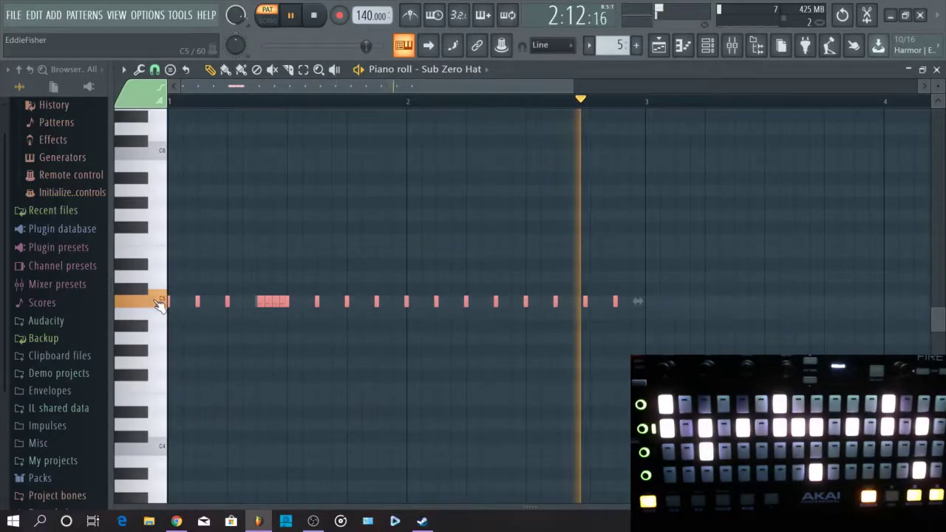
{"action": "mouse_move", "coordinate": [269, 303]}
{"action": "left_mouse_down"}
{"action": "mouse_move", "coordinate": [270, 344]}
{"action": "mouse_move", "coordinate": [262, 349]}
{"action": "mouse_move", "coordinate": [258, 310]}
{"action": "left_mouse_up"}
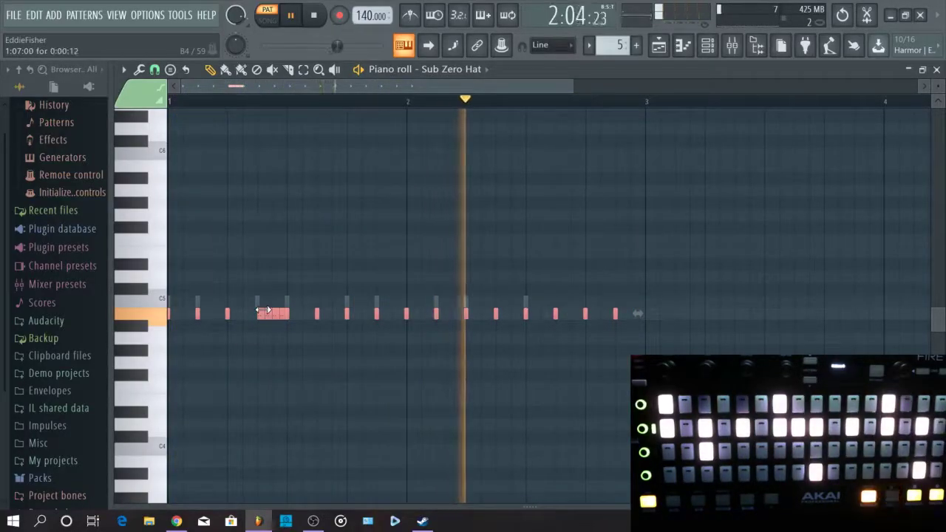
{"action": "left_click_drag", "start_coordinate": [262, 314], "coordinate": [258, 272]}
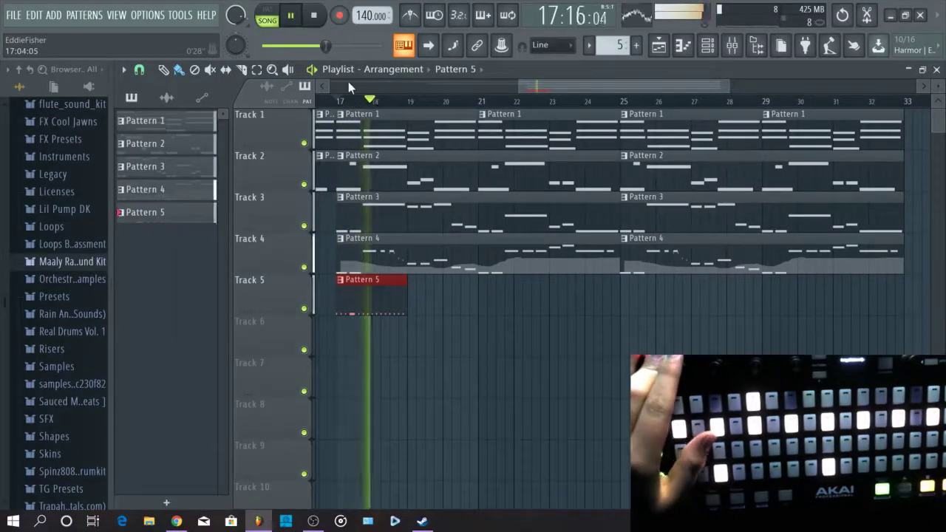
Repeat the drum clip of Pattern 5 along Track 5 from bar 19 through bar 32 in the playlist.
{"action": "left_click", "coordinate": [414, 297]}
{"action": "left_click_drag", "start_coordinate": [488, 306], "coordinate": [851, 302]}
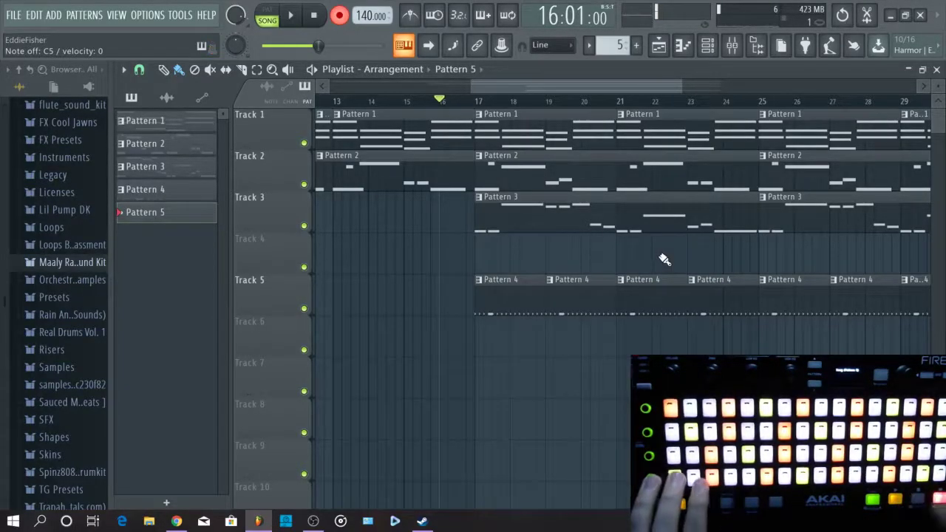
Record an 808 part into Pattern 5 in song mode, playing from bar 16 through bar 24.
{"action": "key", "text": "space"}
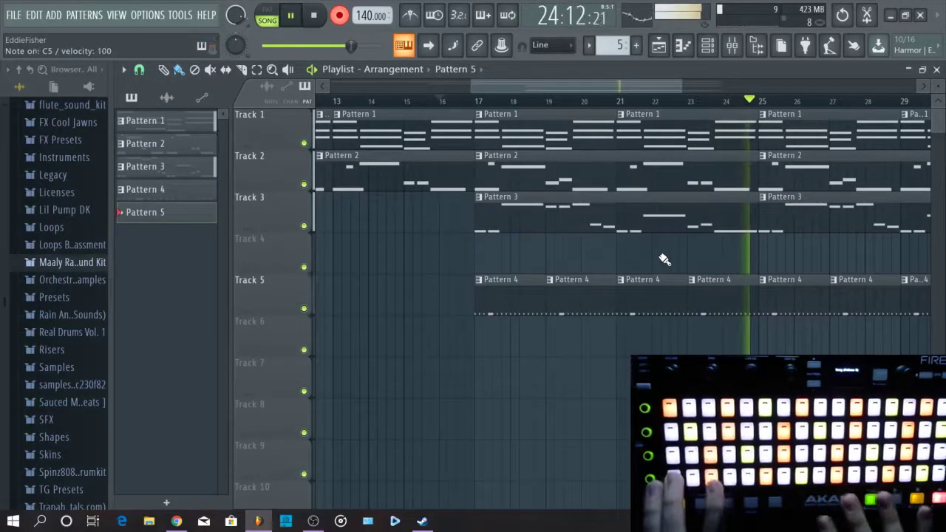
{"action": "key", "text": "space"}
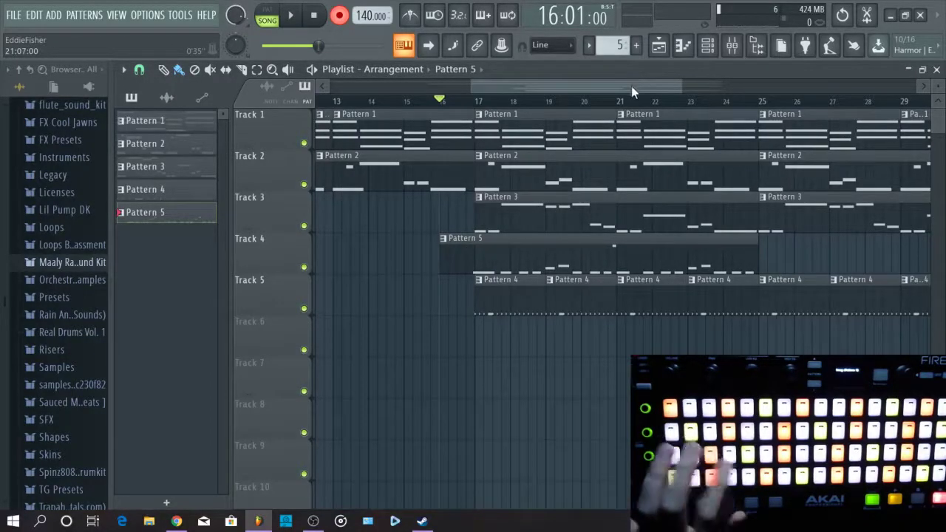
Check the playing 808's spectrum in SPAN on the Master and lower the Maaly Raw 808 3 mixer fader.
{"action": "key", "text": "F9"}
{"action": "key", "text": "space"}
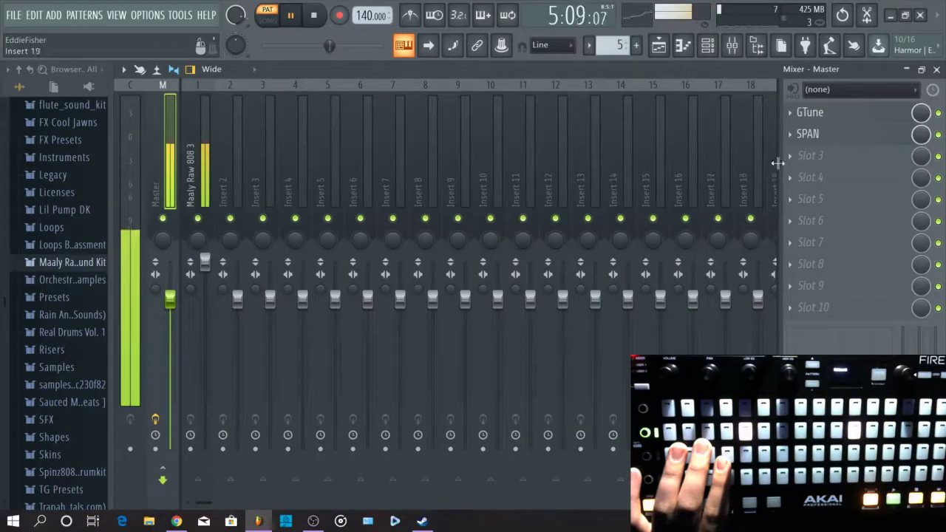
{"action": "left_click", "coordinate": [834, 138]}
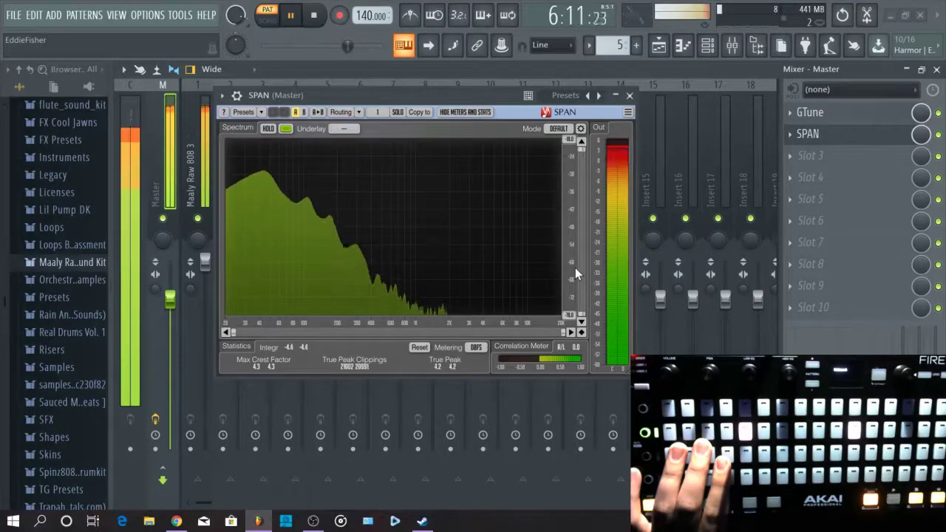
{"action": "left_click", "coordinate": [632, 95]}
{"action": "left_click", "coordinate": [206, 263]}
{"action": "left_click_drag", "start_coordinate": [206, 267], "coordinate": [205, 270]}
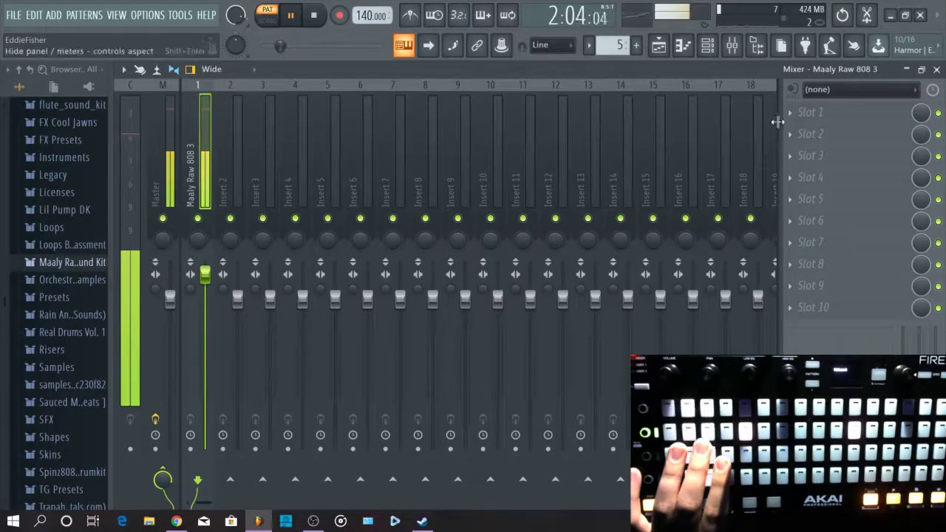
Try a Fruity Compressor in the first effect slot of the Maaly Raw 808 3 track and delete it.
{"action": "left_click", "coordinate": [828, 116]}
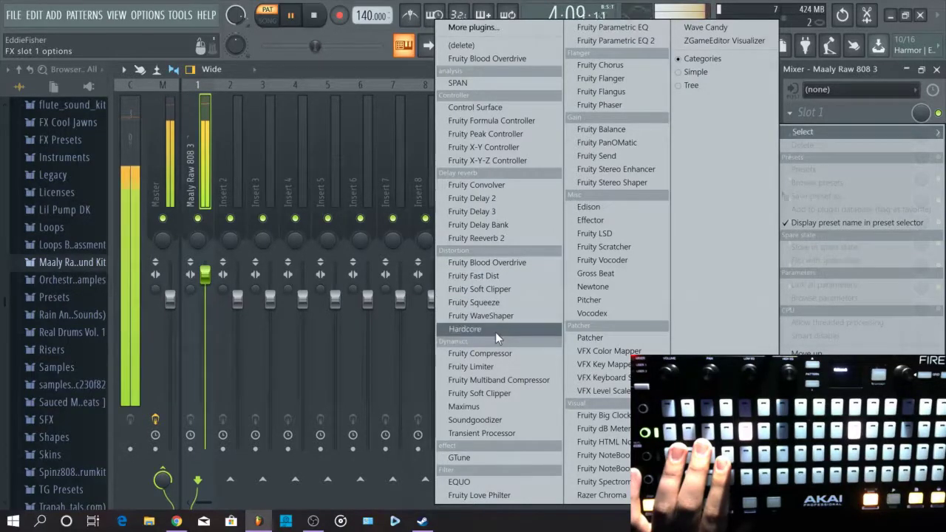
{"action": "left_click", "coordinate": [494, 353]}
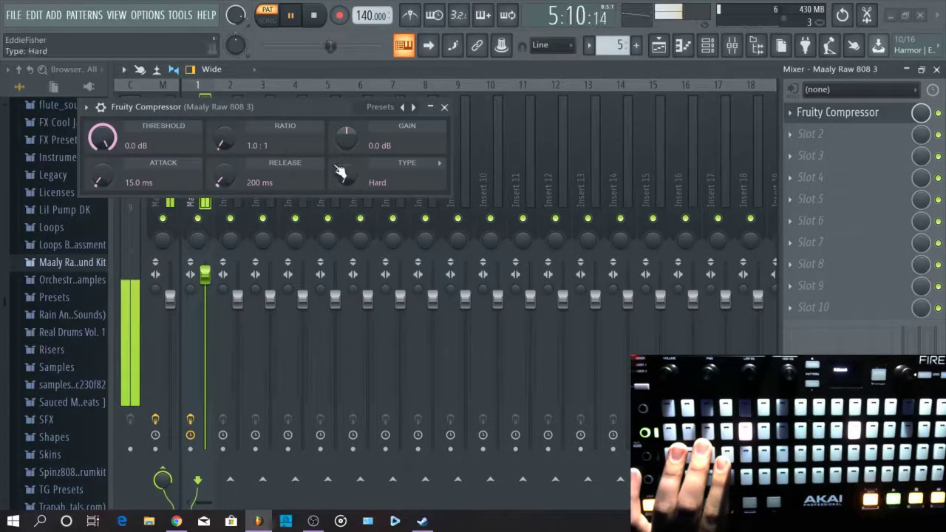
{"action": "left_click", "coordinate": [444, 107]}
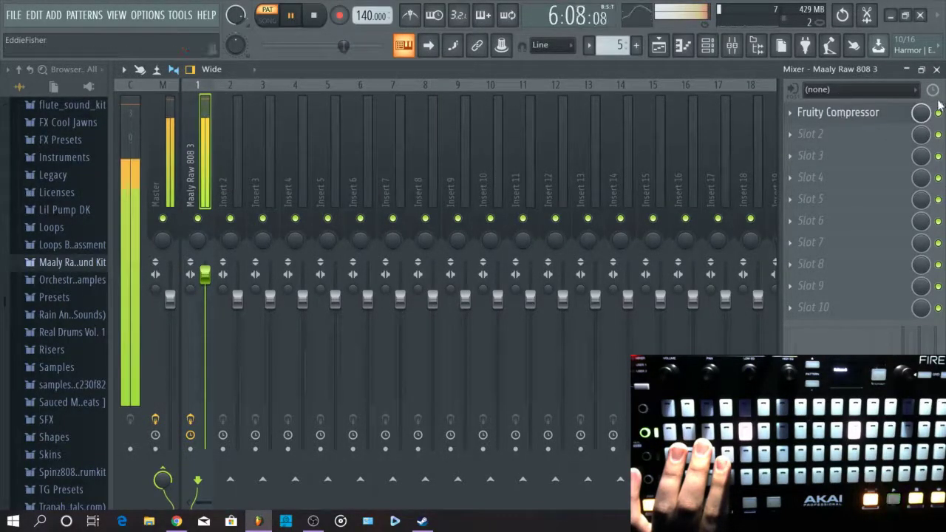
{"action": "left_click", "coordinate": [865, 113]}
{"action": "left_click", "coordinate": [796, 114]}
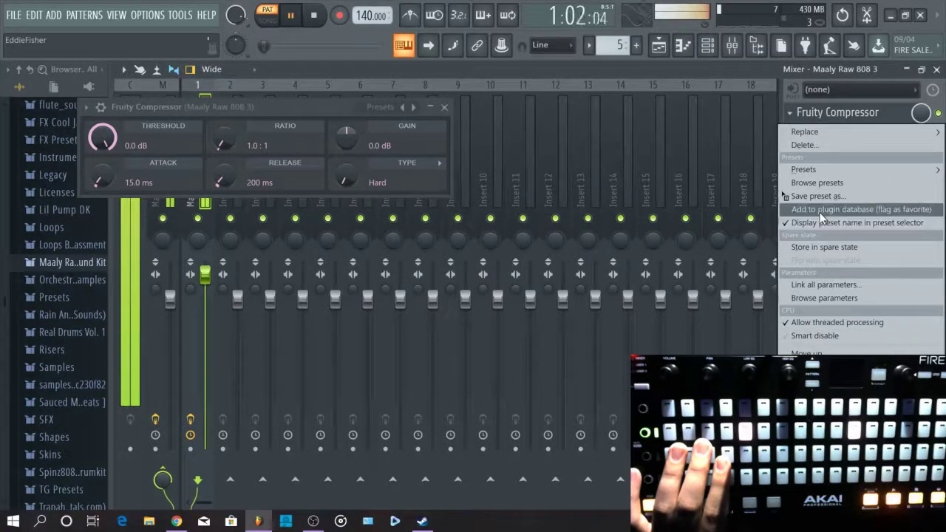
{"action": "left_click", "coordinate": [817, 145]}
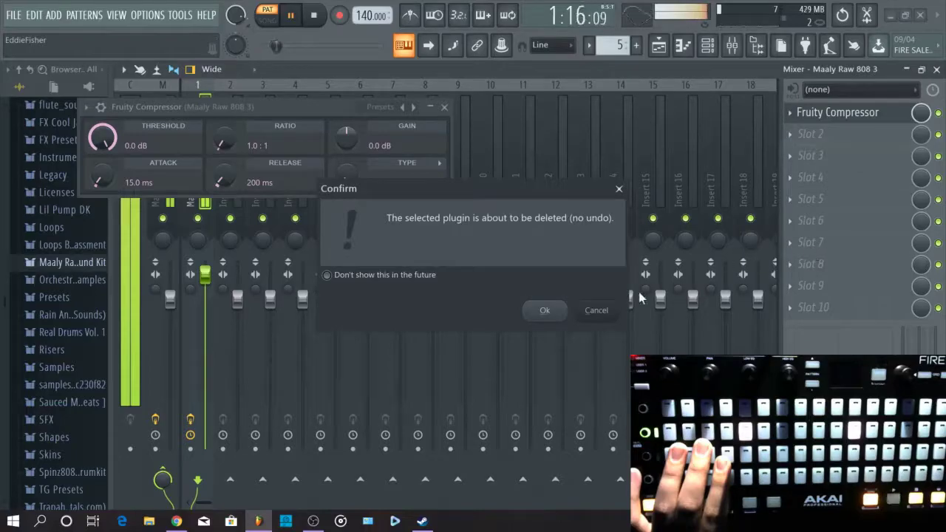
{"action": "left_click", "coordinate": [545, 310]}
Try a Fruity Limiter in the first effect slot of the Maaly Raw 808 3 track and delete it.
{"action": "left_click", "coordinate": [808, 111]}
{"action": "mouse_move", "coordinate": [803, 132]}
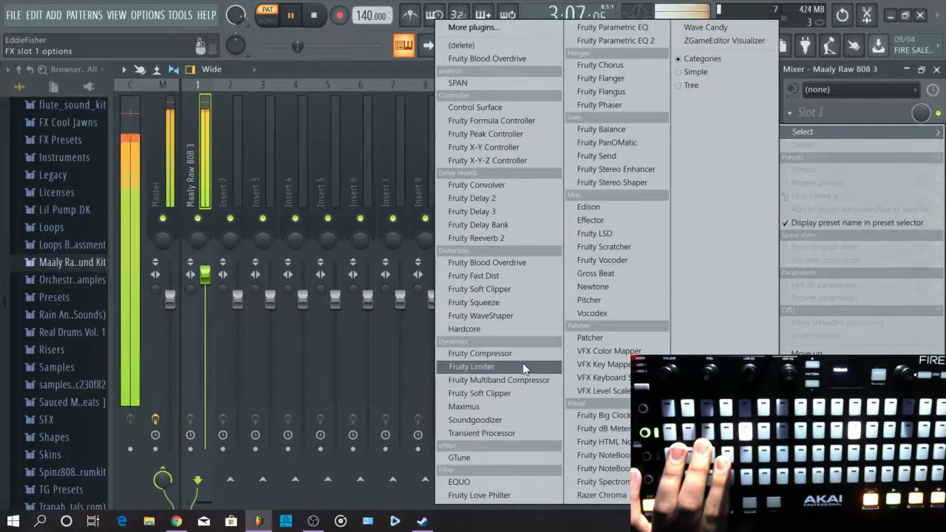
{"action": "left_click", "coordinate": [523, 367]}
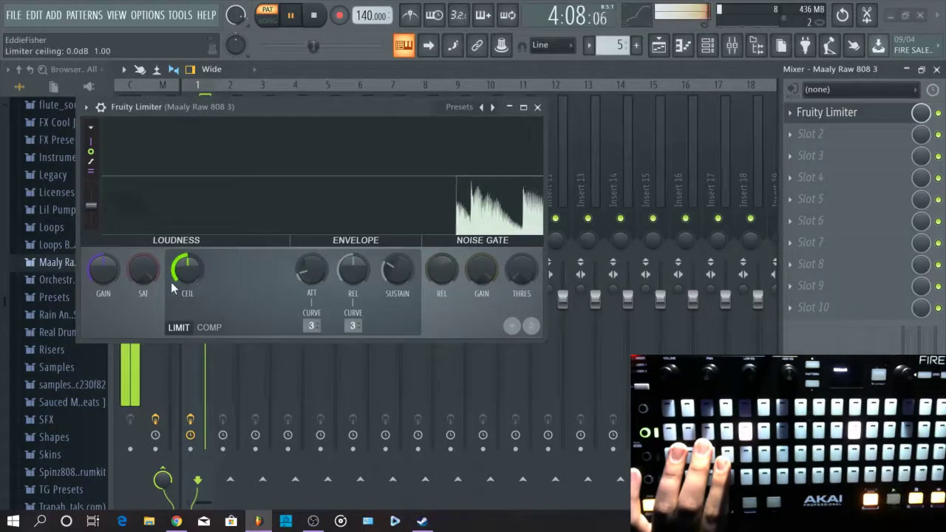
{"action": "left_click", "coordinate": [538, 108]}
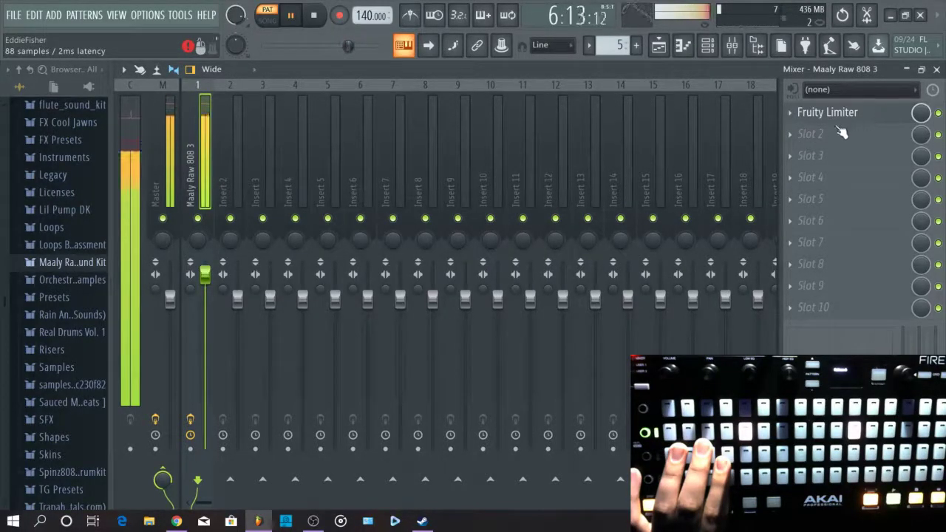
{"action": "left_click", "coordinate": [798, 137]}
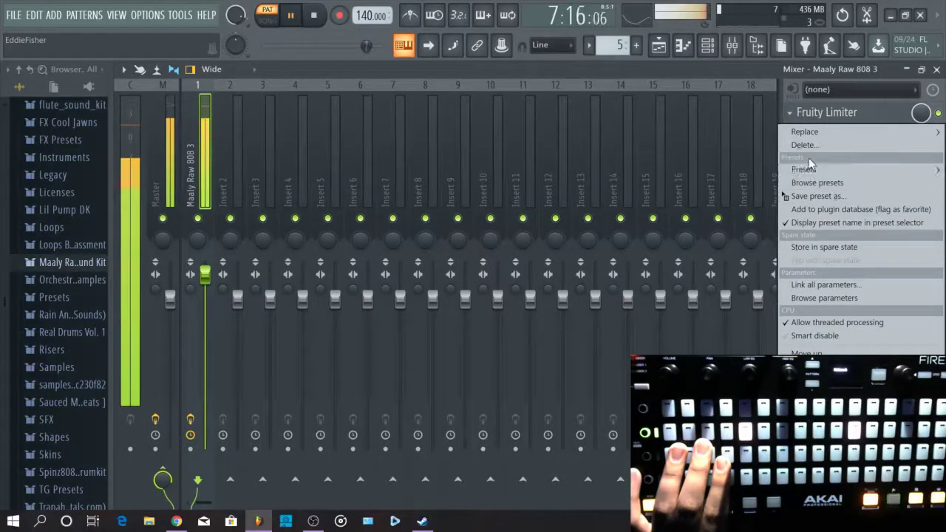
{"action": "left_click", "coordinate": [808, 146]}
{"action": "left_click", "coordinate": [545, 309]}
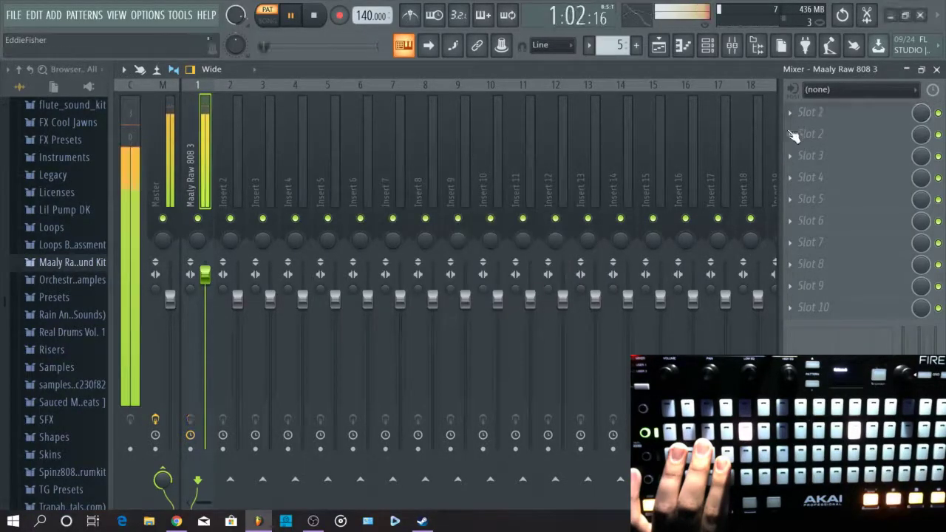
Add Fruity Parametric EQ 2 to the Maaly Raw 808 3 track and pull bands 1, 6 and 7 down to -18 dB.
{"action": "left_click", "coordinate": [796, 114]}
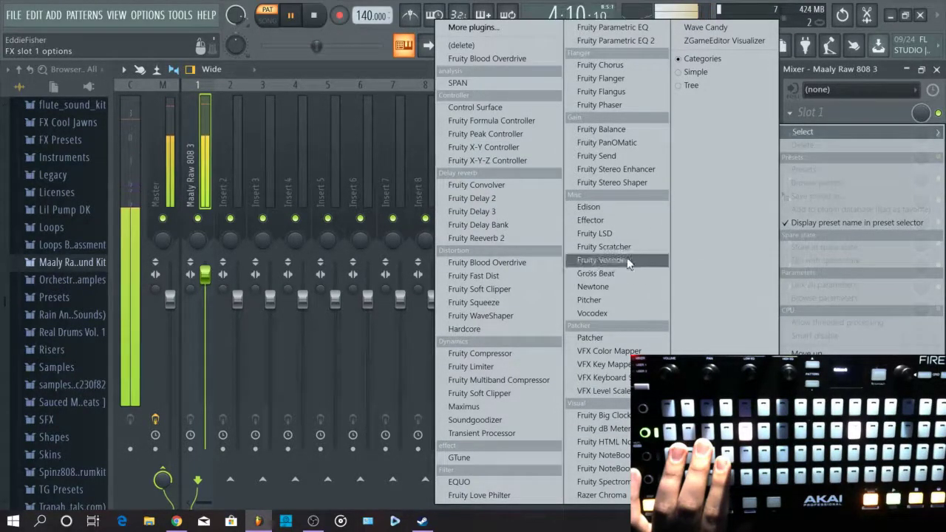
{"action": "left_click", "coordinate": [640, 43]}
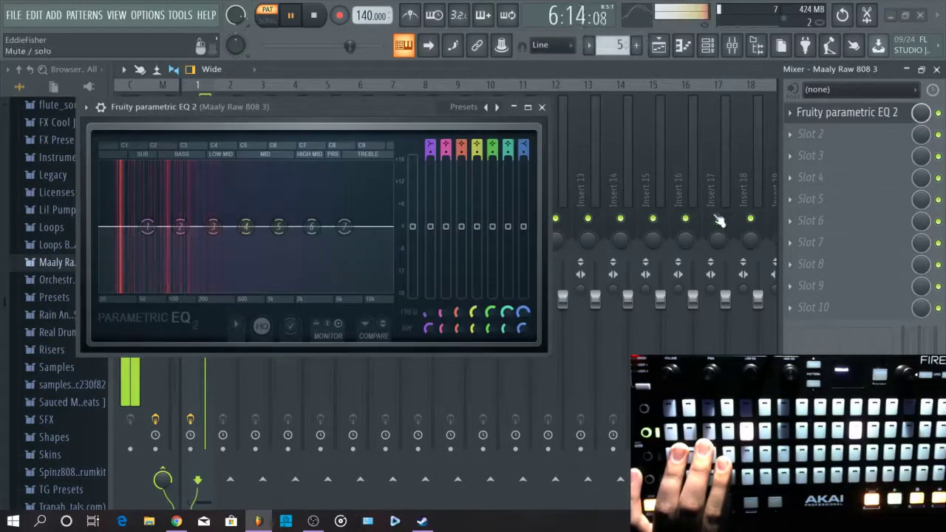
{"action": "left_click_drag", "start_coordinate": [345, 226], "coordinate": [366, 289]}
{"action": "left_click_drag", "start_coordinate": [312, 226], "coordinate": [325, 288]}
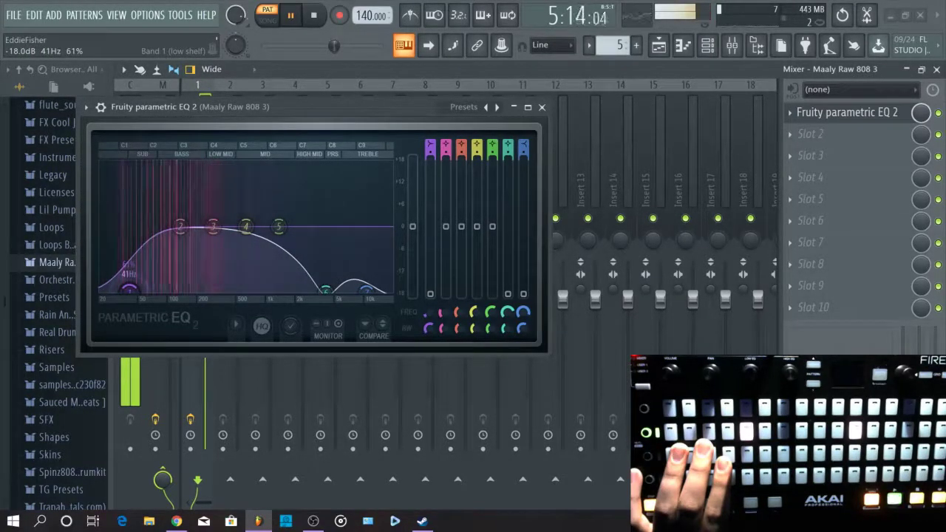
{"action": "left_click", "coordinate": [541, 107]}
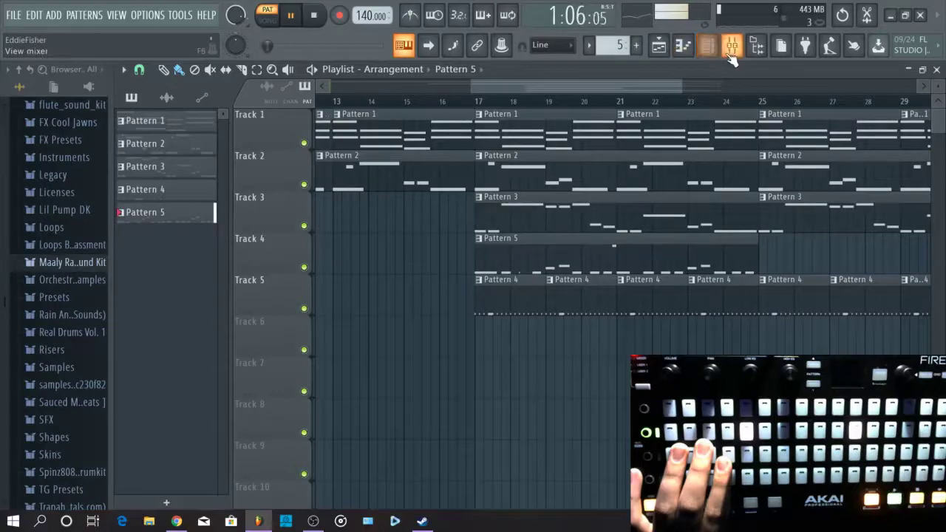
Reopen the 808's Fruity Parametric EQ 2, lower band 5 for a steeper high cut, and close the EQ and mixer.
{"action": "left_click", "coordinate": [730, 59]}
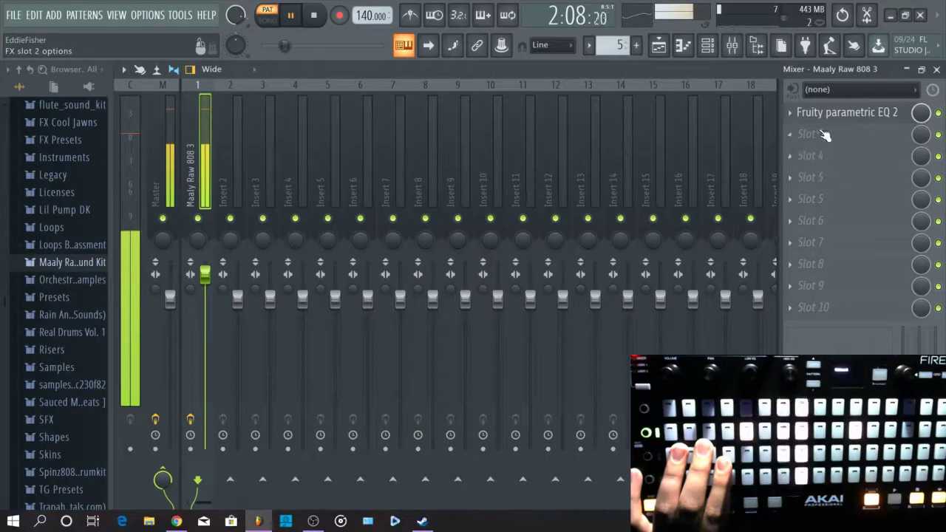
{"action": "left_click", "coordinate": [843, 112]}
{"action": "left_click_drag", "start_coordinate": [278, 225], "coordinate": [293, 256]}
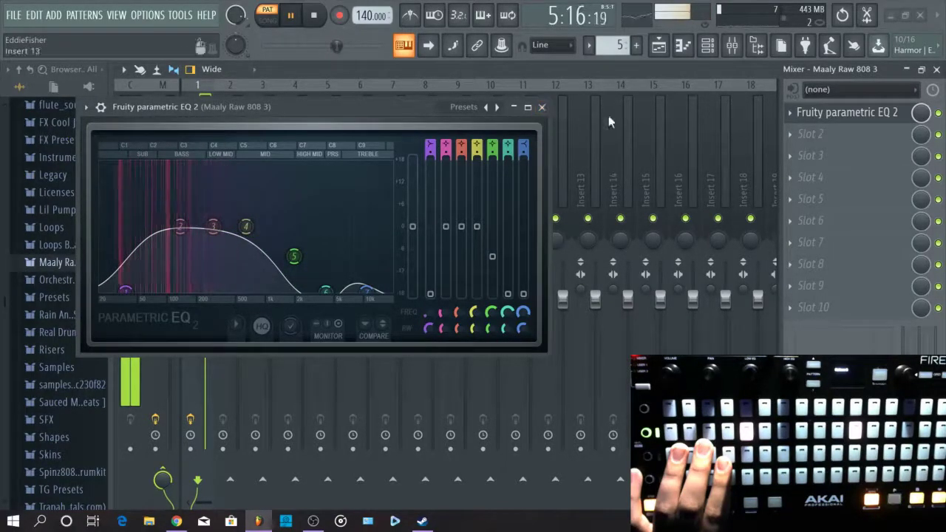
{"action": "left_click", "coordinate": [542, 107]}
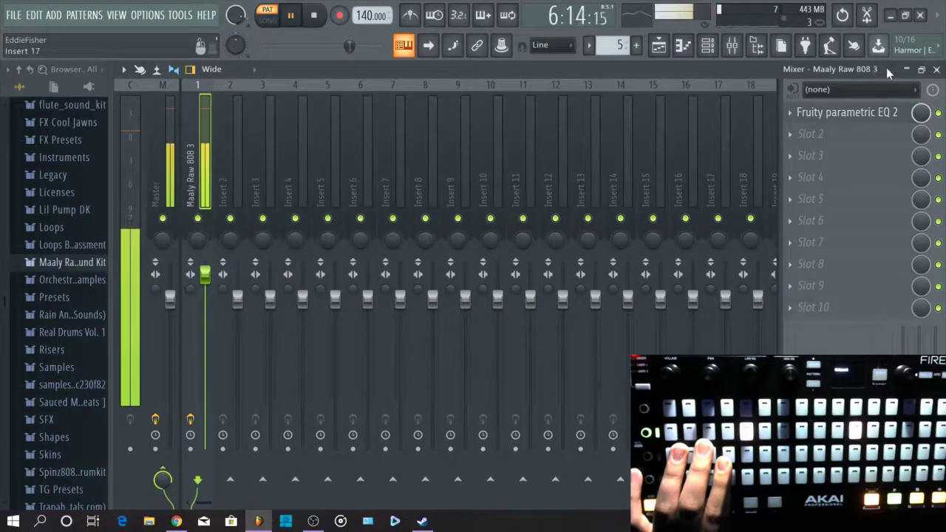
{"action": "left_click", "coordinate": [937, 69]}
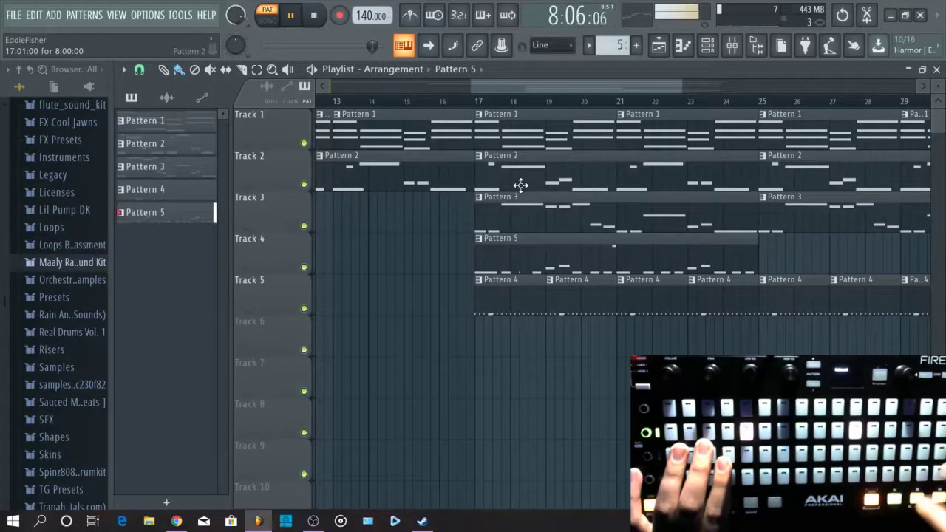
Play the song from bar 17 and add a Fruity Limiter to the second effect slot of the Maaly Raw 808 3 track.
{"action": "key", "text": "space"}
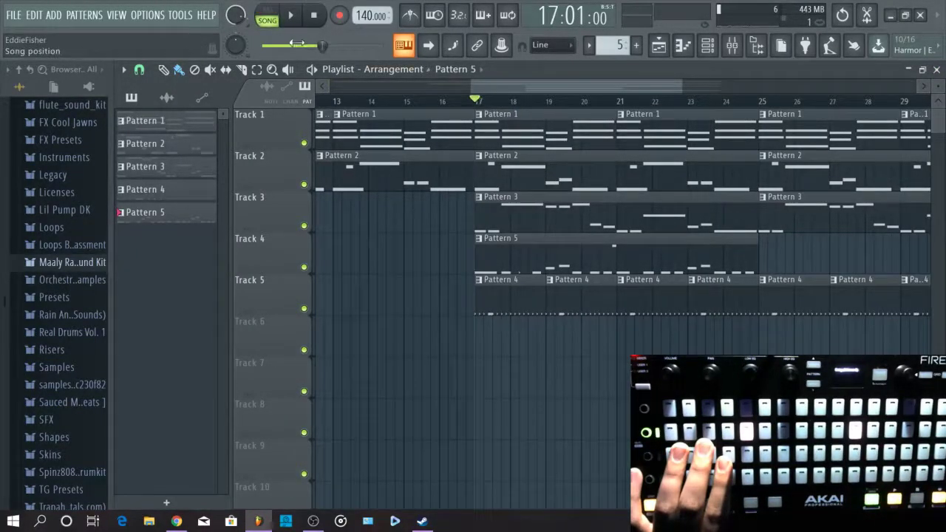
{"action": "left_click", "coordinate": [481, 101]}
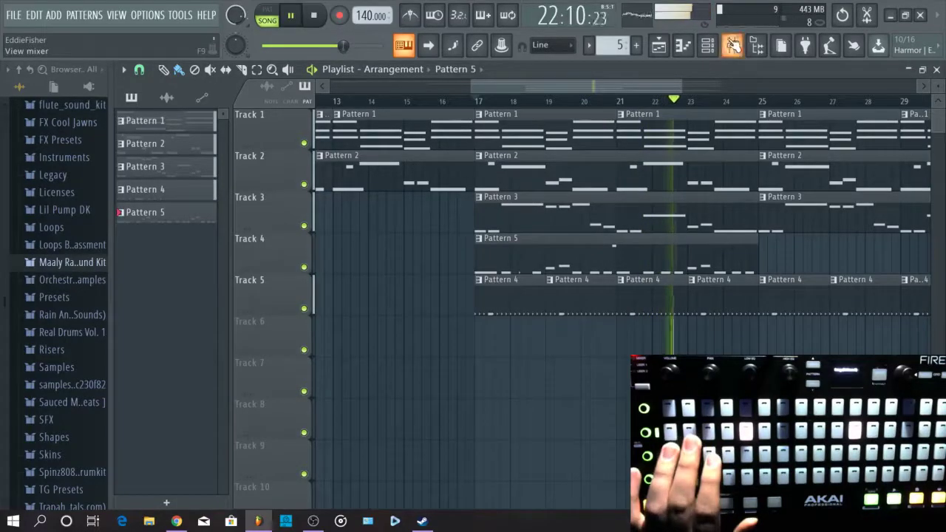
{"action": "left_click", "coordinate": [733, 45]}
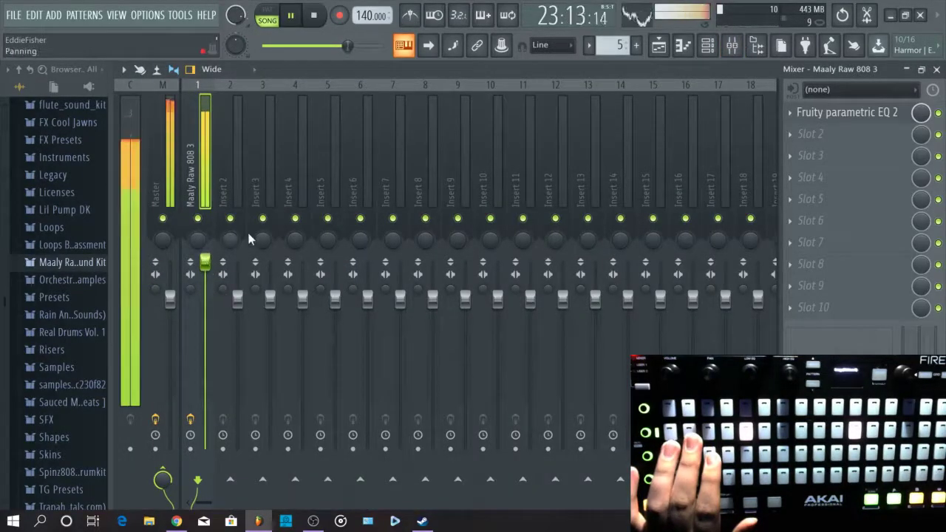
{"action": "left_click", "coordinate": [834, 137]}
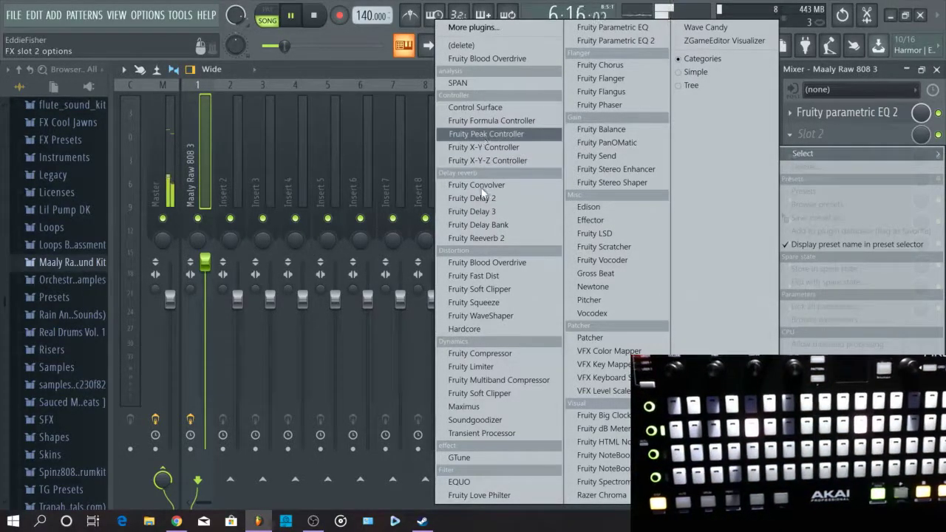
{"action": "left_click", "coordinate": [471, 368]}
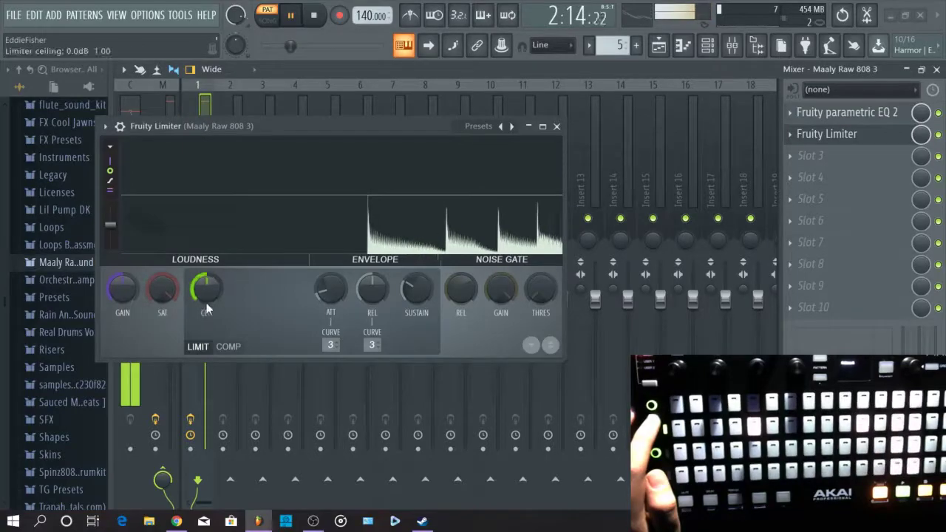
Switch the 808's Fruity Limiter to compressor mode, adjust its threshold, knee, ratio and attack against the full song, and close it.
{"action": "left_click", "coordinate": [229, 346]}
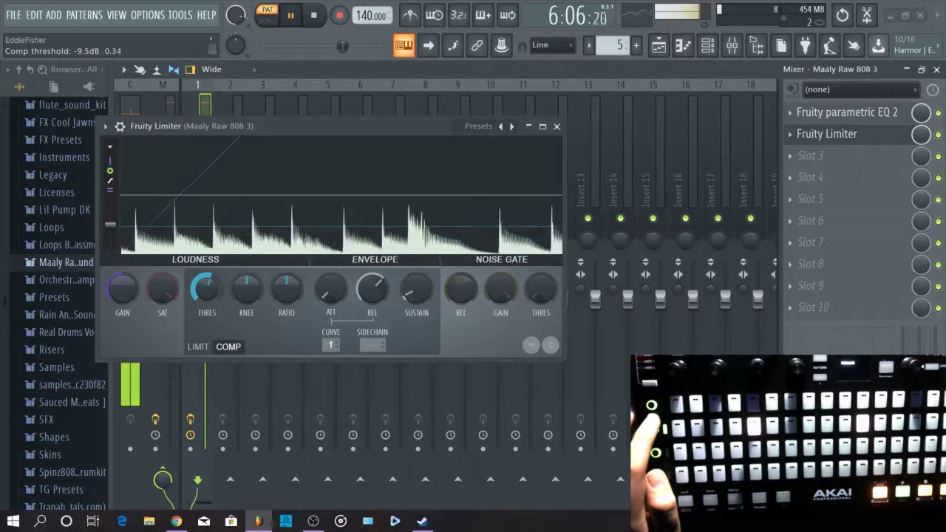
{"action": "left_click_drag", "start_coordinate": [204, 292], "coordinate": [204, 318]}
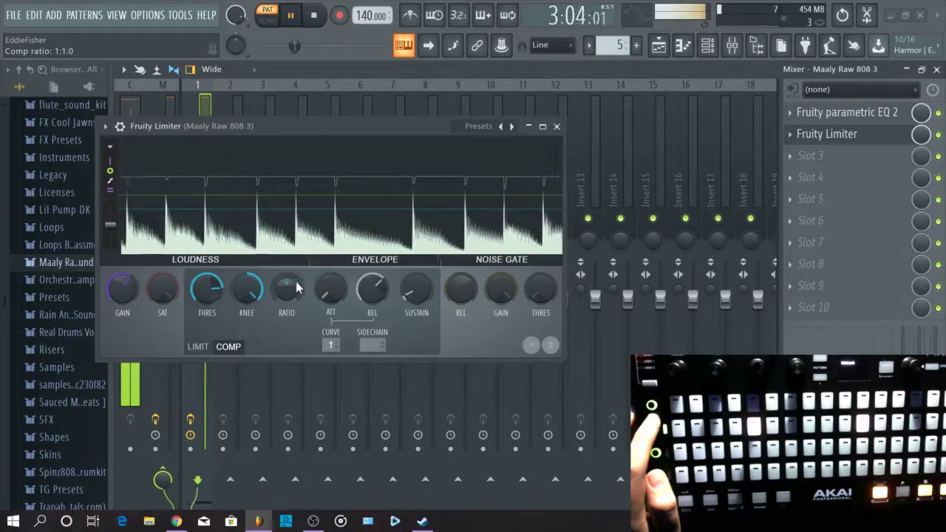
{"action": "left_click_drag", "start_coordinate": [287, 289], "coordinate": [287, 265]}
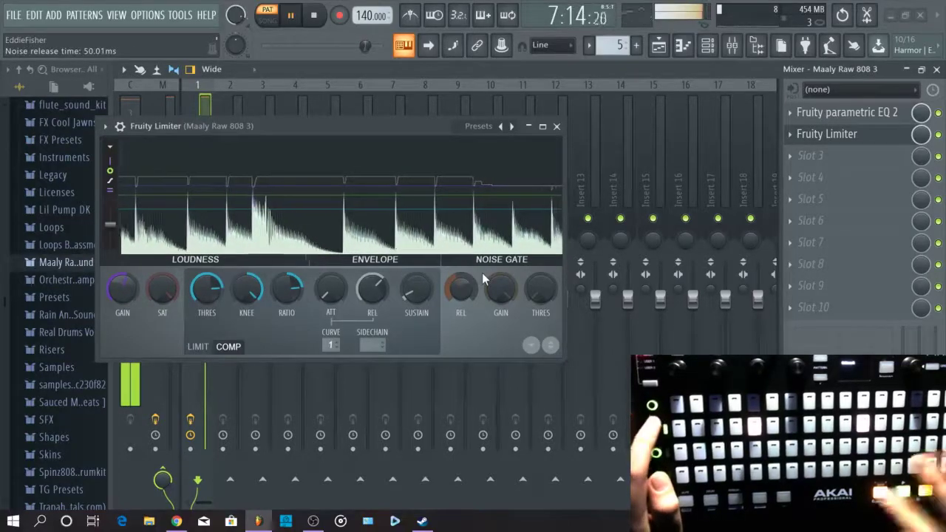
{"action": "key", "text": "l"}
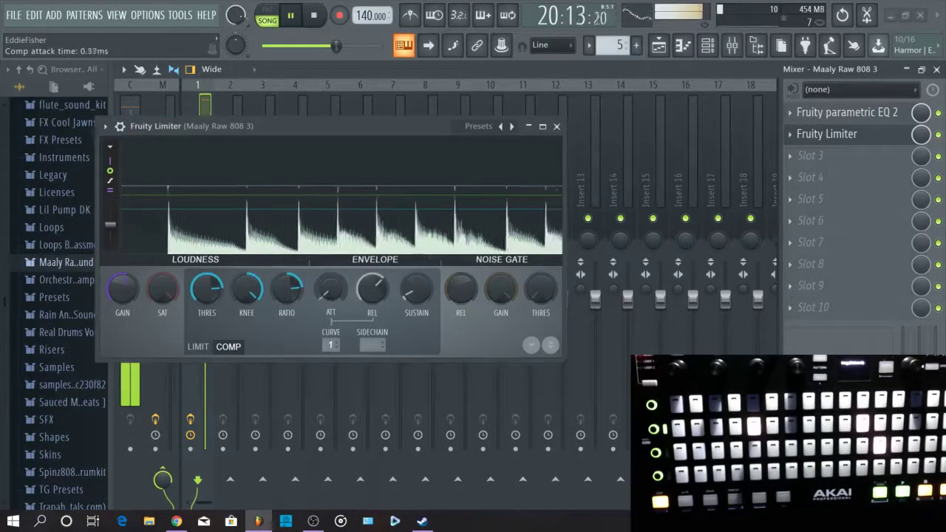
{"action": "left_click_drag", "start_coordinate": [345, 295], "coordinate": [346, 292]}
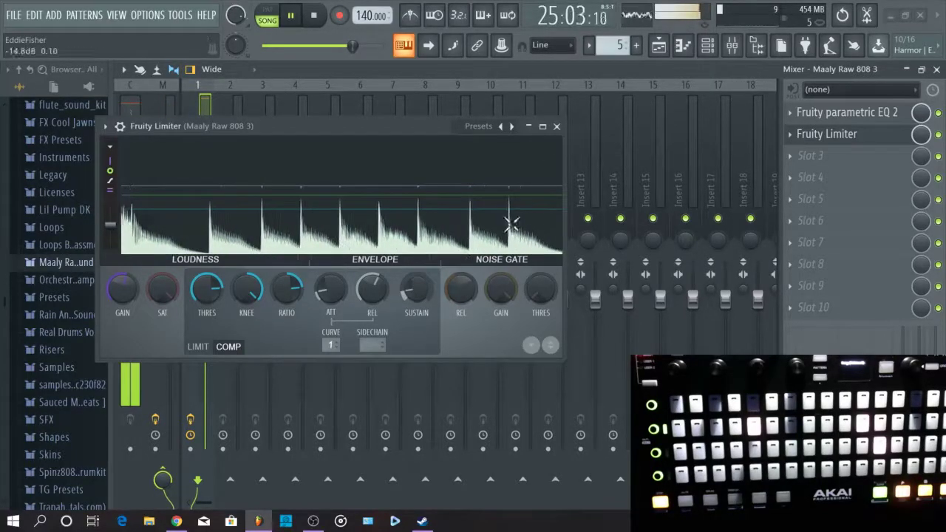
{"action": "left_click", "coordinate": [556, 126]}
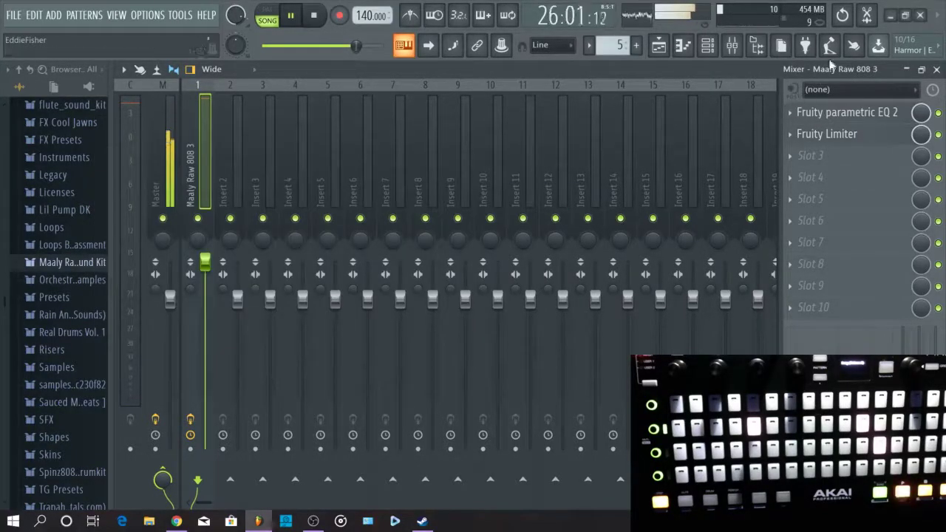
Close the mixer and play the arrangement from bar 17 to hear the compressed 808.
{"action": "left_click", "coordinate": [936, 68]}
{"action": "key", "text": "space"}
{"action": "left_click", "coordinate": [478, 102]}
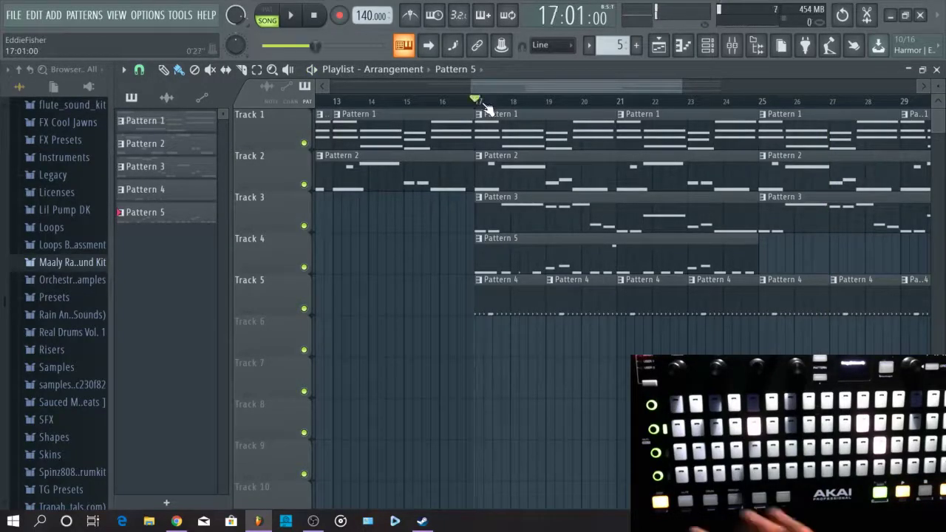
{"action": "key", "text": "space"}
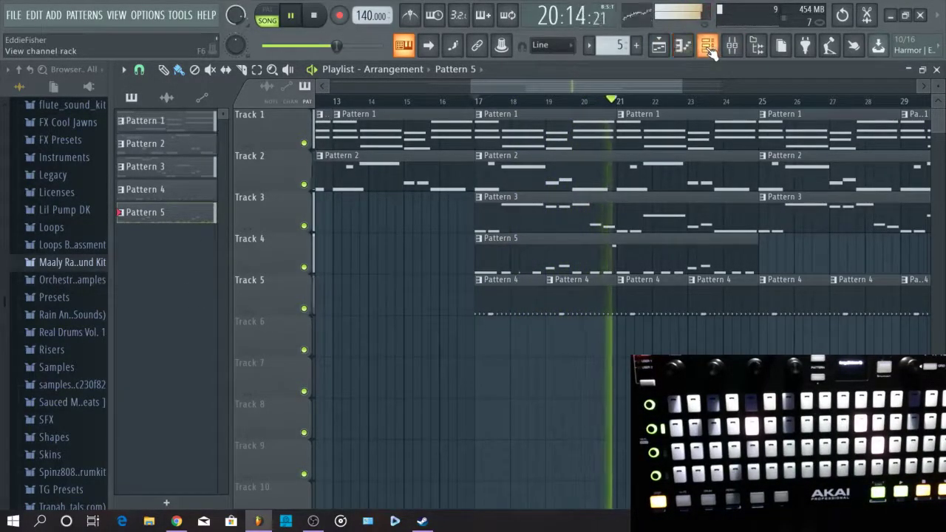
Reopen the mixer and browse the effects for the third slot of the Maaly Raw 808 3 track.
{"action": "left_click", "coordinate": [740, 47]}
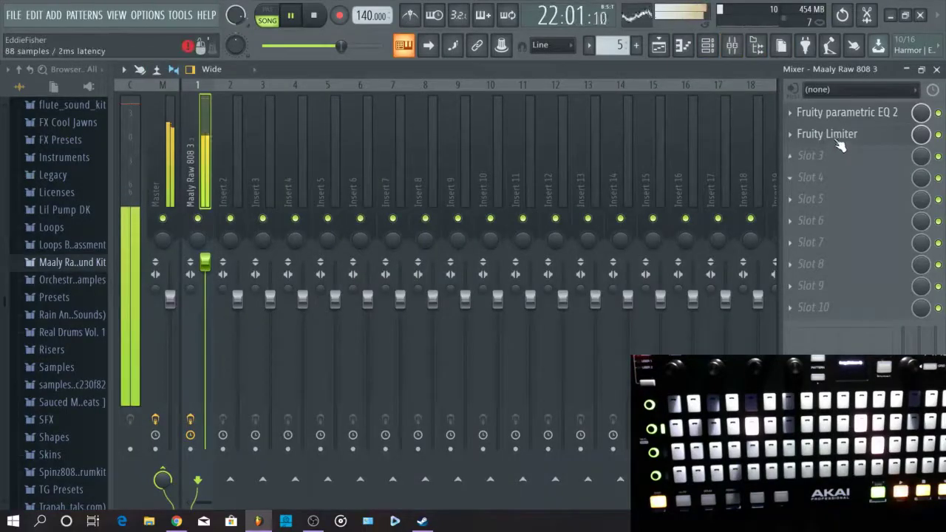
{"action": "left_click", "coordinate": [840, 154]}
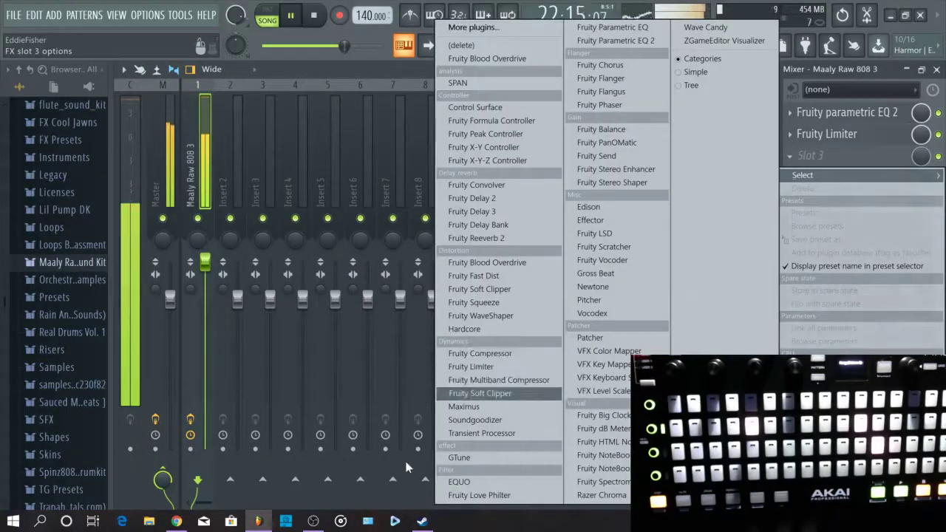
{"action": "left_click", "coordinate": [459, 458]}
Load the woodwind patch P-4 005 Flute Vibrato2 in Orchestral #2 and audition it.
{"action": "left_click_drag", "start_coordinate": [148, 148], "coordinate": [281, 212]}
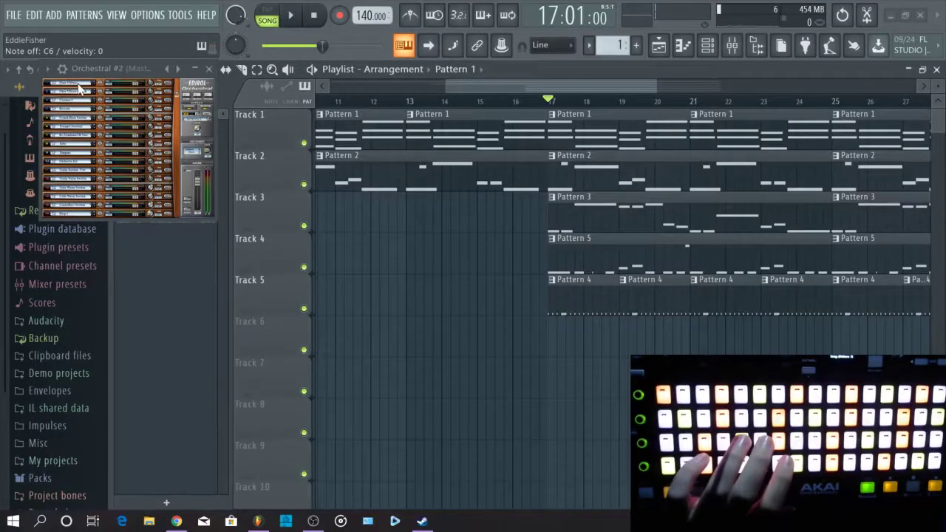
{"action": "left_click", "coordinate": [118, 118]}
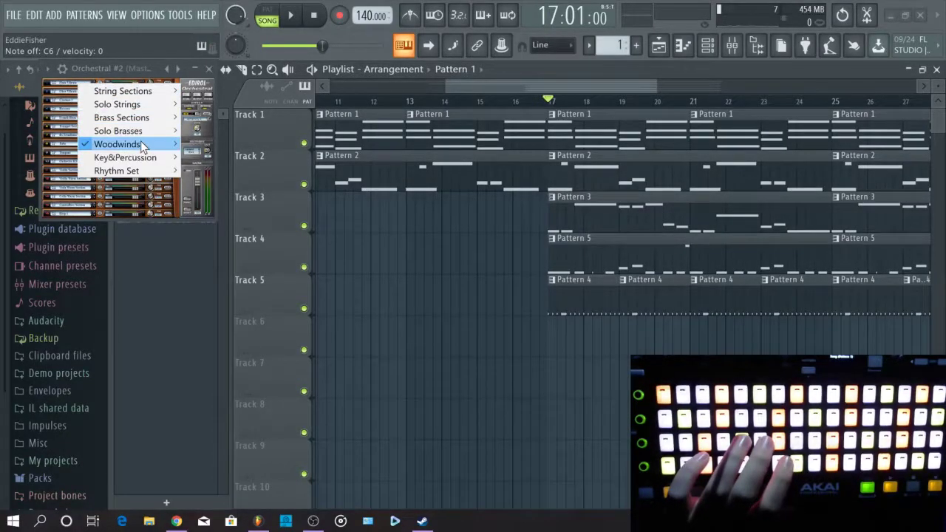
{"action": "mouse_move", "coordinate": [144, 146]}
{"action": "mouse_move", "coordinate": [251, 166]}
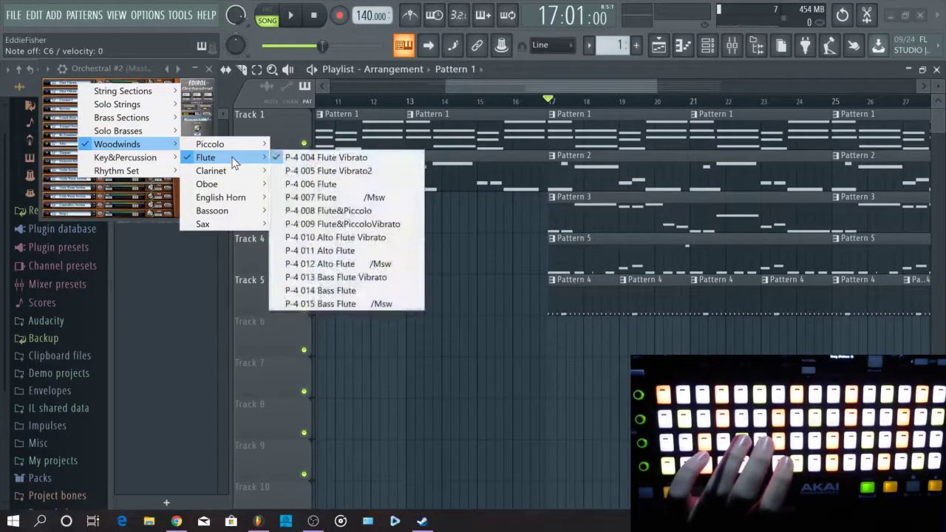
{"action": "left_click", "coordinate": [330, 171]}
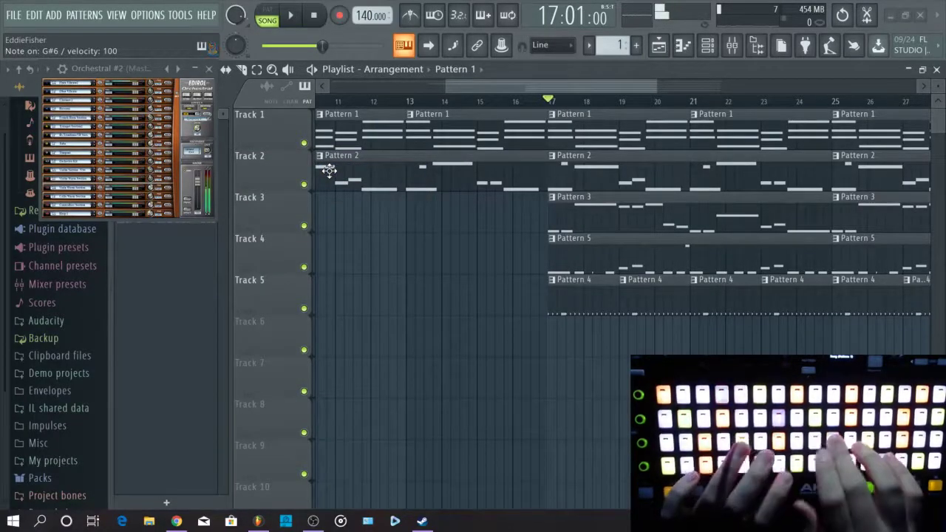
Switch the Orchestral #2 part to the patch P-4 006 Flute and audition it.
{"action": "left_click", "coordinate": [74, 84]}
{"action": "mouse_move", "coordinate": [148, 144]}
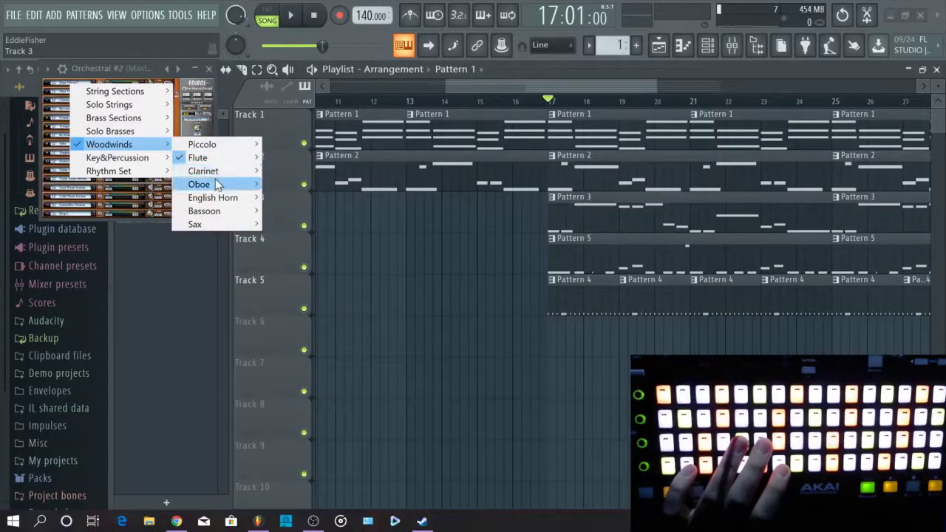
{"action": "mouse_move", "coordinate": [250, 171]}
{"action": "mouse_move", "coordinate": [222, 157]}
{"action": "left_click", "coordinate": [328, 184]}
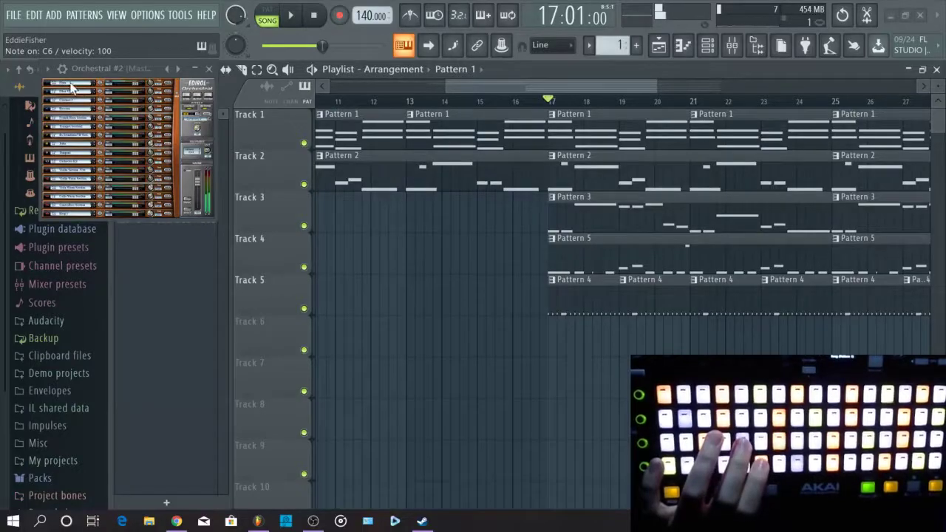
Try the patch P-4 008 Flute&Piccolo on the Orchestral #2 part.
{"action": "left_click", "coordinate": [70, 83]}
{"action": "mouse_move", "coordinate": [148, 143]}
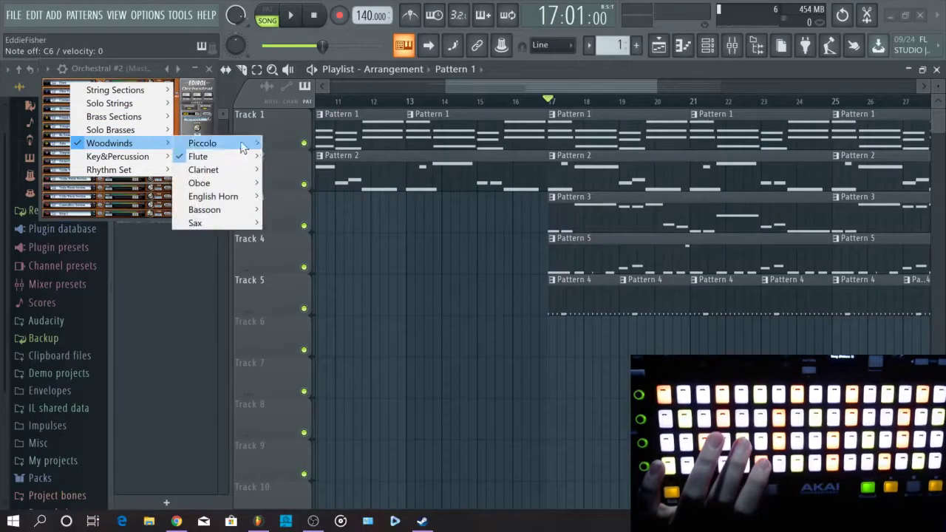
{"action": "mouse_move", "coordinate": [251, 159]}
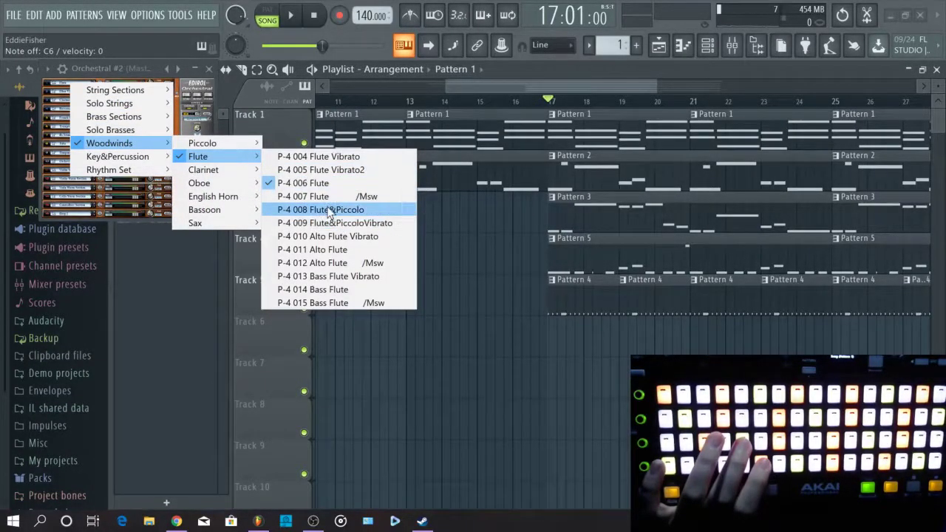
{"action": "left_click", "coordinate": [330, 209]}
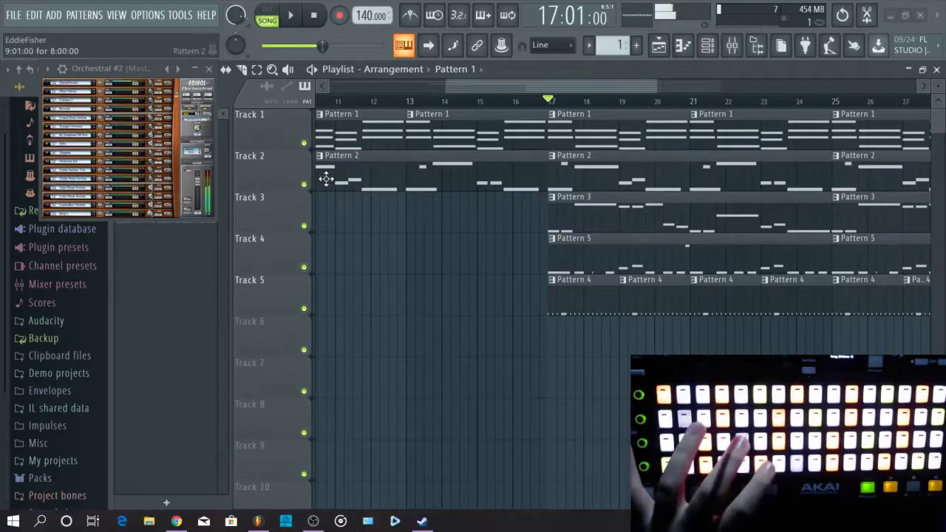
Load the patch P-4 014 Bass Flute in Orchestral #2, audition it and close the plugin window.
{"action": "left_click", "coordinate": [166, 127]}
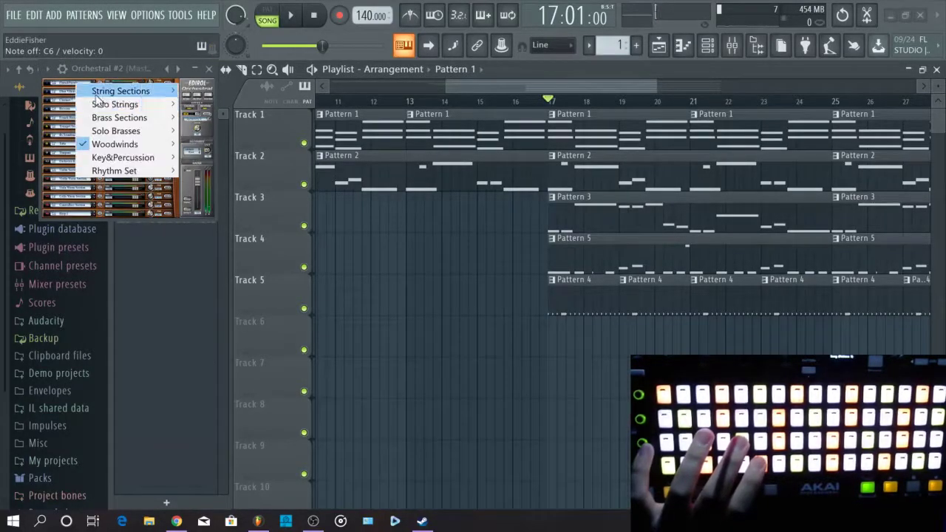
{"action": "mouse_move", "coordinate": [148, 144]}
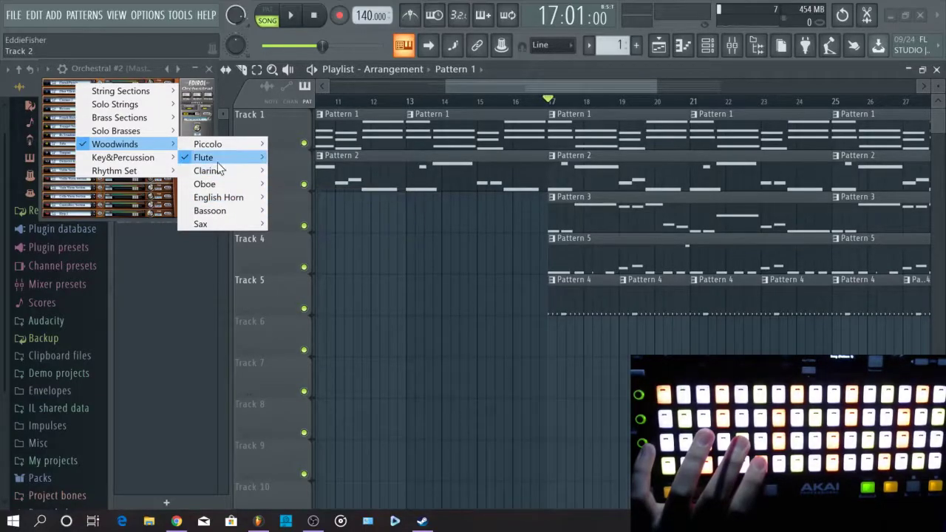
{"action": "mouse_move", "coordinate": [249, 157]}
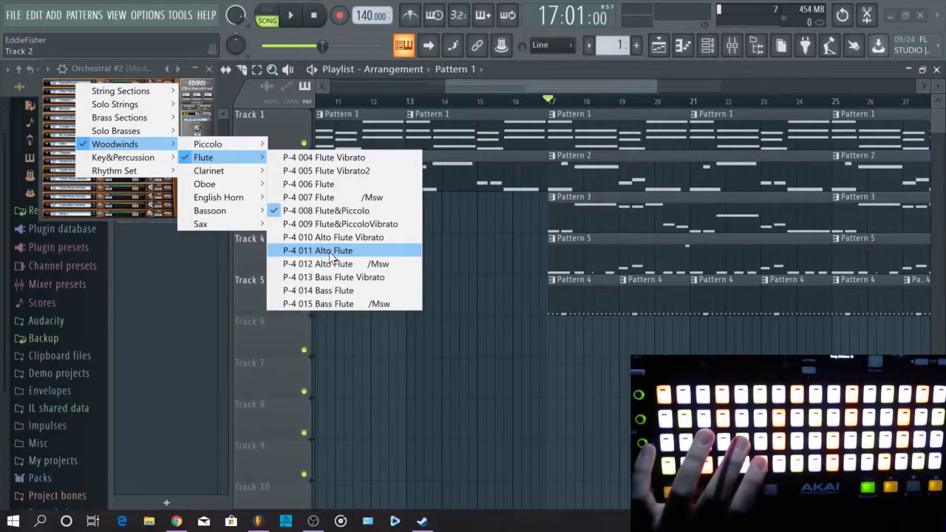
{"action": "left_click", "coordinate": [333, 292]}
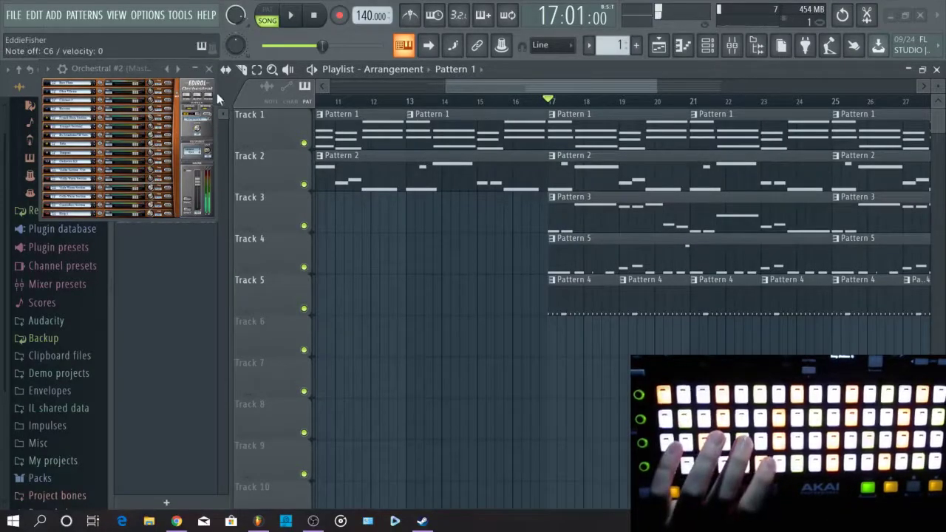
{"action": "left_click", "coordinate": [209, 68]}
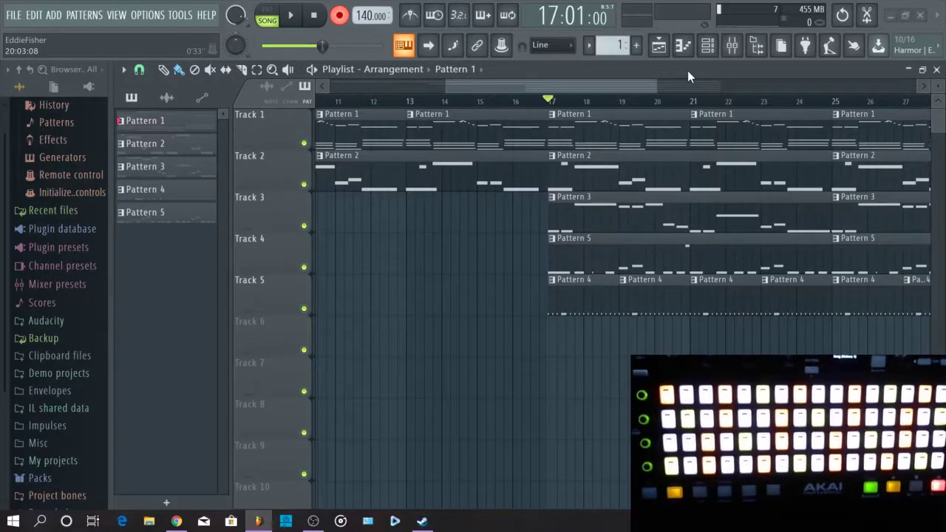
Undo the recording made into Pattern 1 by reverting to the newest Band 6 freq entry in the project history, and check playback.
{"action": "scroll", "coordinate": [27, 295], "scroll_direction": "up", "scroll_amount": 1}
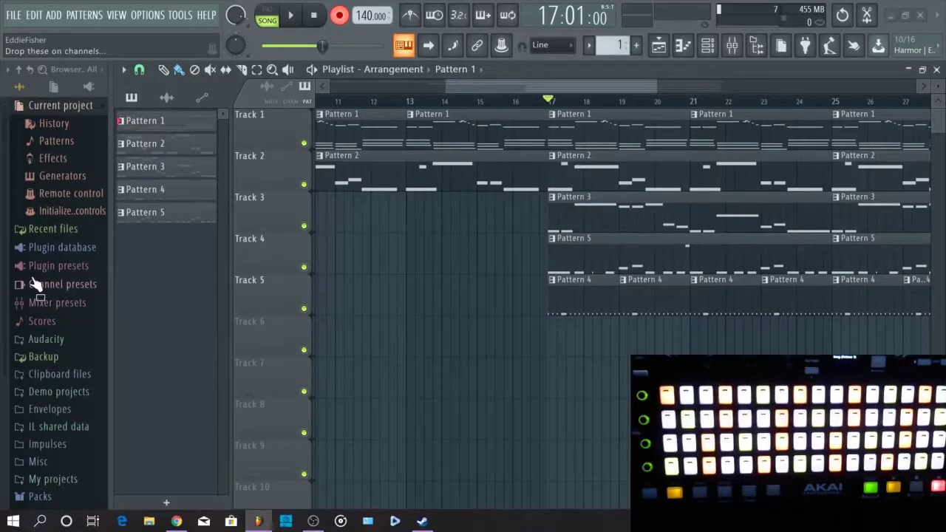
{"action": "left_click", "coordinate": [56, 125]}
{"action": "left_click", "coordinate": [64, 125]}
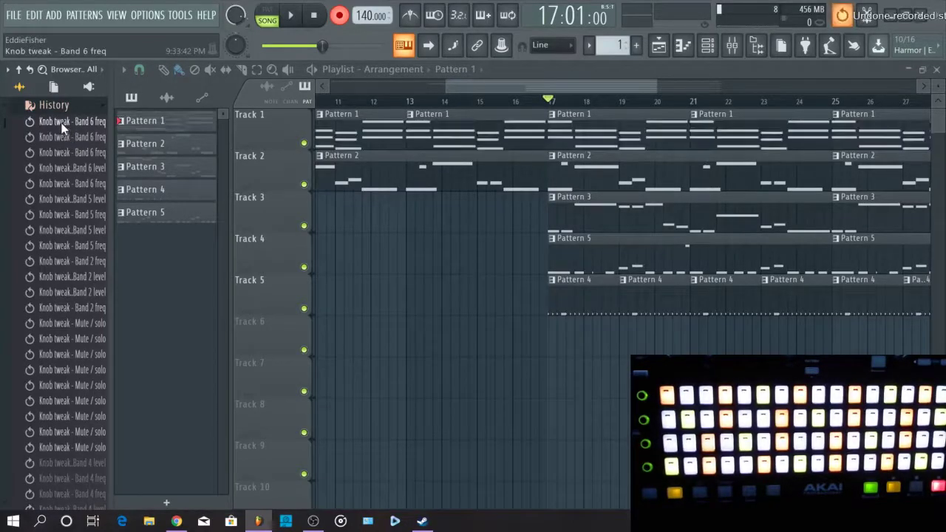
{"action": "key", "text": "space"}
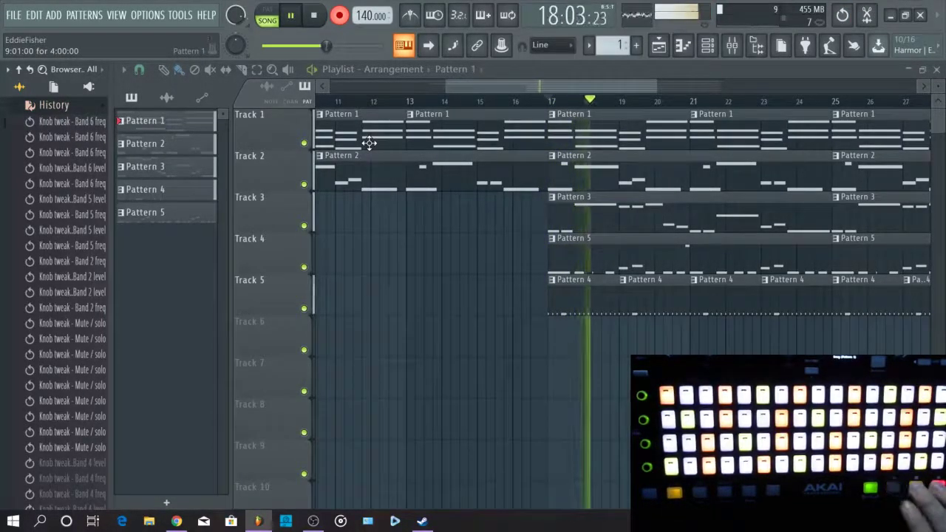
{"action": "key", "text": "space"}
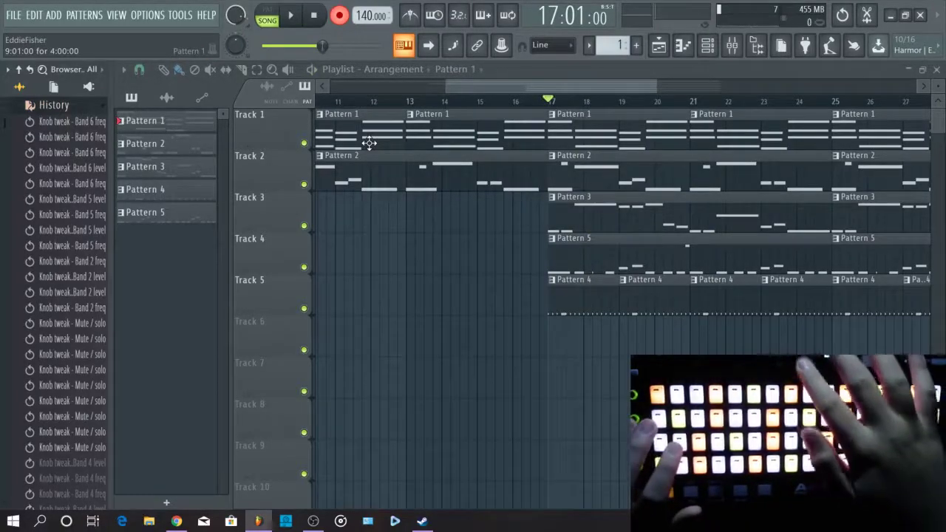
Select the empty Pattern 6 as the target for recording the flute part.
{"action": "key", "text": "KP_Add"}
{"action": "key", "text": "KP_Add"}
{"action": "key", "text": "KP_Add"}
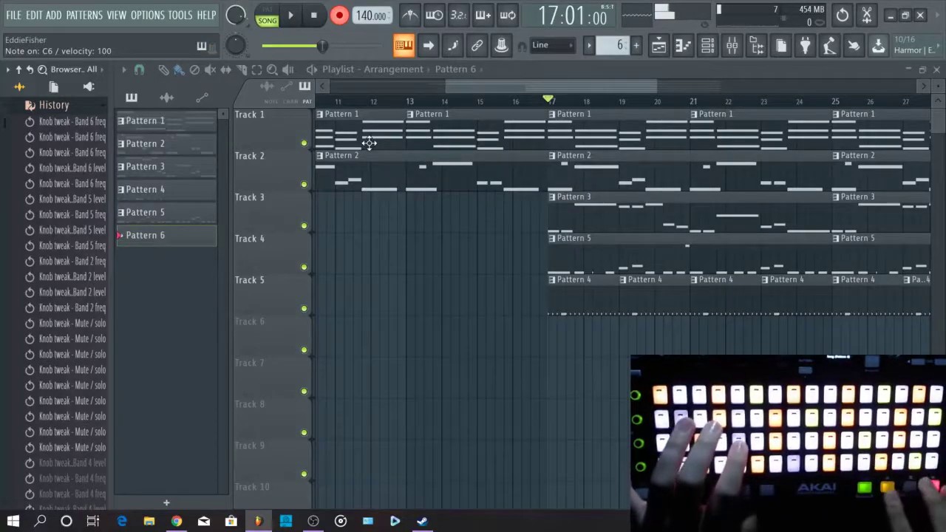
{"action": "key", "text": "space"}
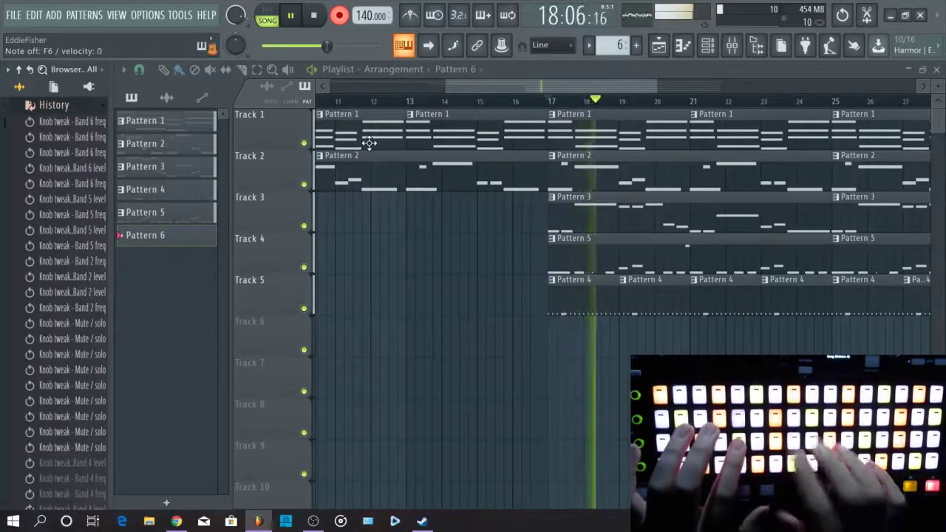
{"action": "key", "text": "space"}
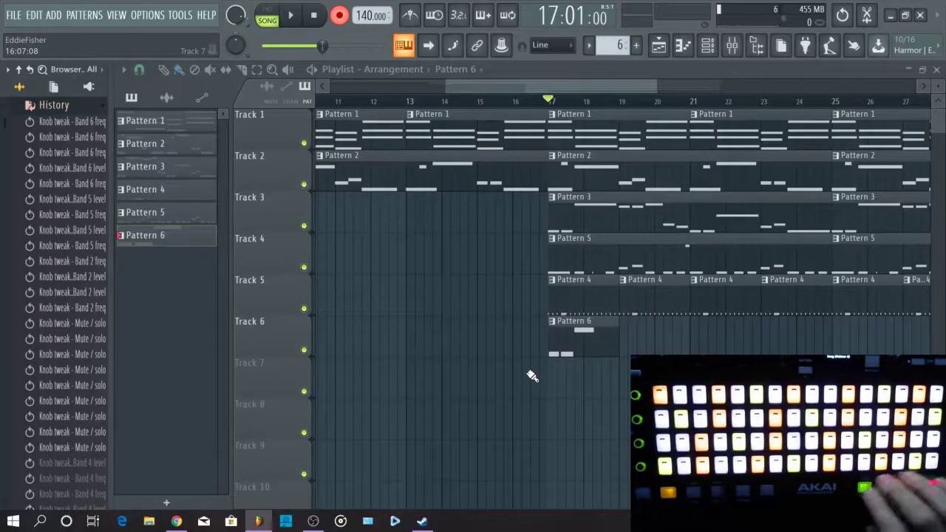
{"action": "key", "text": "ctrl+z"}
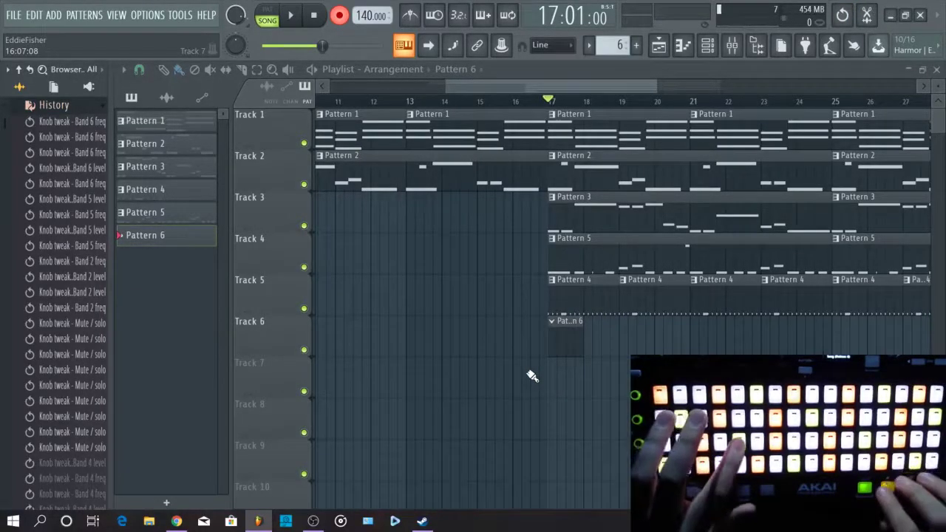
Record the flute melody into Pattern 6 from bar 17 while the song plays, and stop around bar 20.
{"action": "key", "text": "space"}
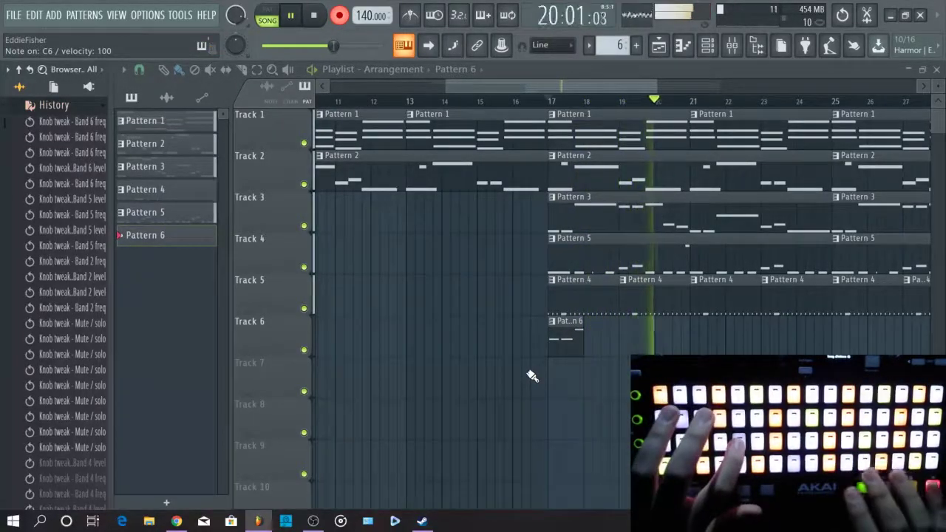
{"action": "key", "text": "space"}
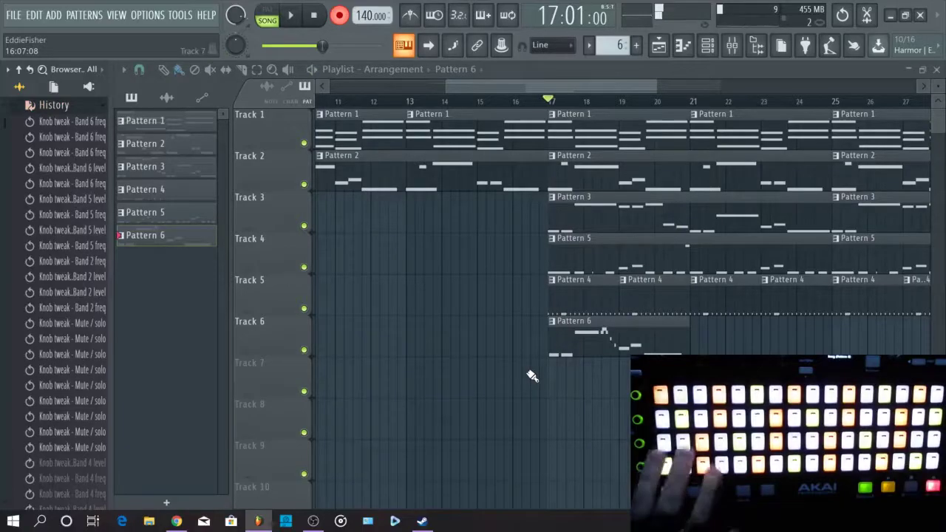
Open the Orchestral #2 notes of Pattern 6 in the piano roll and quantize them.
{"action": "left_click", "coordinate": [681, 45]}
{"action": "left_click", "coordinate": [351, 85]}
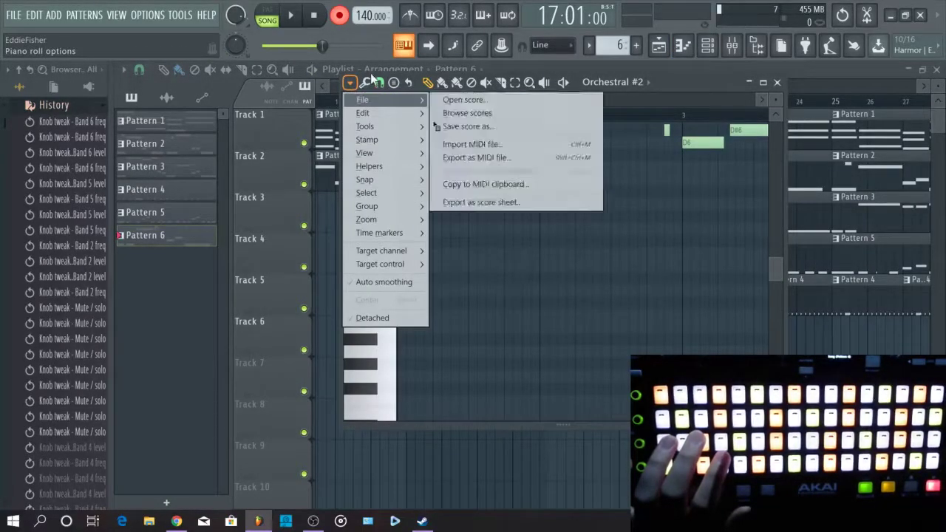
{"action": "left_click", "coordinate": [365, 82]}
{"action": "left_click", "coordinate": [382, 207]}
{"action": "left_click", "coordinate": [563, 352]}
Play back the flute part with the song from bar 17, maximize its piano roll and stop playback.
{"action": "key", "text": "space"}
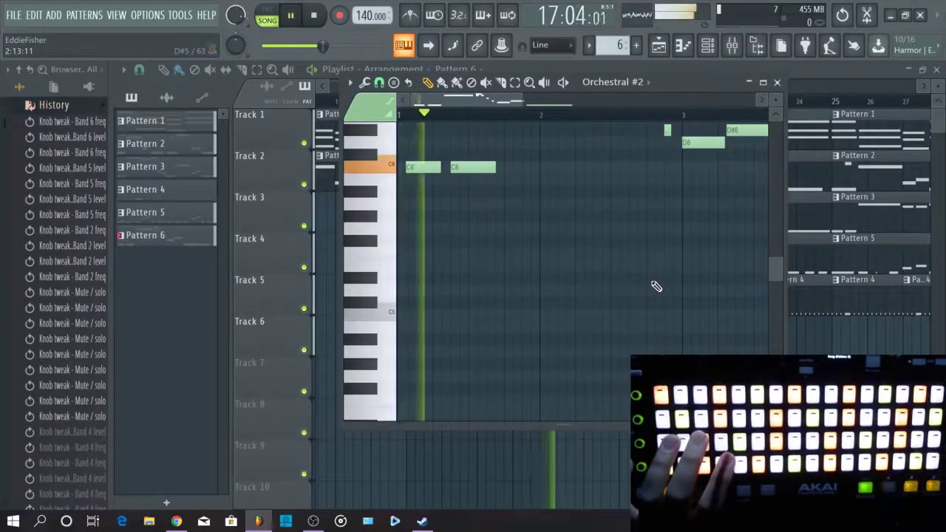
{"action": "left_click", "coordinate": [709, 49]}
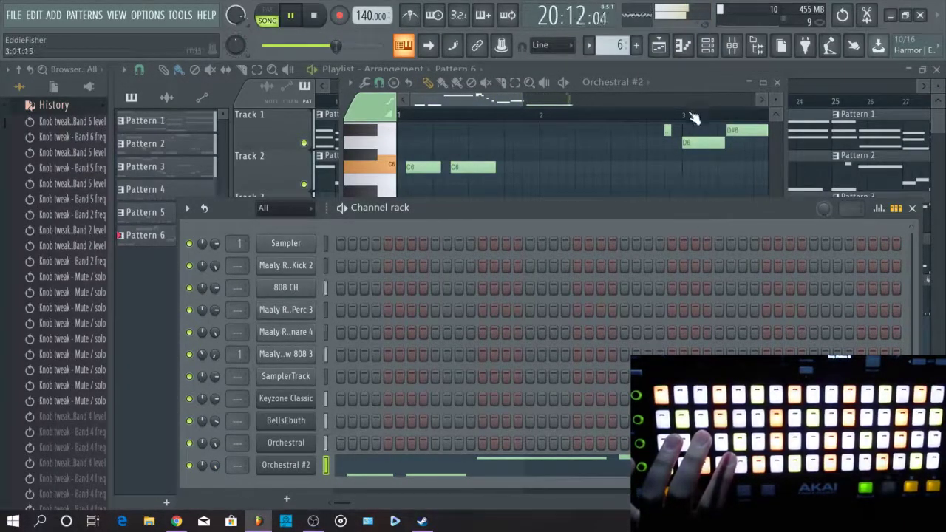
{"action": "left_click", "coordinate": [763, 82]}
{"action": "scroll", "coordinate": [718, 306], "scroll_direction": "up", "scroll_amount": 5}
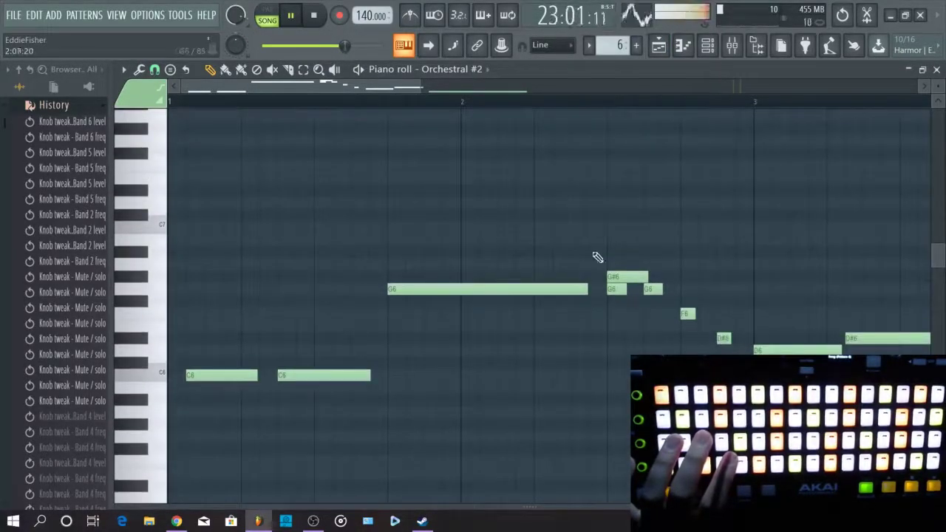
{"action": "left_click", "coordinate": [317, 23]}
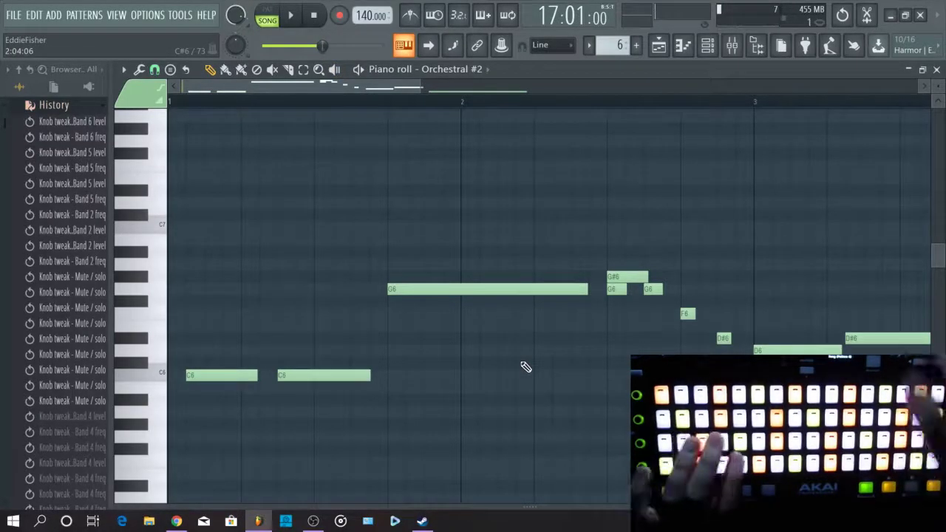
Move the short G6 note in bar 2 slightly ahead of the G#6 note and play Pattern 6 on its own.
{"action": "scroll", "coordinate": [526, 367], "scroll_direction": "up", "scroll_amount": 5, "text": "ctrl"}
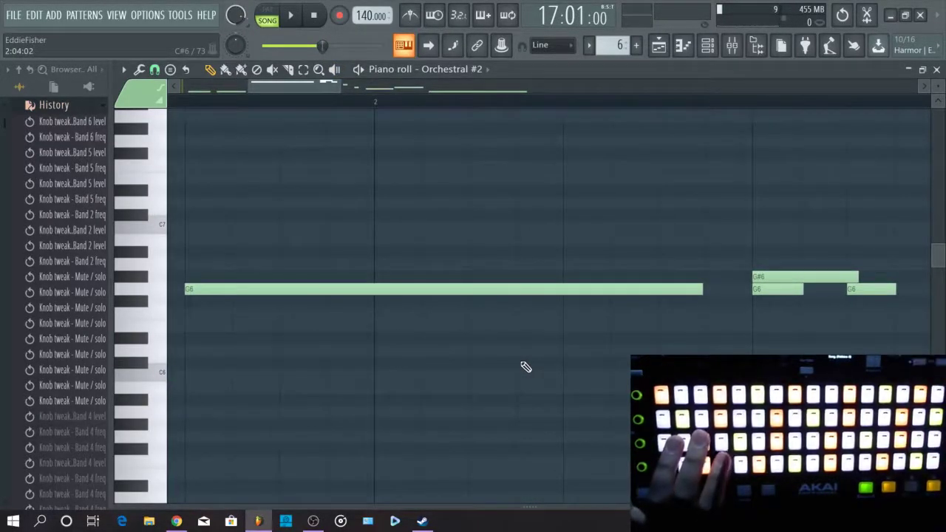
{"action": "left_click_drag", "start_coordinate": [769, 293], "coordinate": [763, 291]}
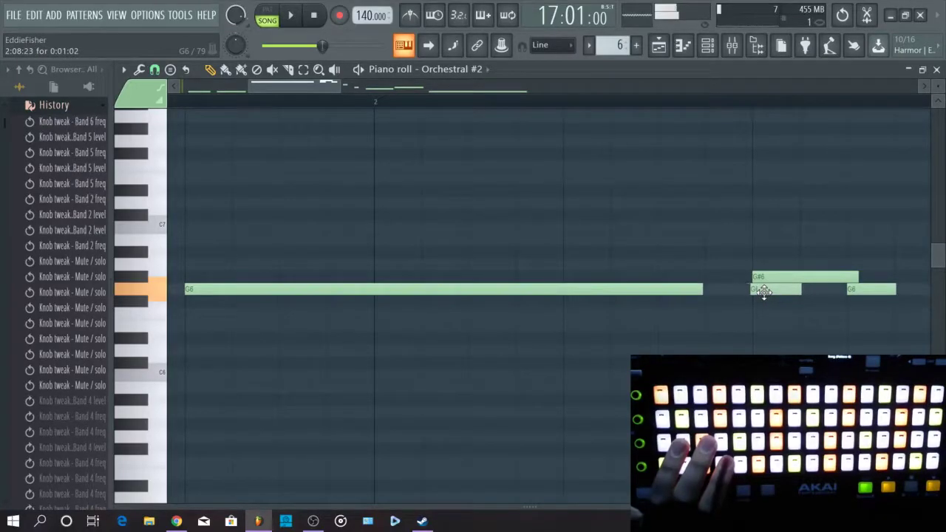
{"action": "key", "text": "space"}
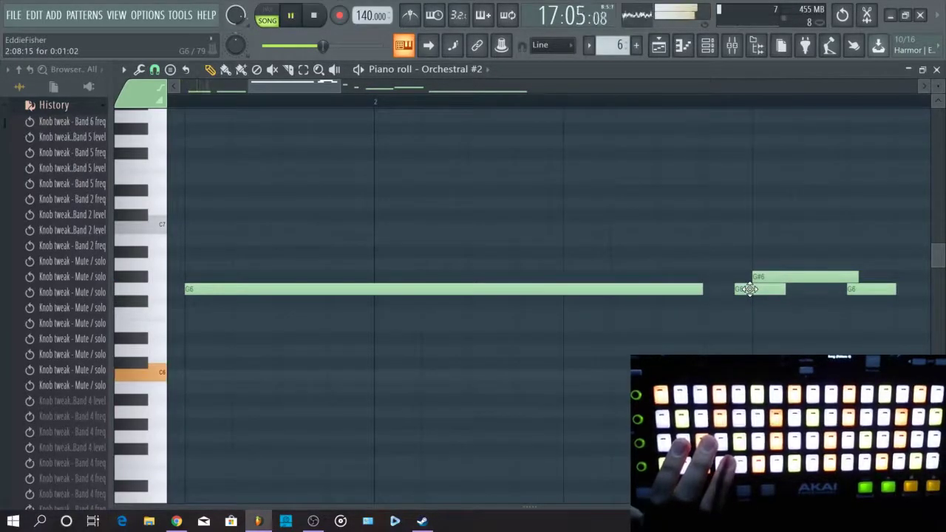
{"action": "key", "text": "l"}
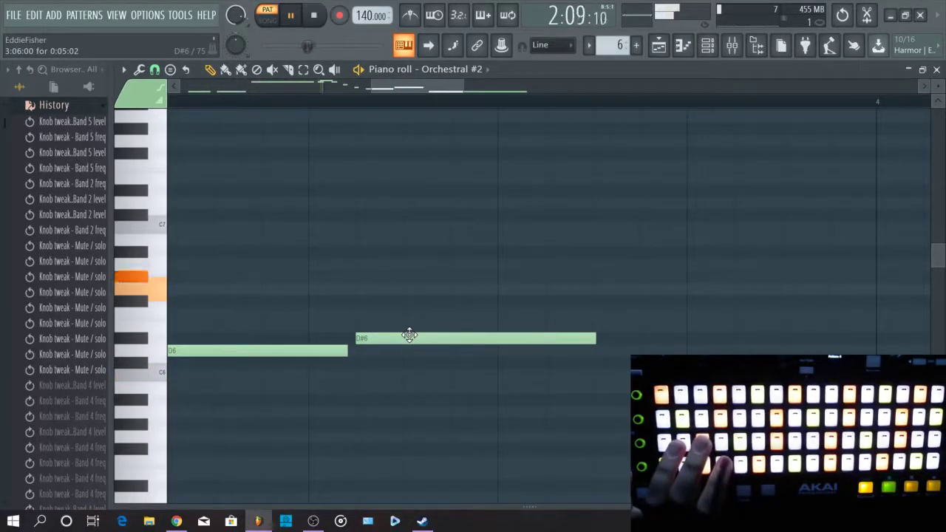
Move the D#6 note in bar 3 one step later and the first C6 note to the start of bar 1.
{"action": "left_click_drag", "start_coordinate": [409, 336], "coordinate": [457, 334]}
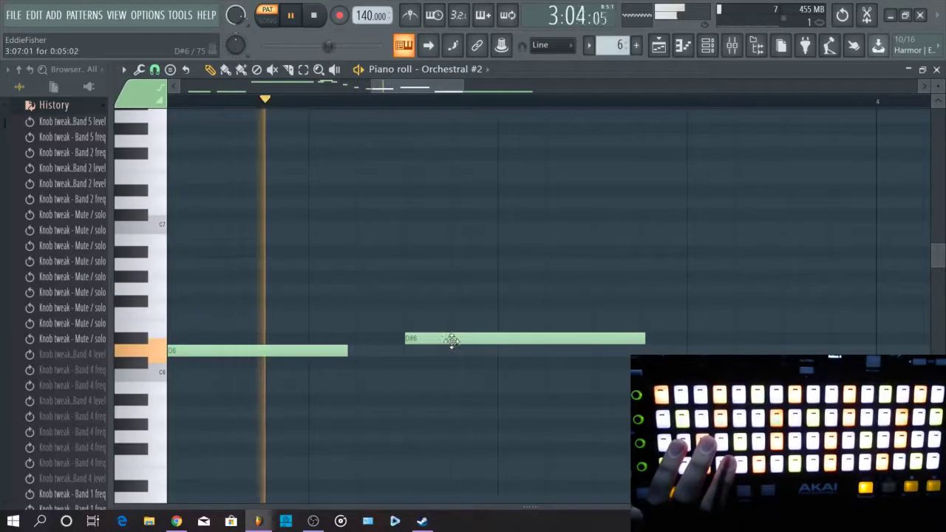
{"action": "left_click_drag", "start_coordinate": [450, 339], "coordinate": [447, 339]}
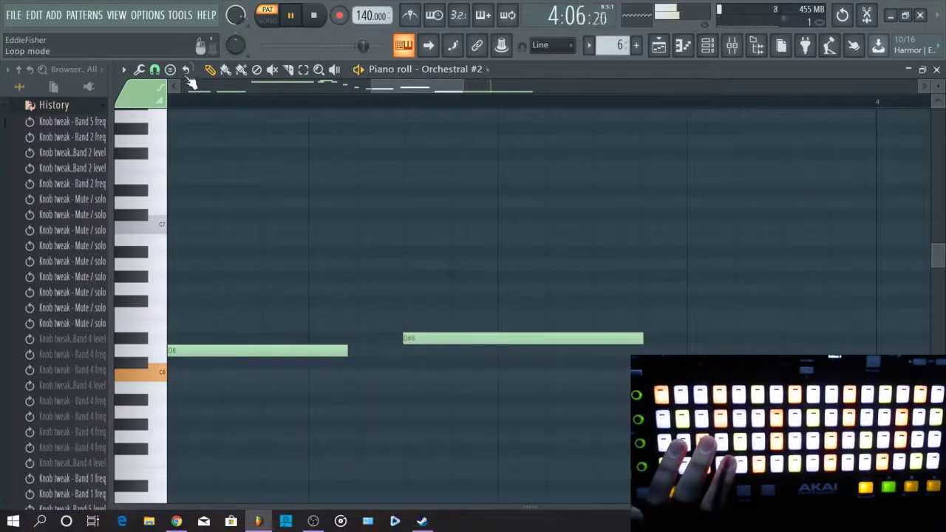
{"action": "left_click", "coordinate": [156, 71]}
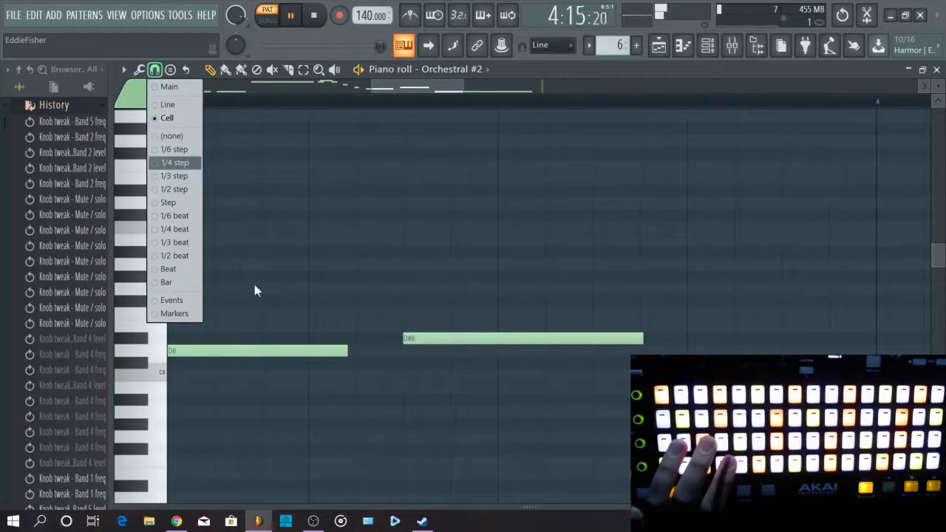
{"action": "left_click", "coordinate": [384, 92]}
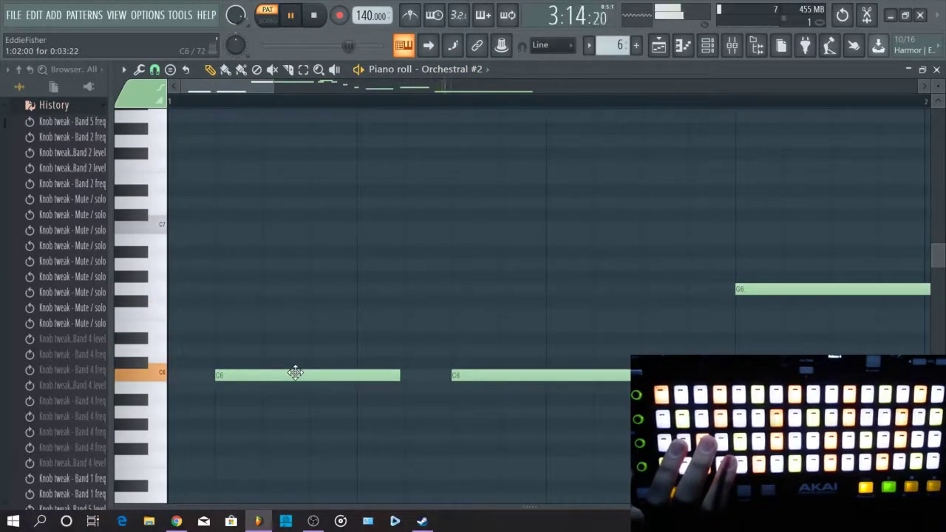
{"action": "left_click_drag", "start_coordinate": [294, 373], "coordinate": [184, 371]}
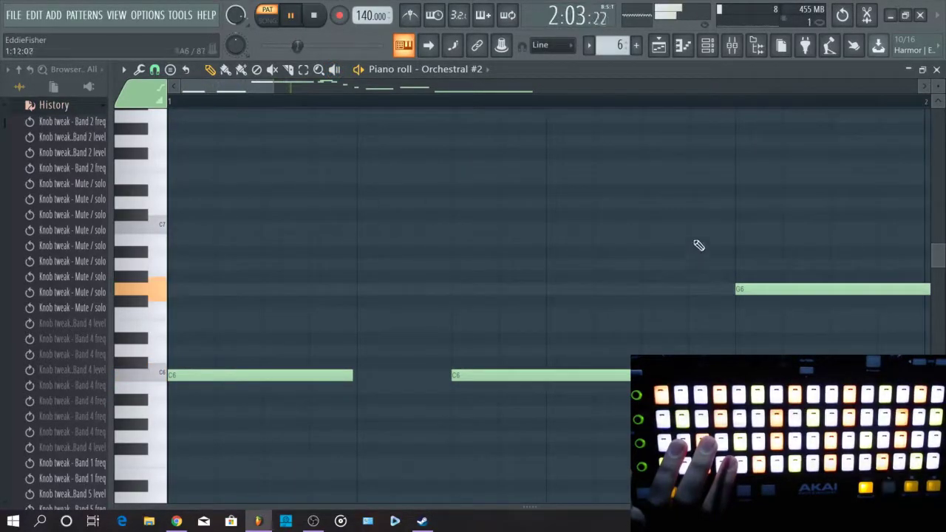
{"action": "left_click_drag", "start_coordinate": [350, 378], "coordinate": [468, 398]}
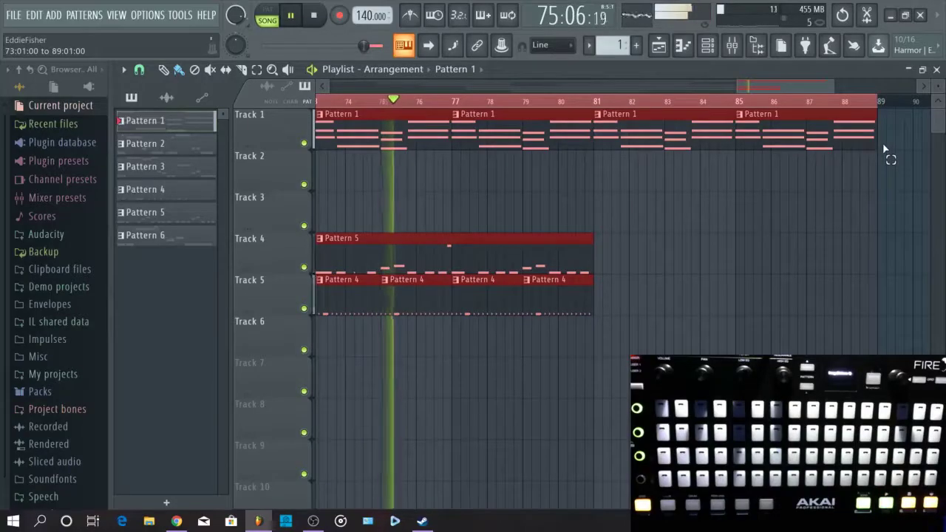
Create a Master volume automation clip over bars 73 to 88, lower its end point to the minimum, and play it from bar 73.
{"action": "left_click", "coordinate": [732, 45]}
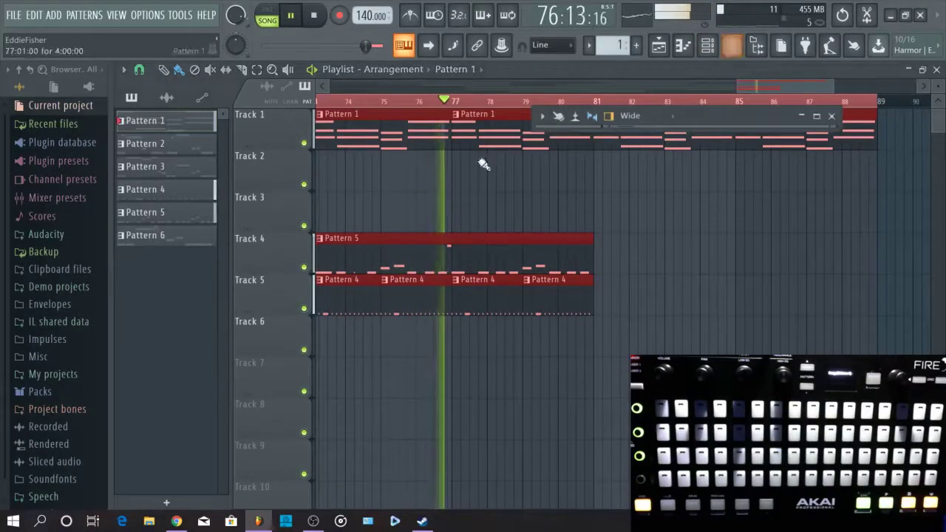
{"action": "left_click", "coordinate": [816, 116]}
{"action": "right_click", "coordinate": [171, 299]}
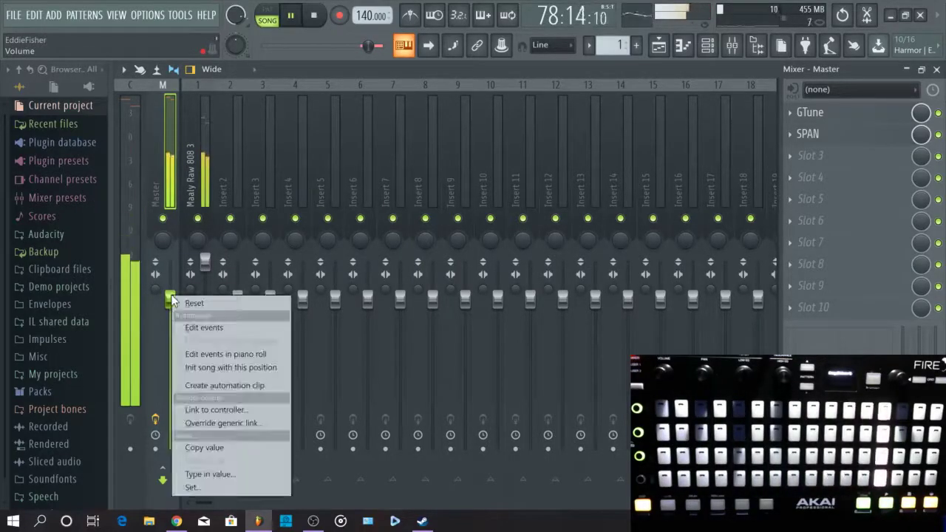
{"action": "left_click", "coordinate": [216, 388]}
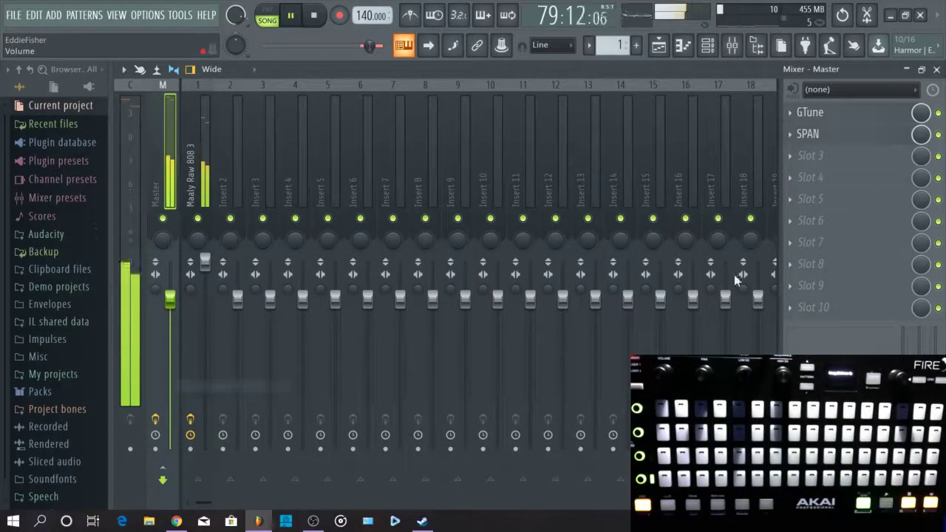
{"action": "left_click", "coordinate": [908, 69]}
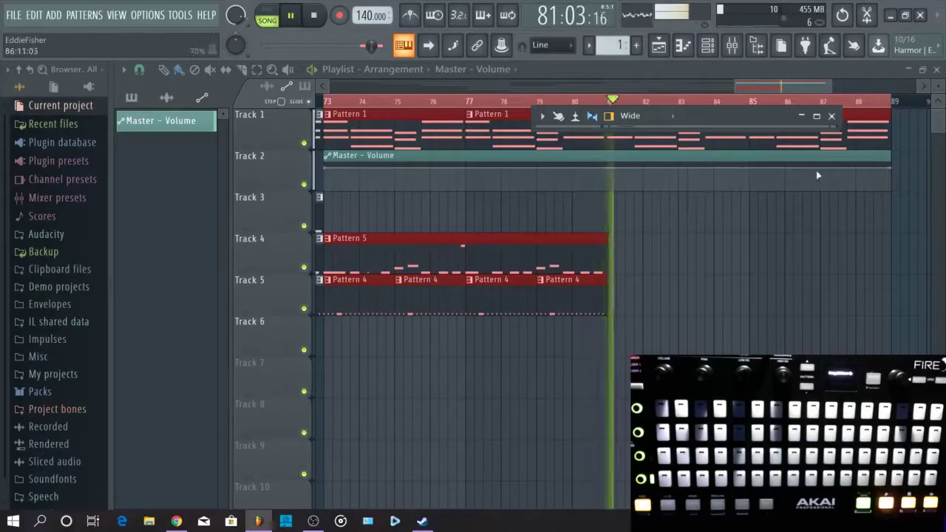
{"action": "left_click_drag", "start_coordinate": [900, 175], "coordinate": [895, 218]}
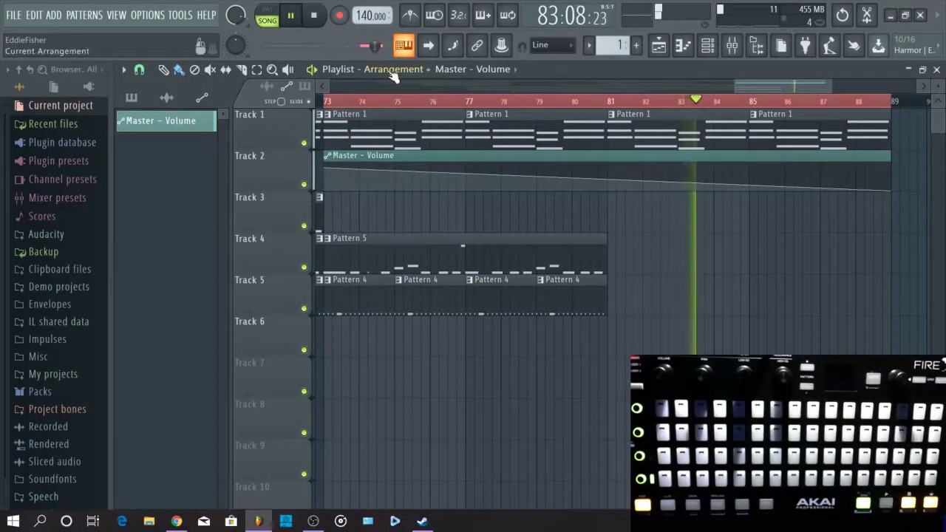
{"action": "left_click", "coordinate": [334, 102]}
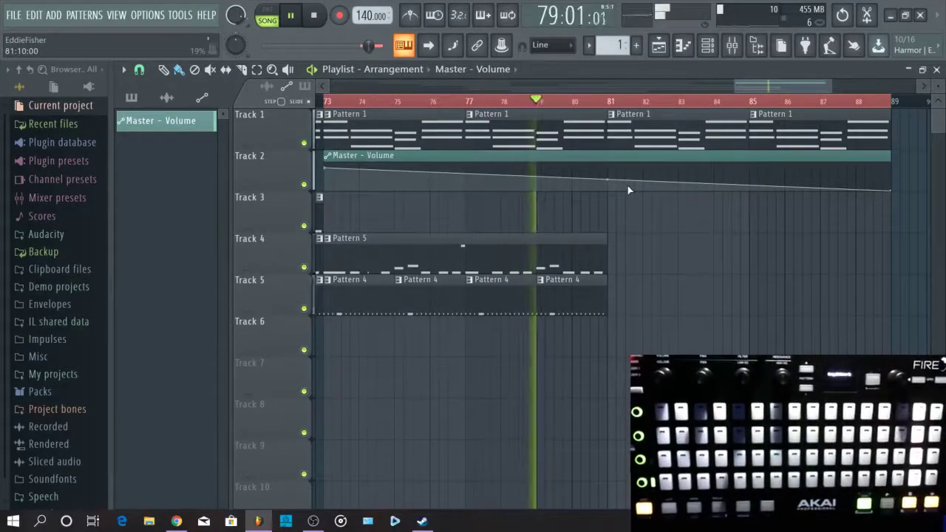
Fill Track 5 with four more Pattern 4 clips from bar 81 to bar 89 and play the ending.
{"action": "left_click", "coordinate": [554, 292]}
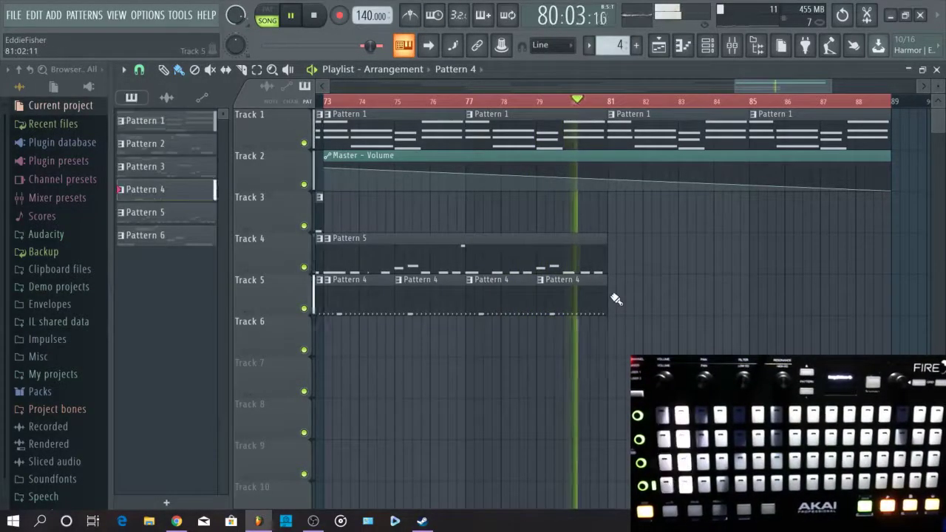
{"action": "left_click", "coordinate": [618, 300]}
{"action": "left_click_drag", "start_coordinate": [689, 321], "coordinate": [836, 321]}
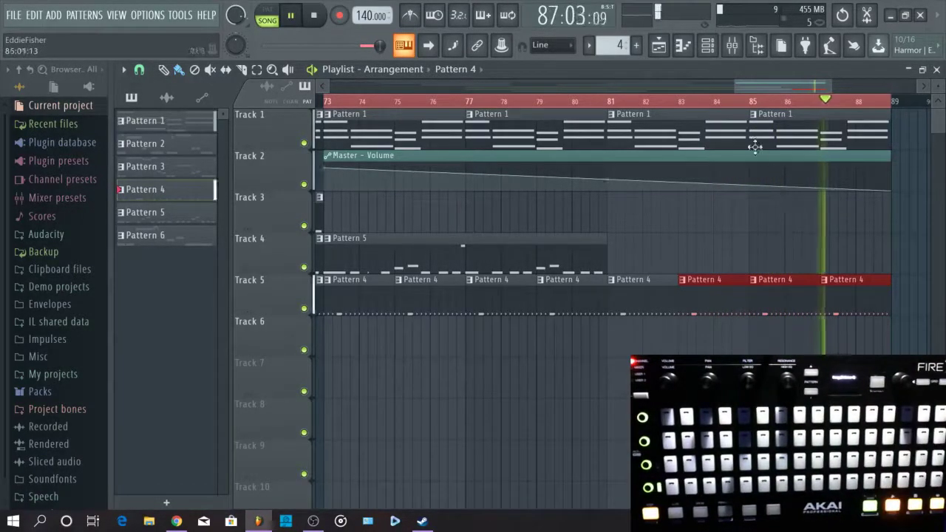
{"action": "left_click", "coordinate": [776, 103]}
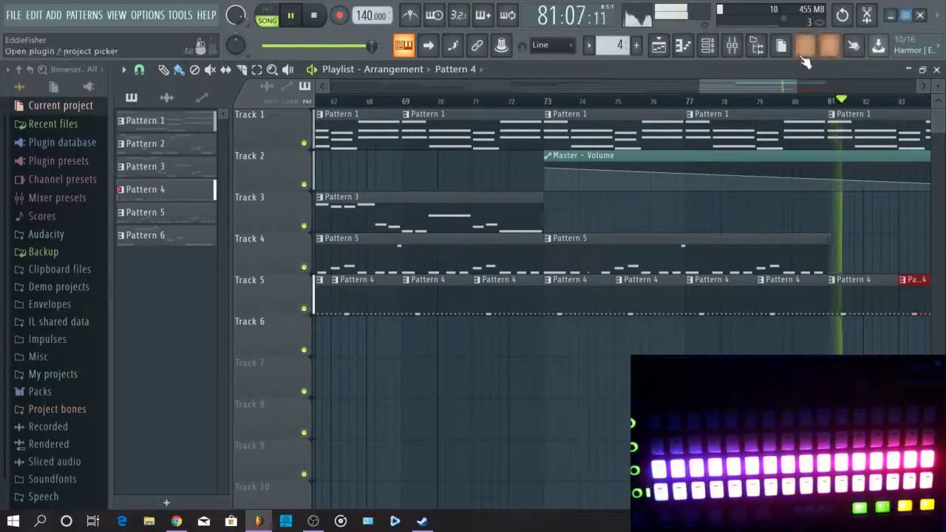
{"action": "left_click_drag", "start_coordinate": [743, 81], "coordinate": [826, 96]}
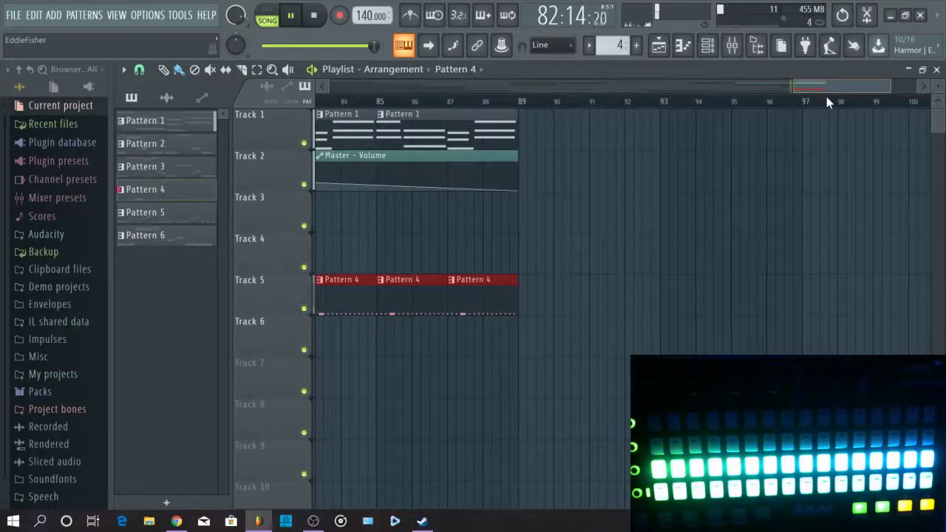
{"action": "left_click", "coordinate": [529, 176]}
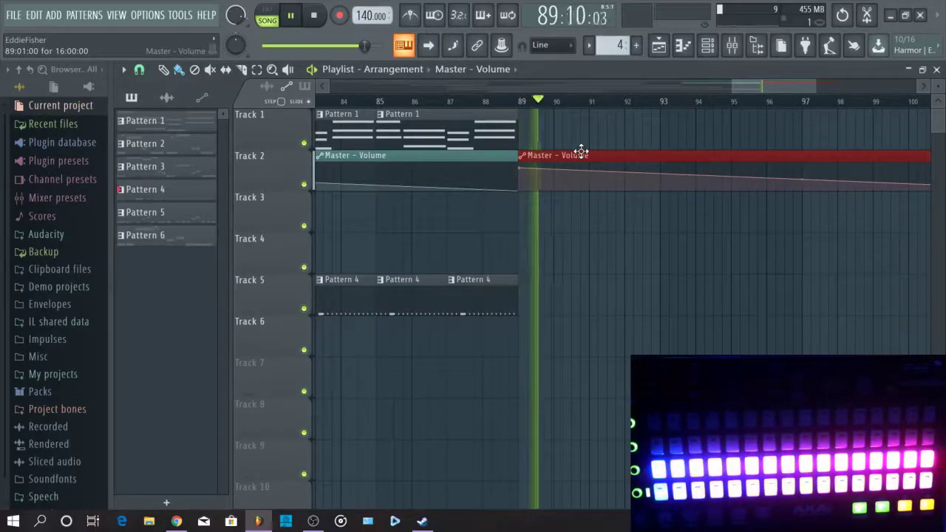
{"action": "right_click", "coordinate": [581, 153]}
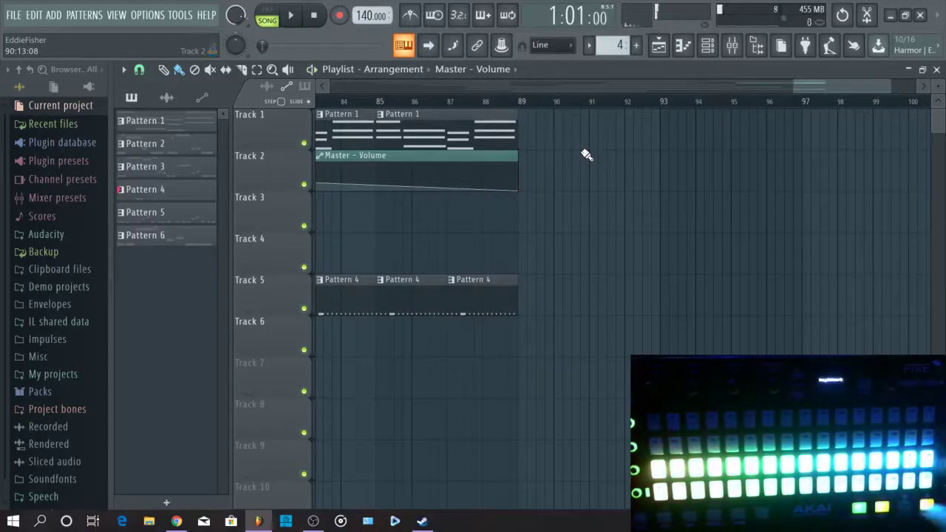